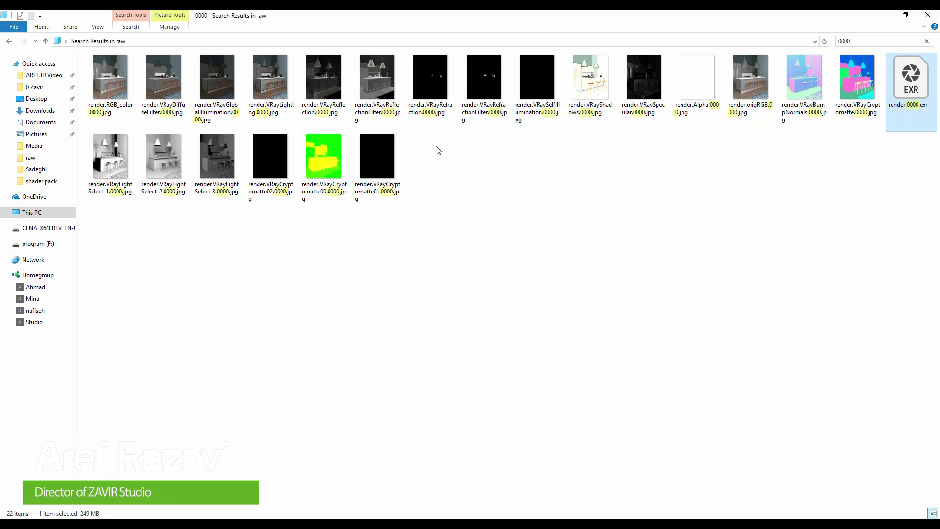
Step: Preview render.origRGB.0000.jpg and open it together with render.RGB_color.0000.jpg in Photoshop
left_click(750, 84)
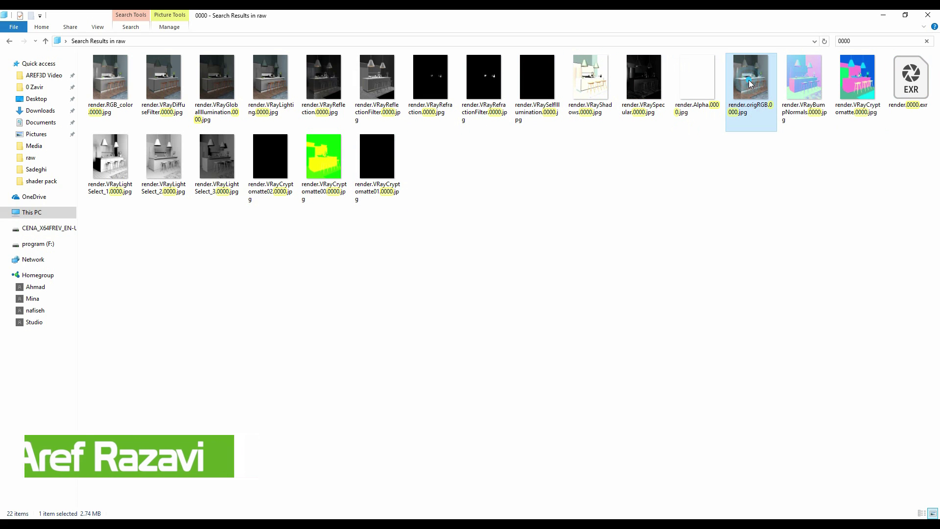
double_click(750, 84)
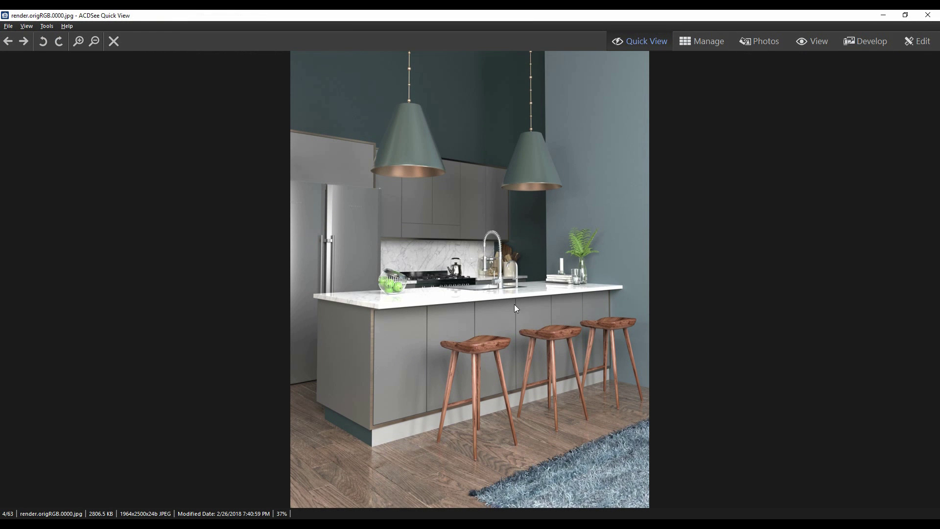
left_click(928, 14)
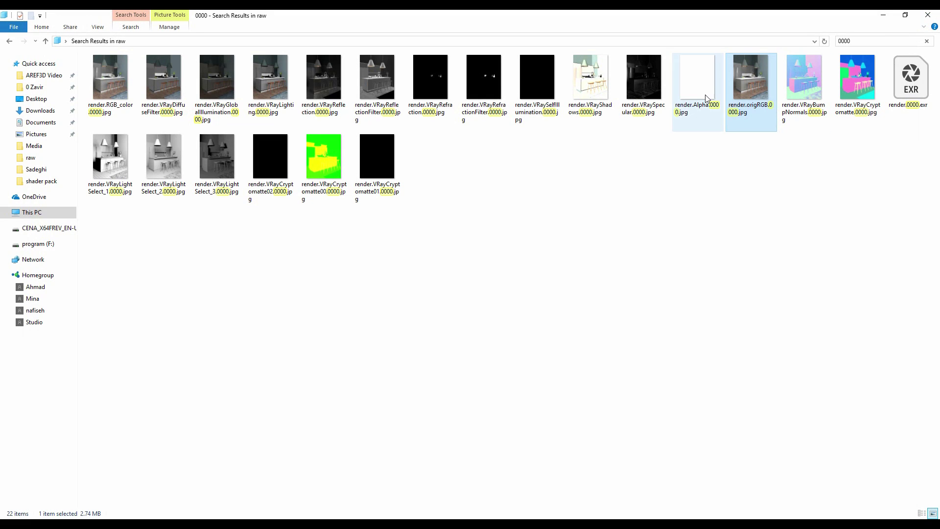
left_click(113, 83, "ctrl")
left_click_drag(113, 83, 341, 239)
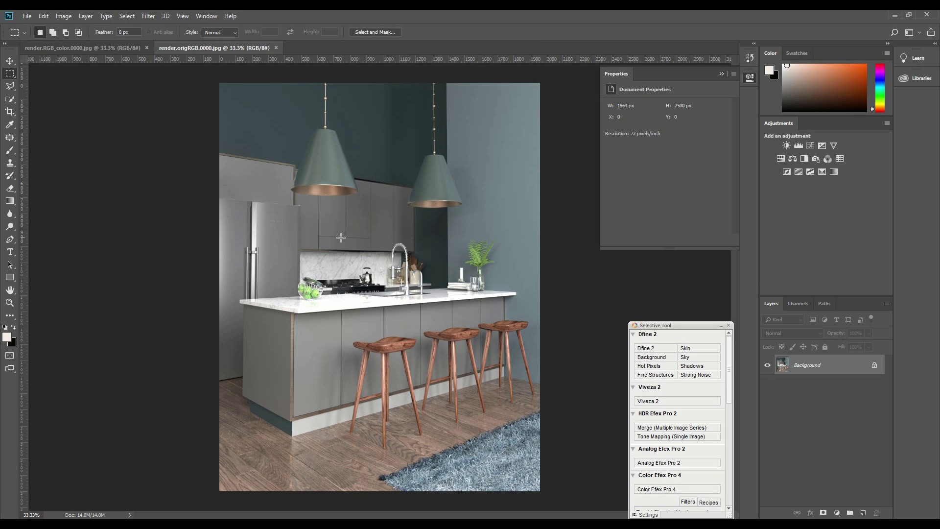
Step: Compare the RGB_color and origRGB renders at 100% zoom, and close the render.RGB_color.0000.jpg document
key("ctrl+plus")
key("ctrl+plus")
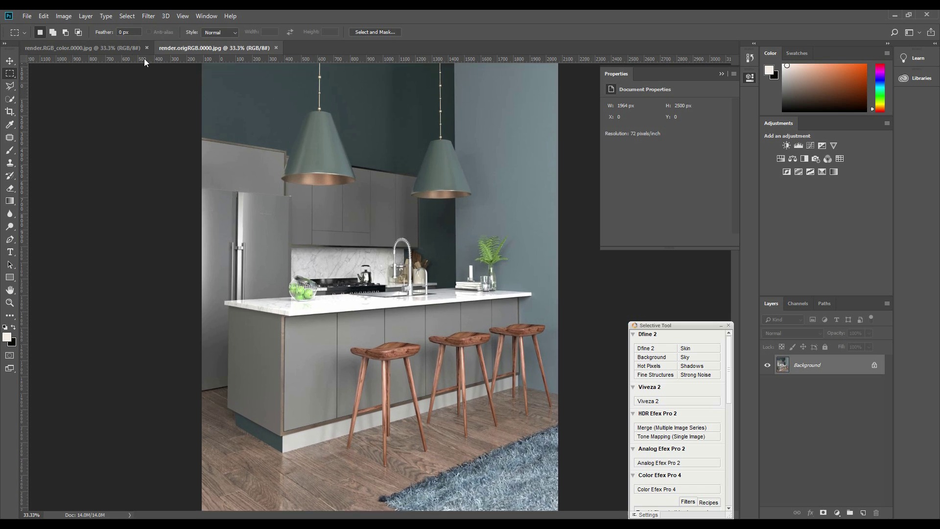
key("ctrl+plus")
key("ctrl+Tab")
key("ctrl+plus")
key("ctrl+plus")
key("ctrl+Tab")
key("ctrl+Tab")
key("ctrl+Tab")
key("ctrl+Tab")
key("ctrl+Tab")
key("ctrl+Tab")
key("ctrl+Tab")
key("ctrl+Tab")
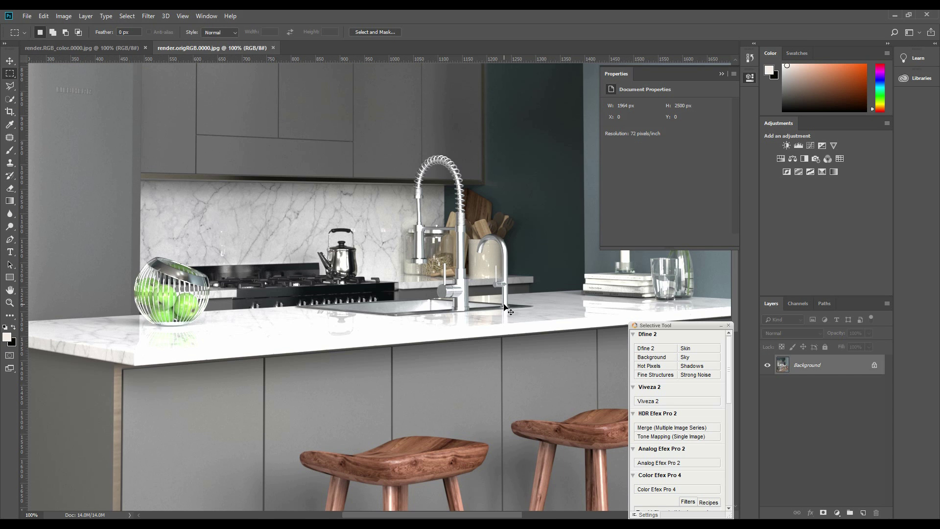
key("ctrl+Tab")
key("ctrl+Tab")
key("ctrl+Tab")
key("ctrl+Tab")
key("ctrl+Tab")
key("ctrl+0")
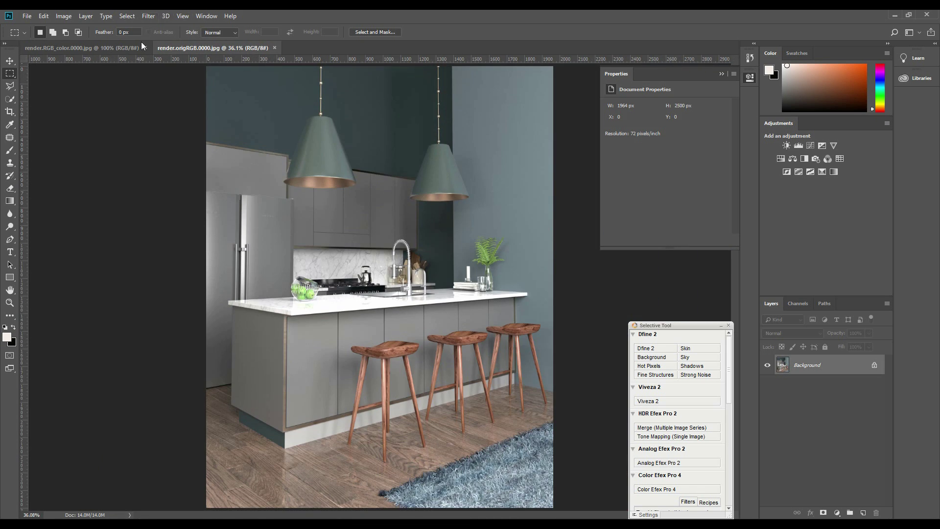
left_click(145, 48)
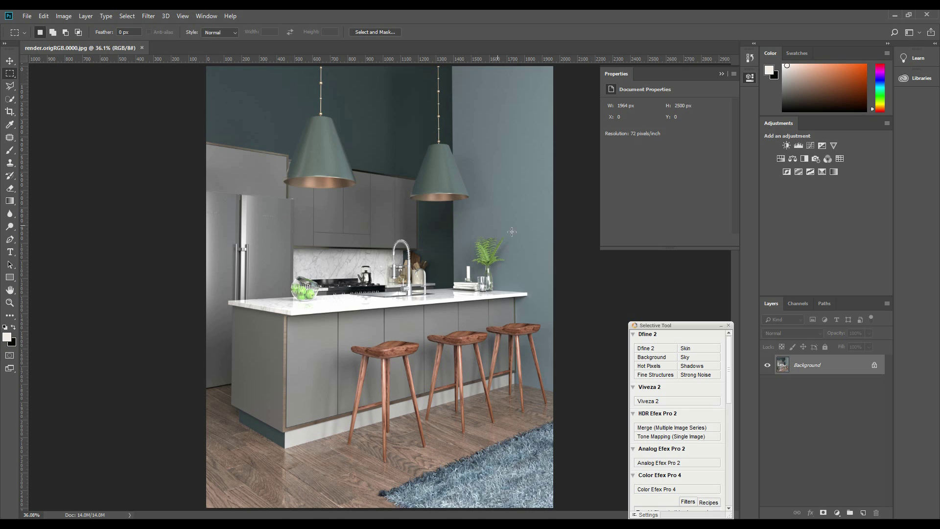
Step: Duplicate the Background layer of render.origRGB.0000.jpg under the name Sharp
right_click(830, 371)
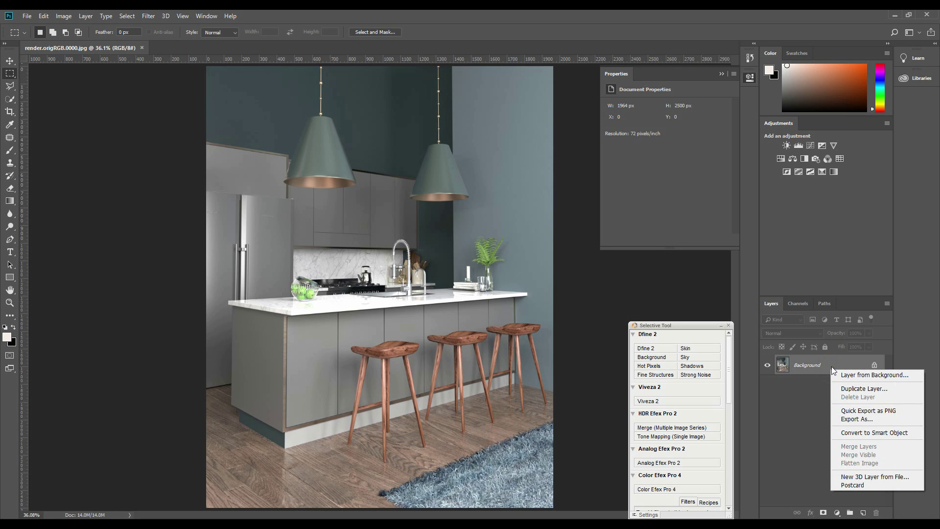
left_click(850, 389)
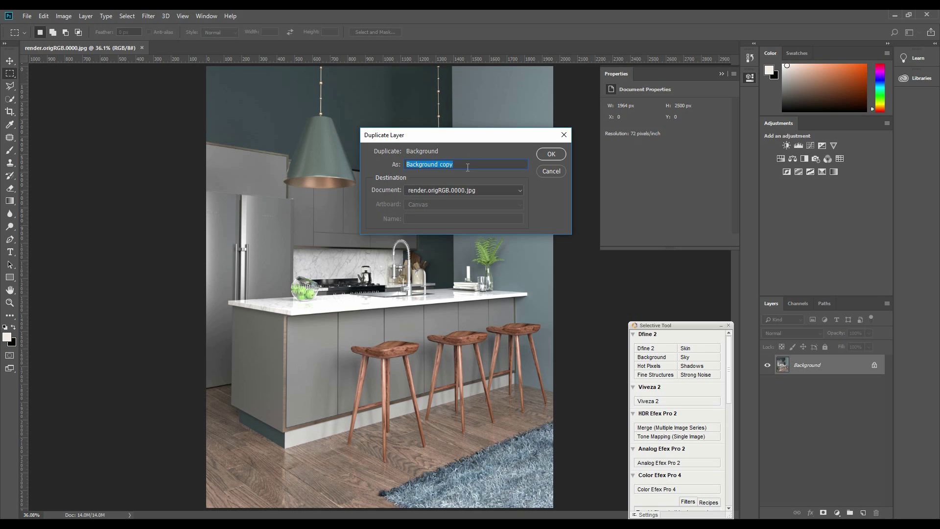
type("Sharp")
key("Return")
Step: Apply a High Pass filter with a 2.0-pixel radius to the Sharp layer and set its blend mode to Overlay
left_click(154, 18)
mouse_move(173, 198)
left_click(303, 218)
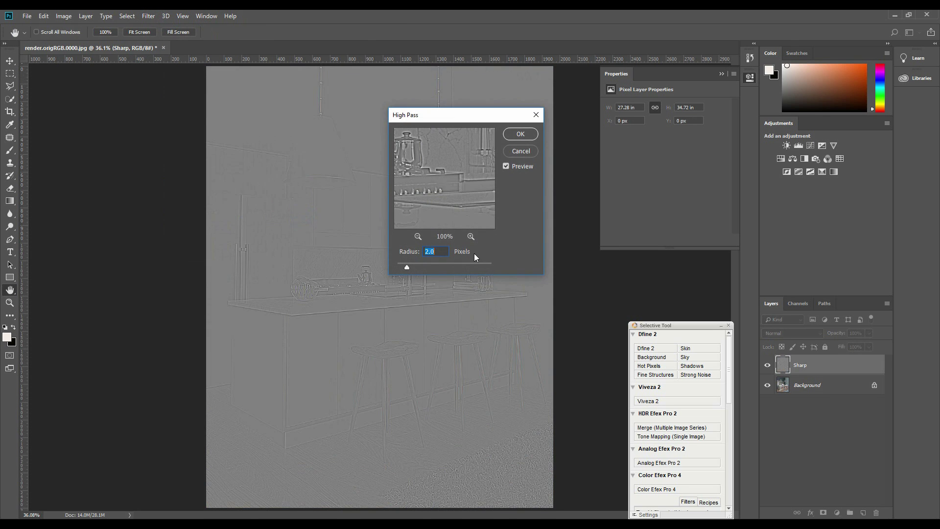
left_click_drag(439, 142, 454, 184)
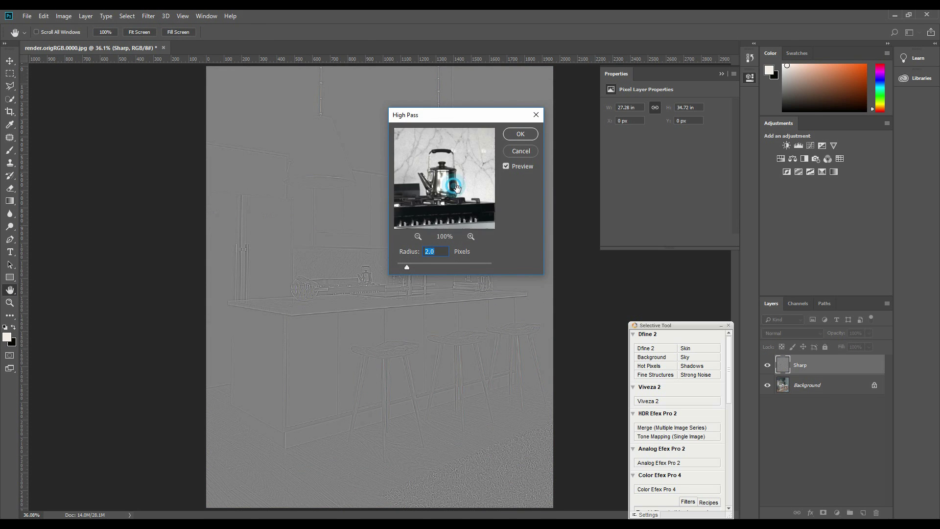
key("Return")
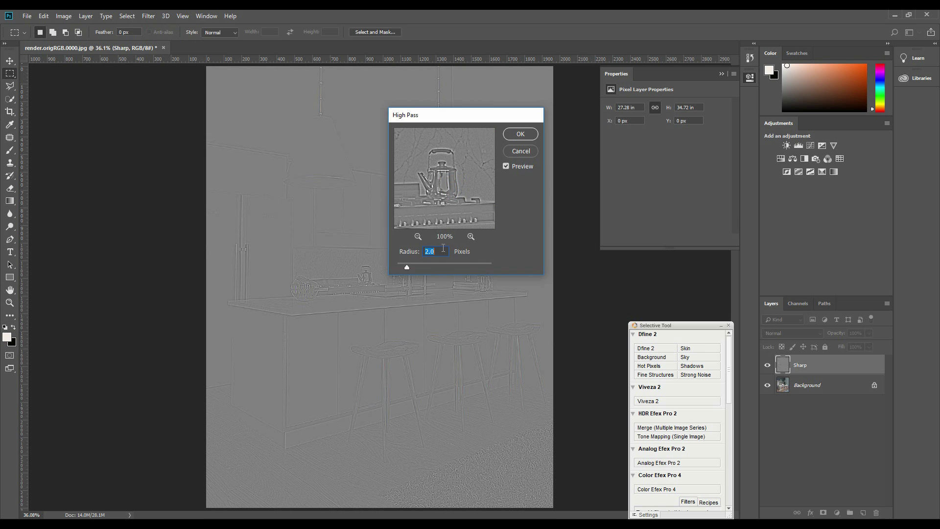
left_click(776, 337)
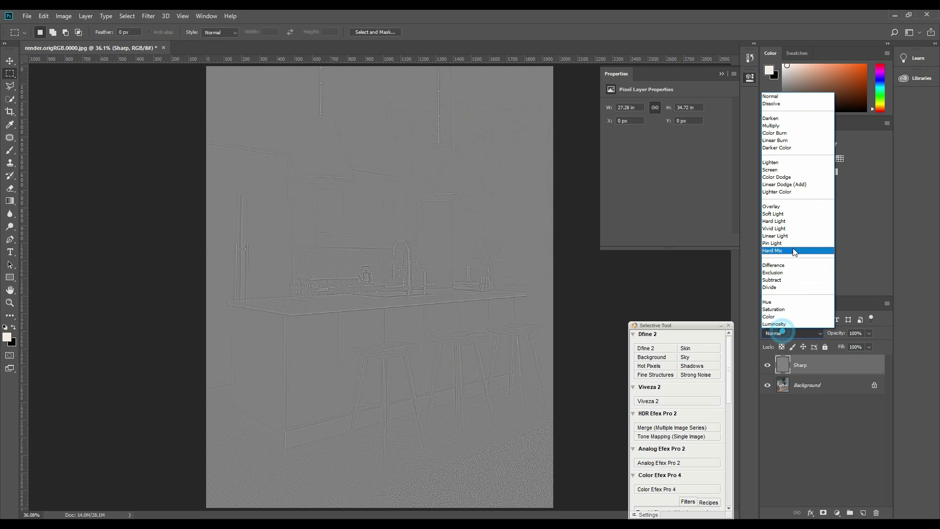
left_click(798, 208)
Step: Examine the sharpening at 100% and 50% zoom by comparing the image with the Sharp layer hidden and shown
scroll(479, 267, "up", 4)
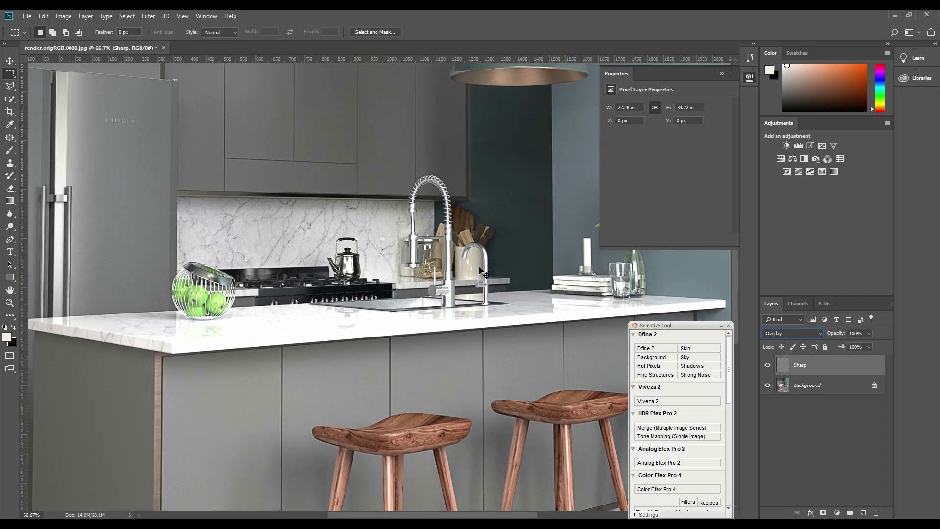
scroll(483, 269, "down", 1)
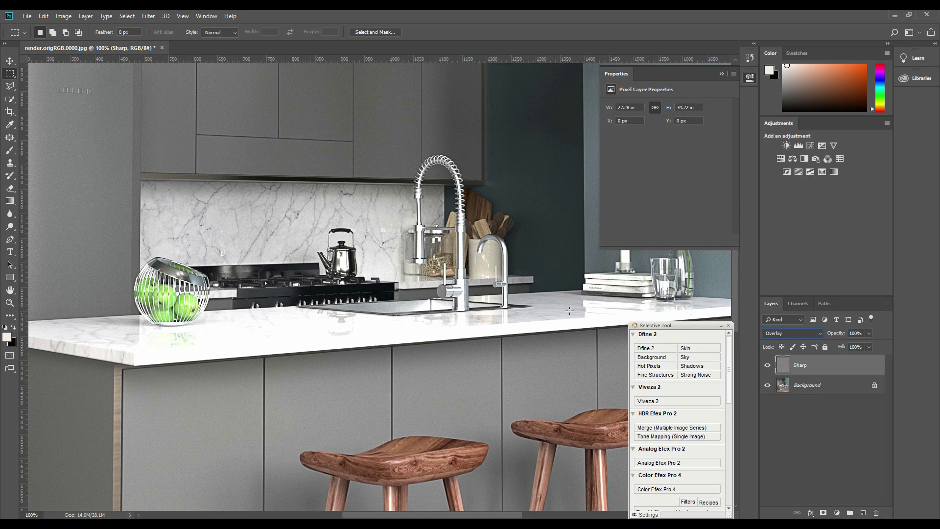
left_click(767, 366)
left_click(767, 365)
left_click(767, 365)
left_click(768, 365)
left_click(767, 365)
left_click(768, 366)
left_click(767, 365)
left_click(767, 365)
key("ctrl+minus")
key("ctrl+minus")
key("ctrl+minus")
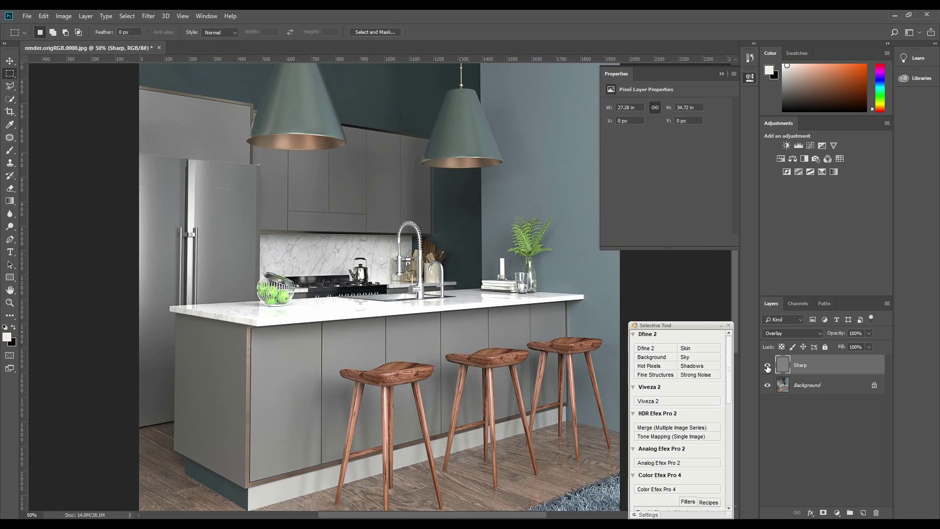
key("ctrl+0")
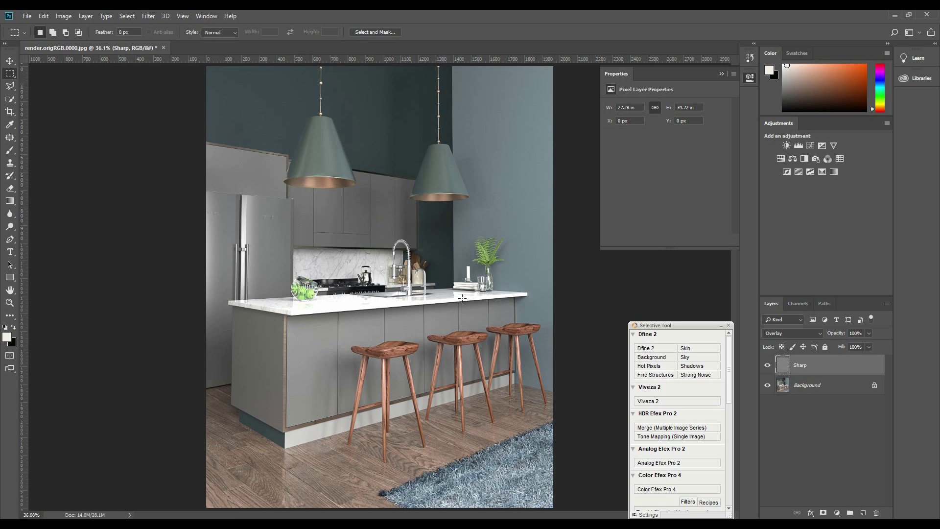
Step: Switch to the raw search results folder and preview the VRayGlobalIllumination and VRayDiffuseFilter passes
key("alt+Tab")
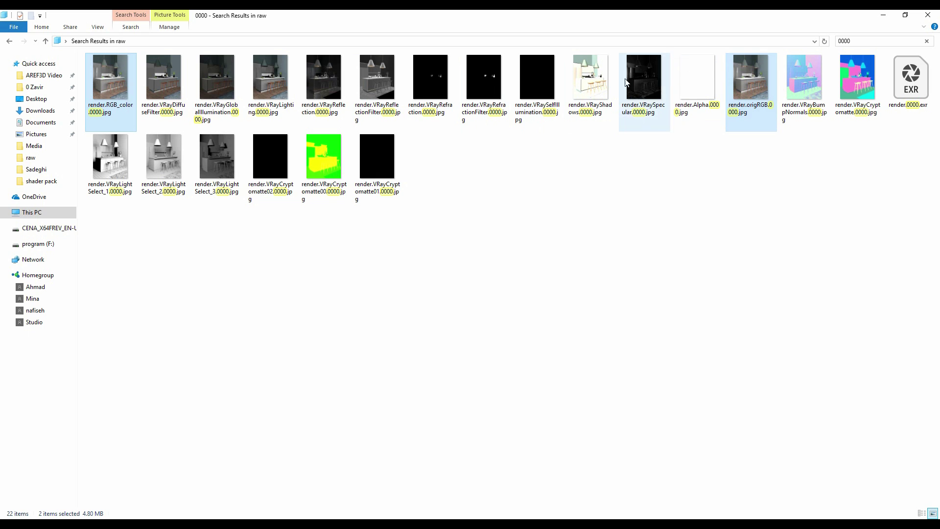
double_click(231, 72)
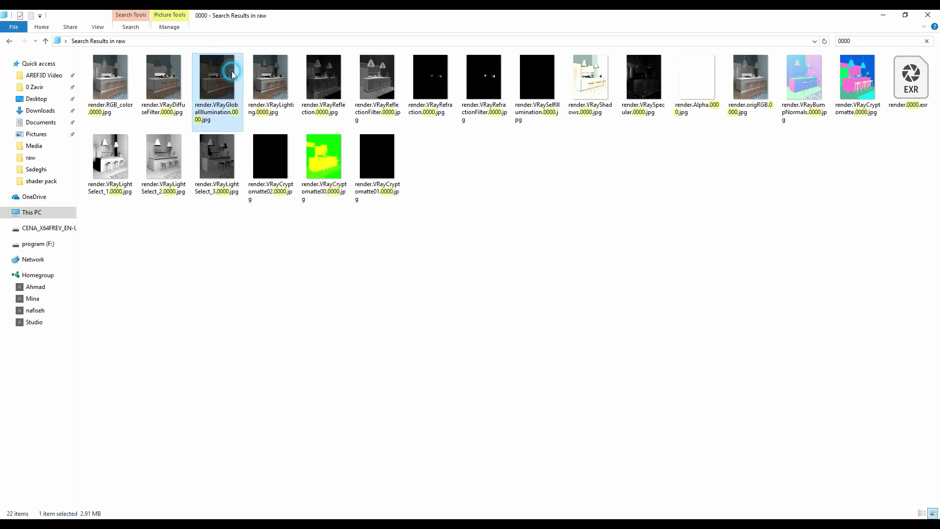
left_click(927, 14)
double_click(163, 78)
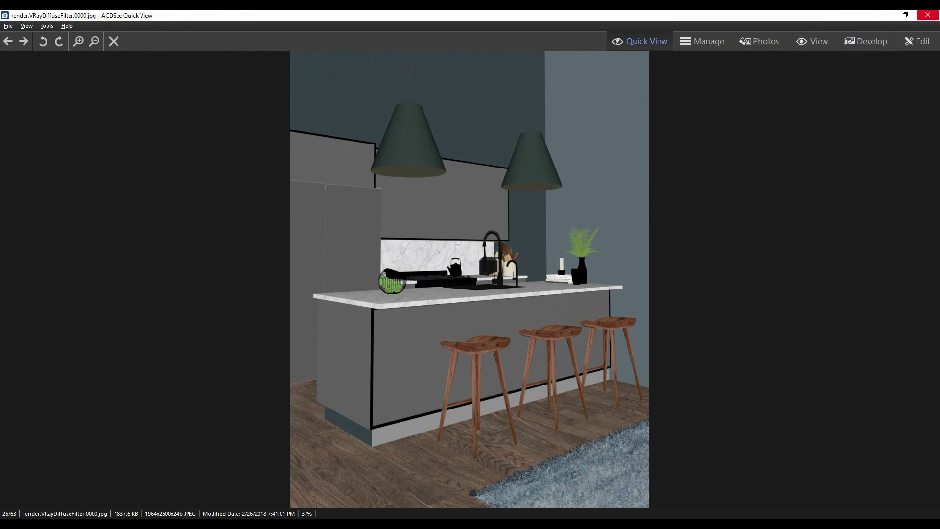
left_click(927, 15)
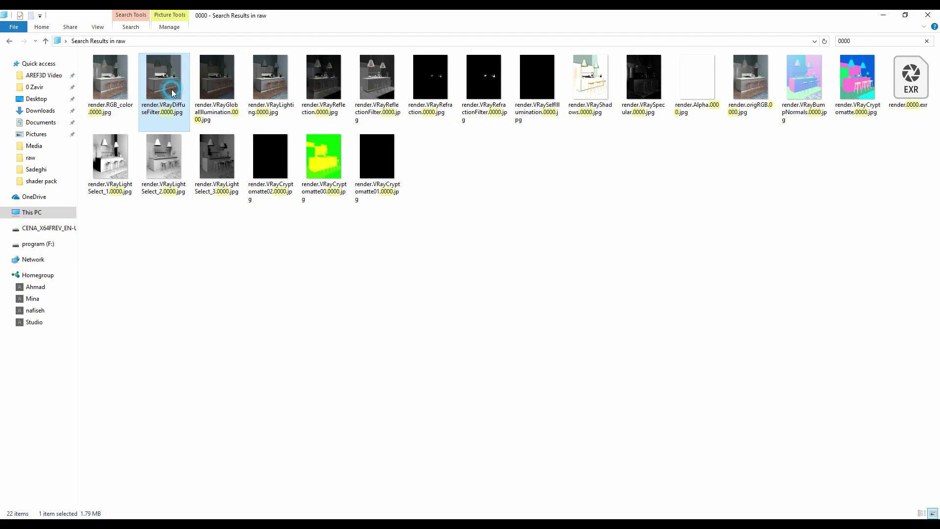
Step: Open the VRayDiffuseFilter, VRayGlobalIllumination and VRayLighting 0000 images together in Photoshop
double_click(262, 90)
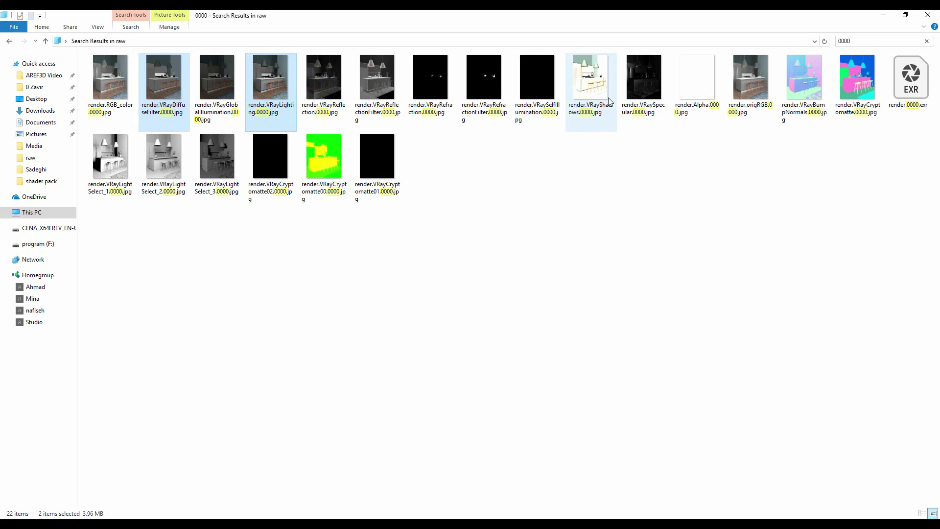
left_click(216, 76, "ctrl")
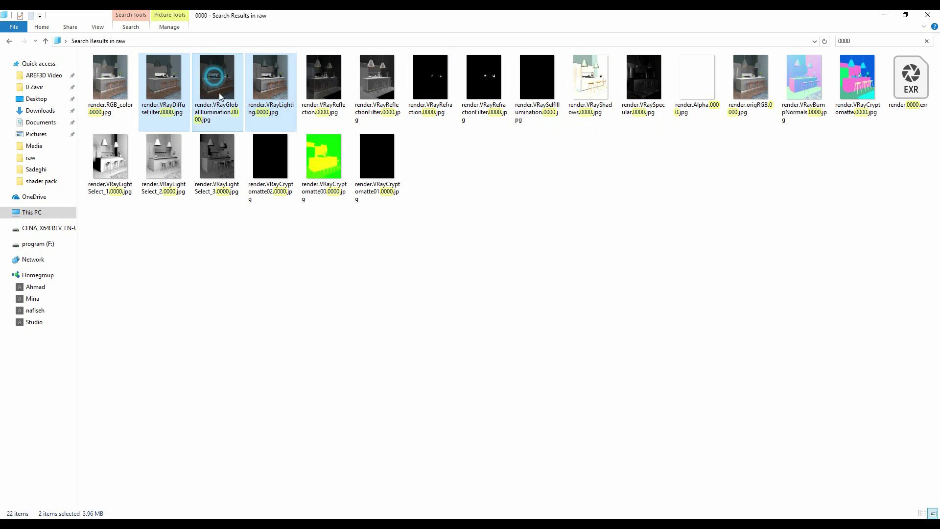
left_click_drag(169, 86, 430, 11)
key("alt+Tab")
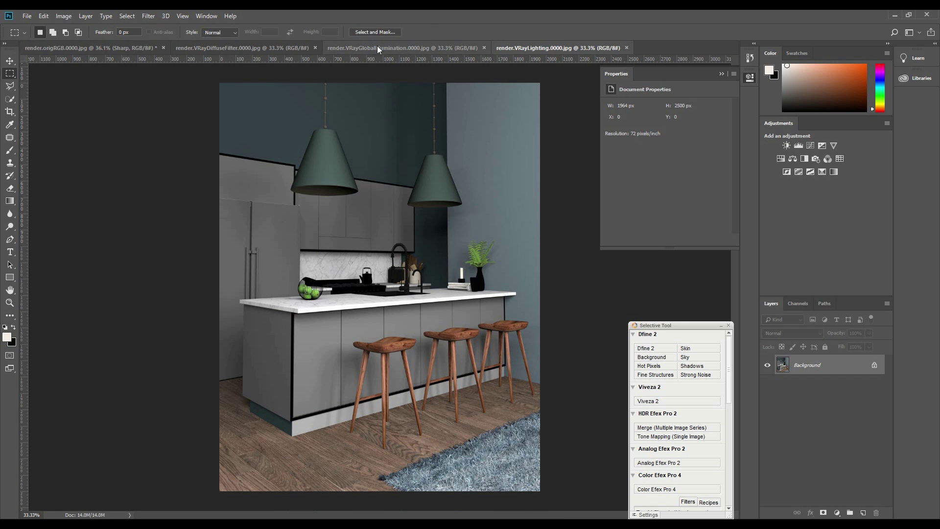
Step: Copy the entire VRayDiffuseFilter image and paste it as a new layer in render.origRGB.0000.jpg
left_click(300, 50)
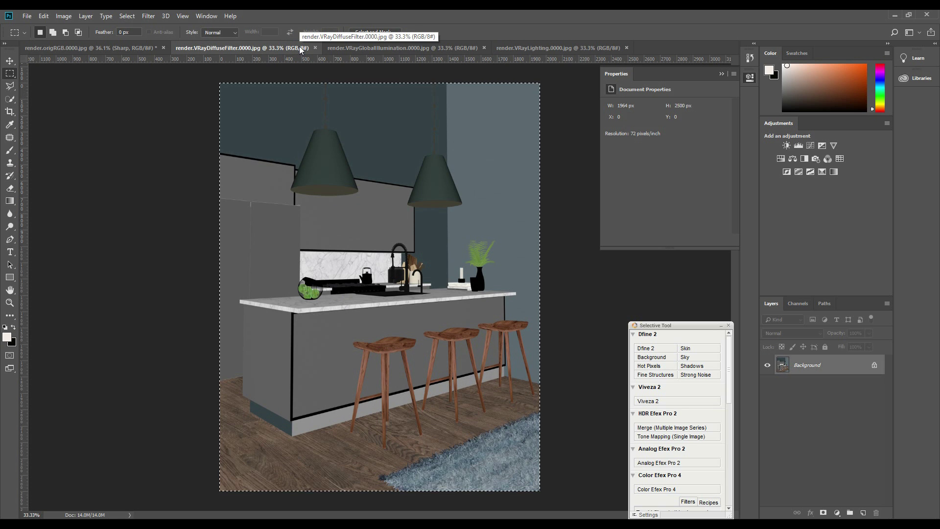
key("ctrl+a")
key("ctrl+c")
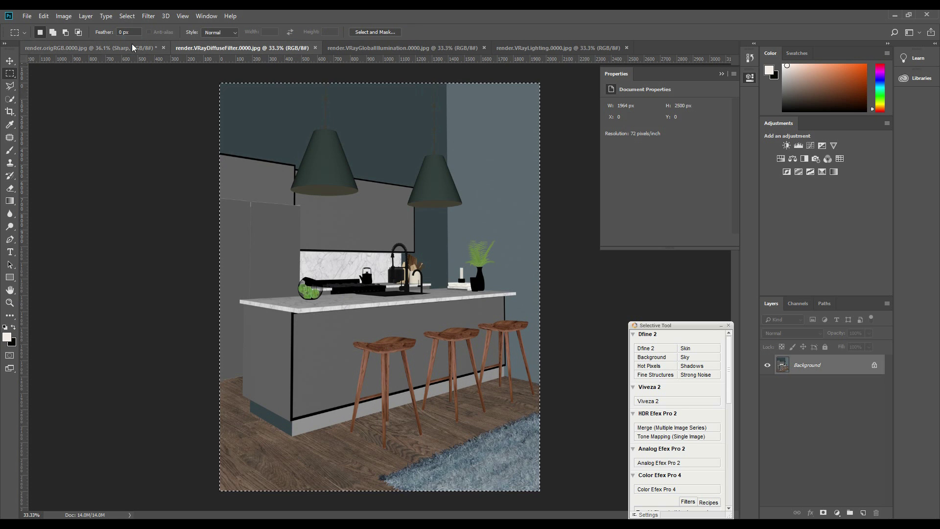
left_click(131, 45)
key("ctrl+v")
Step: Switch to the raw search results folder and preview the VRayCryptomatte00 and VRayCryptomatte passes
key("alt+Tab")
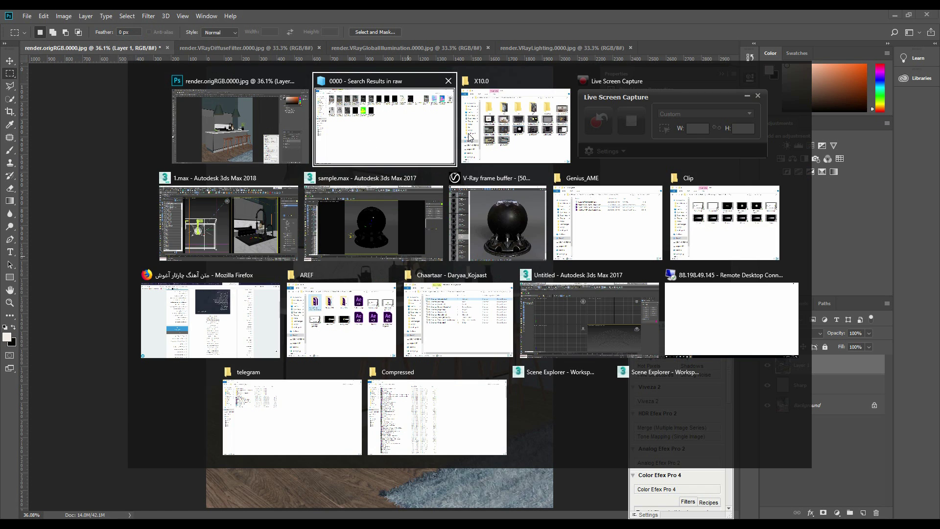
left_click(377, 146)
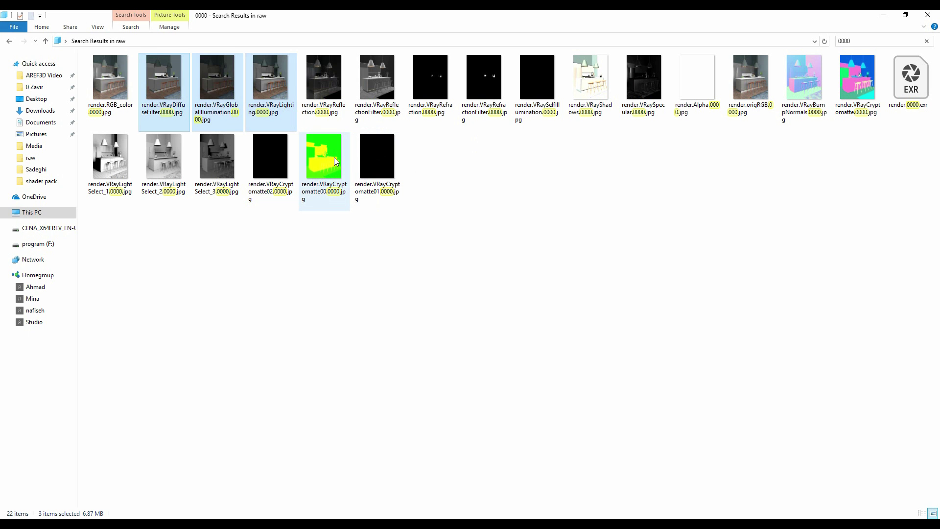
double_click(337, 162)
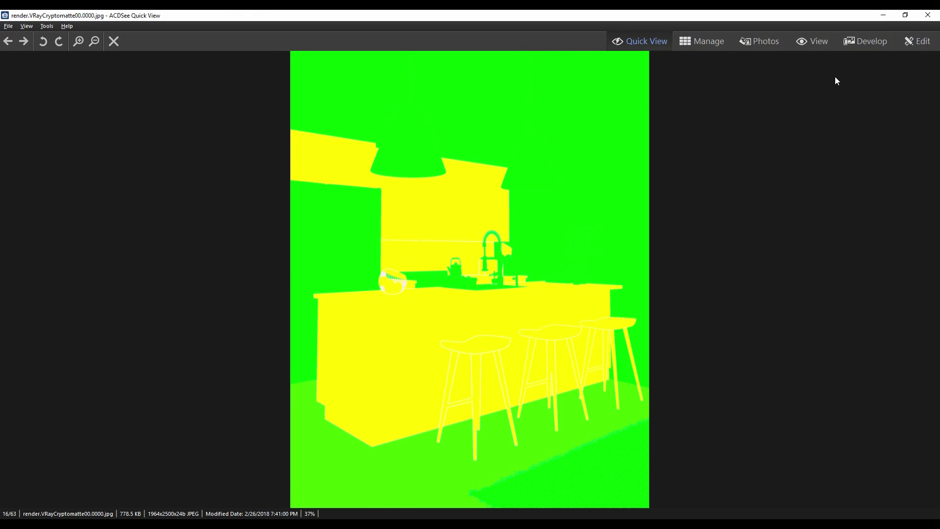
left_click(927, 15)
left_click(858, 87)
double_click(858, 87)
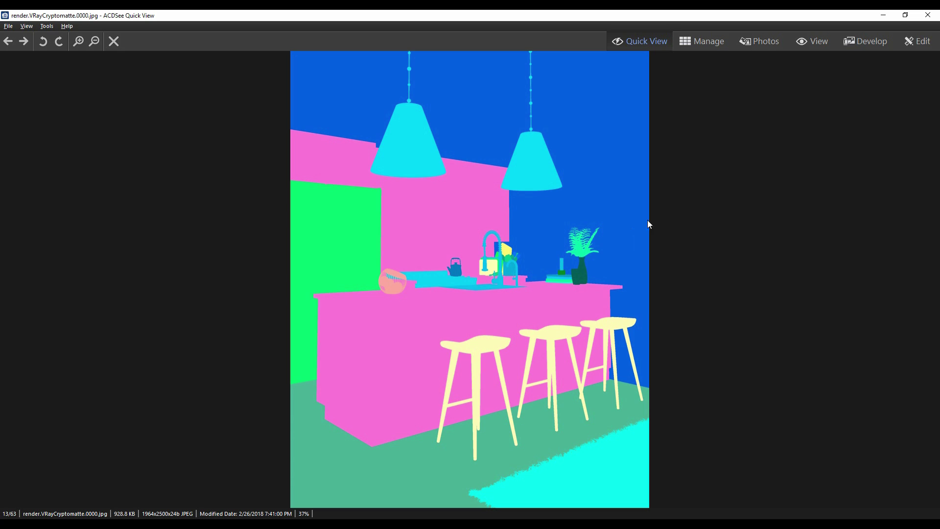
left_click(927, 17)
Step: Preview render.VRayBumpNormals.0000.jpg, open it in Photoshop for inspection, and return to the render.origRGB document
double_click(800, 93)
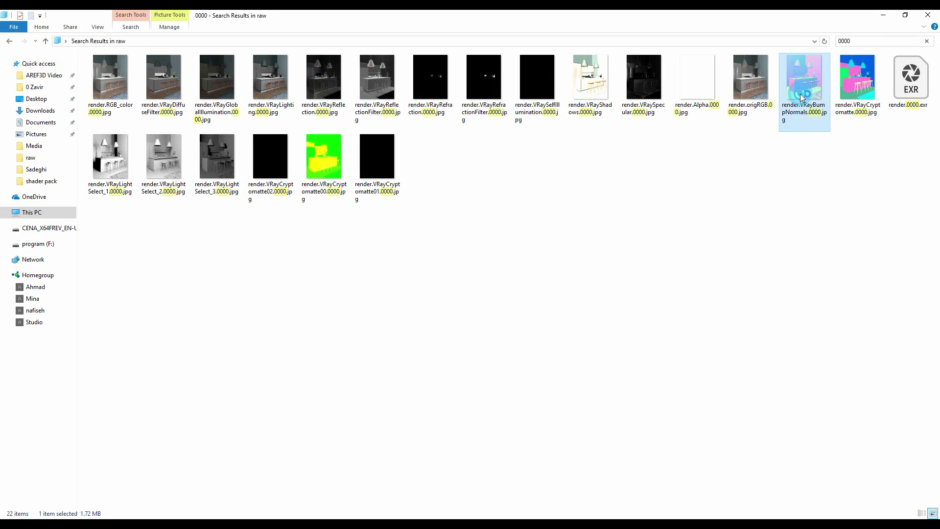
key("Escape")
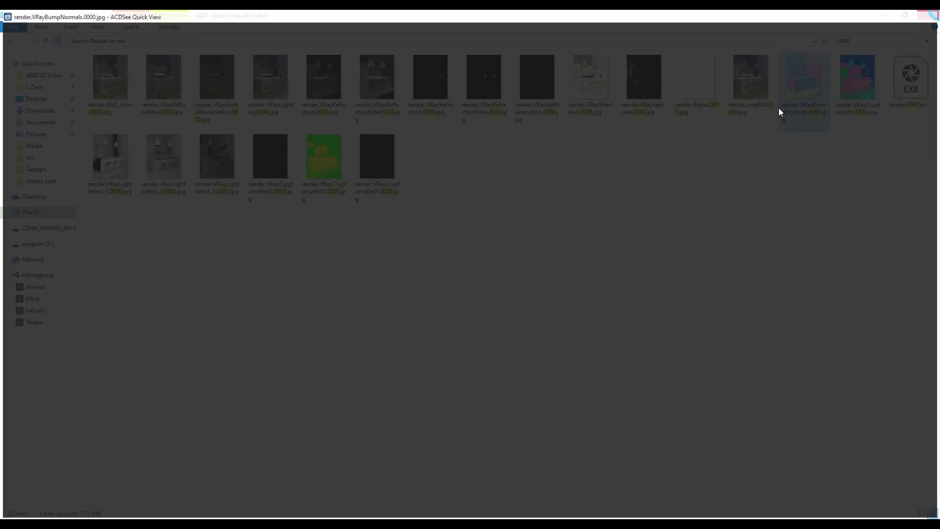
key("alt+Tab")
left_click_drag(496, 114, 490, 184)
scroll(424, 317, "up", 3)
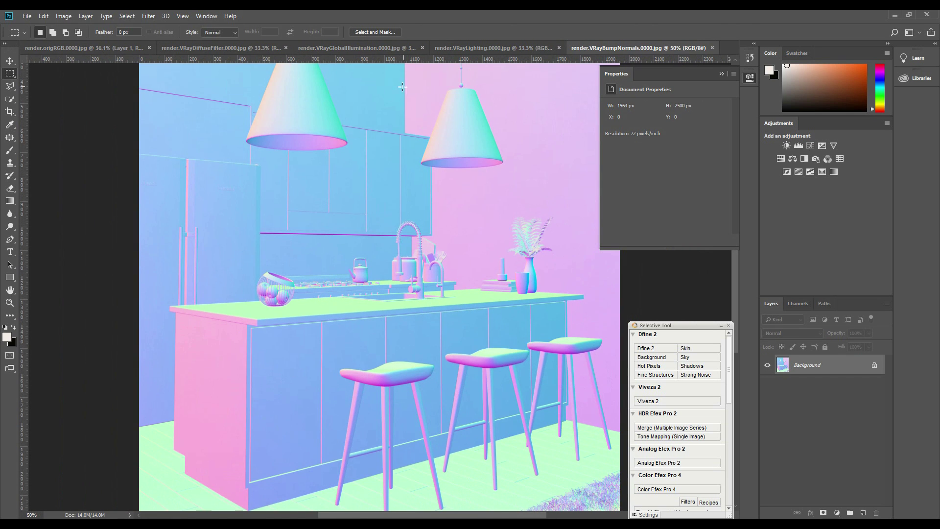
key("ctrl+Tab")
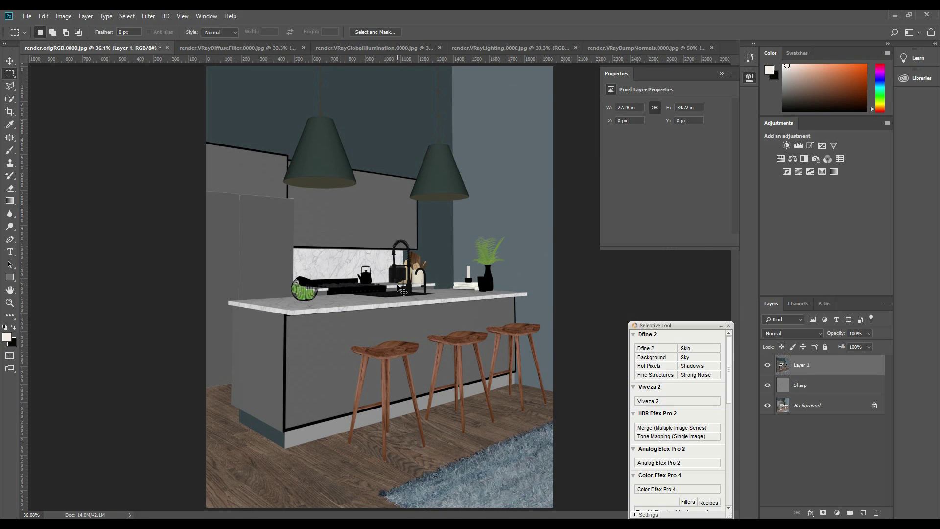
Step: Copy the entire VRayGlobalIllumination image and return to the render.origRGB document
left_click(273, 48)
left_click(340, 49)
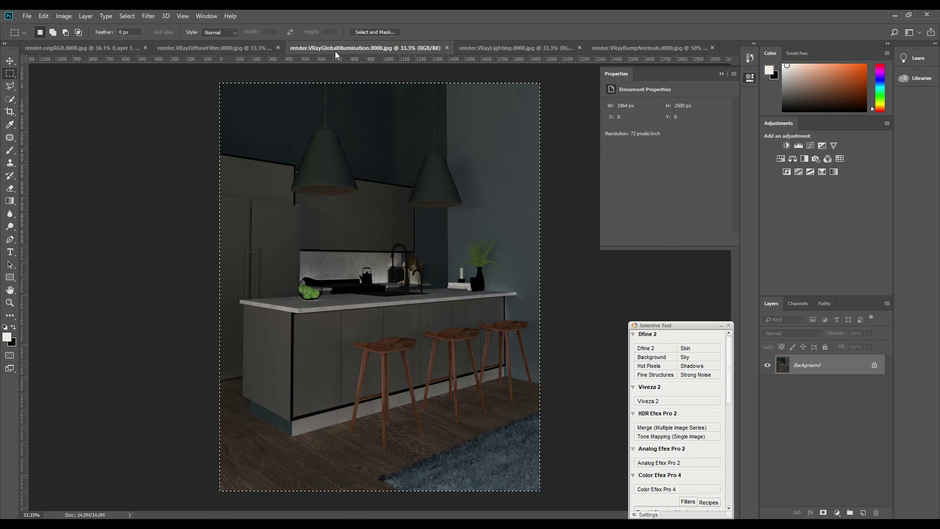
left_click(246, 49)
key("ctrl+shift+Tab")
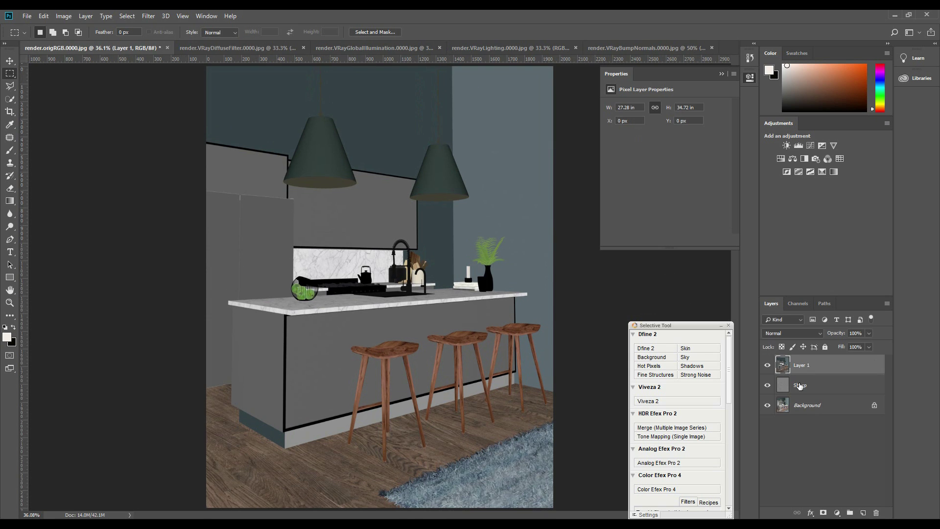
Step: Add a layer mask to Layer 1, paste the copied global illumination image into it, and reselect the layer's image
left_click(823, 512)
left_click(798, 303)
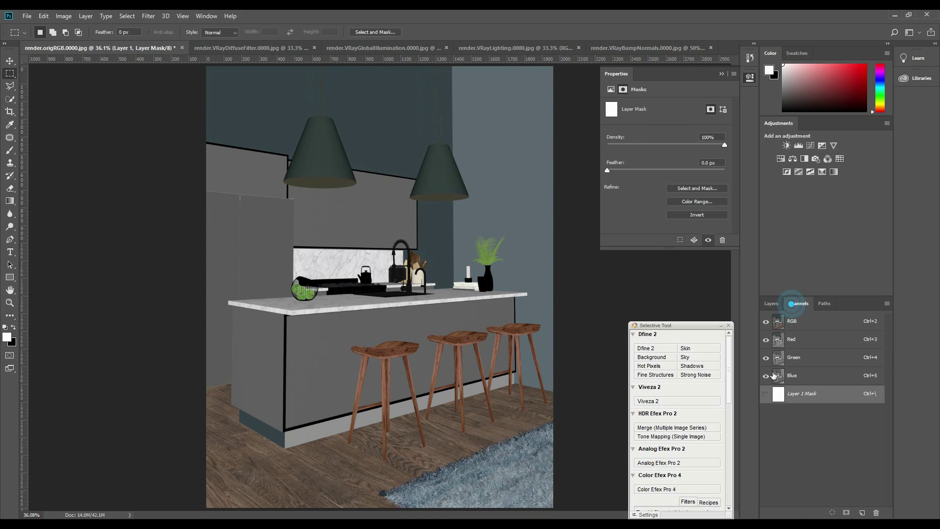
left_click(766, 395)
key("ctrl+v")
left_click(770, 303)
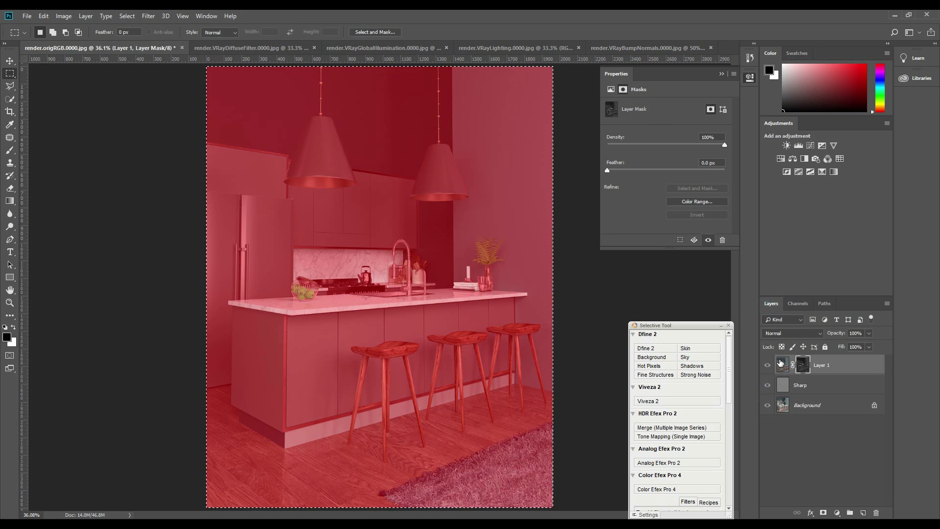
left_click(781, 363)
Step: Compare the kitchen render with Layer 1 shown and hidden, both at full view and at 100% zoom
left_click(767, 367)
left_click(768, 366)
left_click(767, 366)
left_click(767, 367)
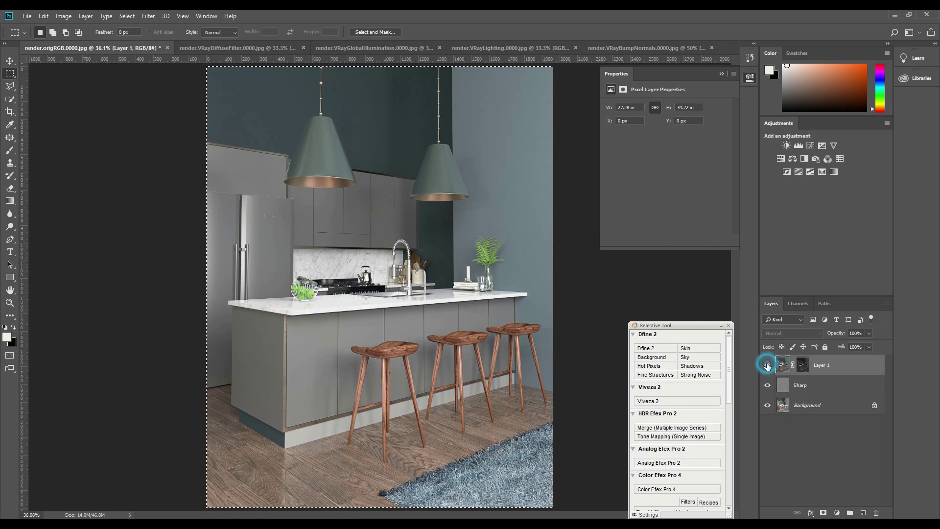
key("ctrl+plus")
key("ctrl+plus")
key("ctrl+plus")
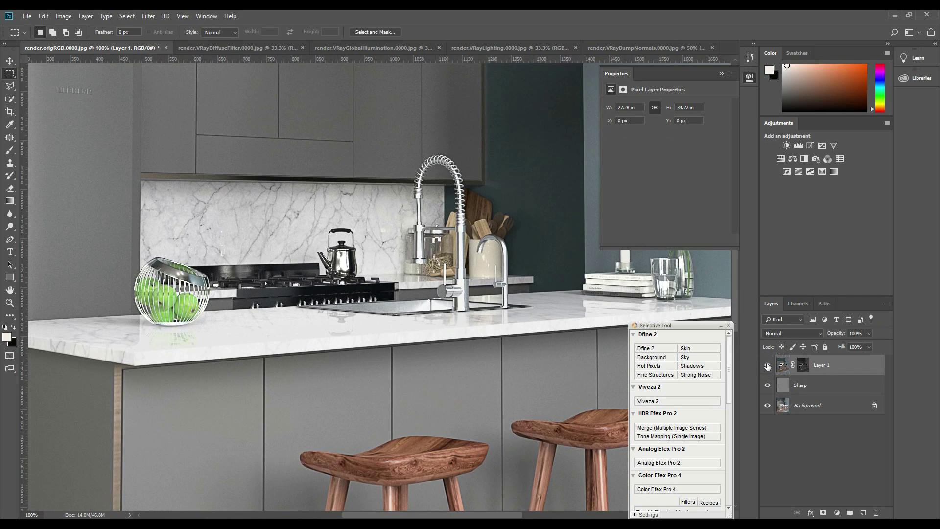
left_click(768, 366)
left_click(767, 366)
left_click(768, 366)
left_click(768, 366)
Step: Try Overlay on Layer 1, set its blend mode to Multiply, and compare the image with the layer hidden
left_click(785, 333)
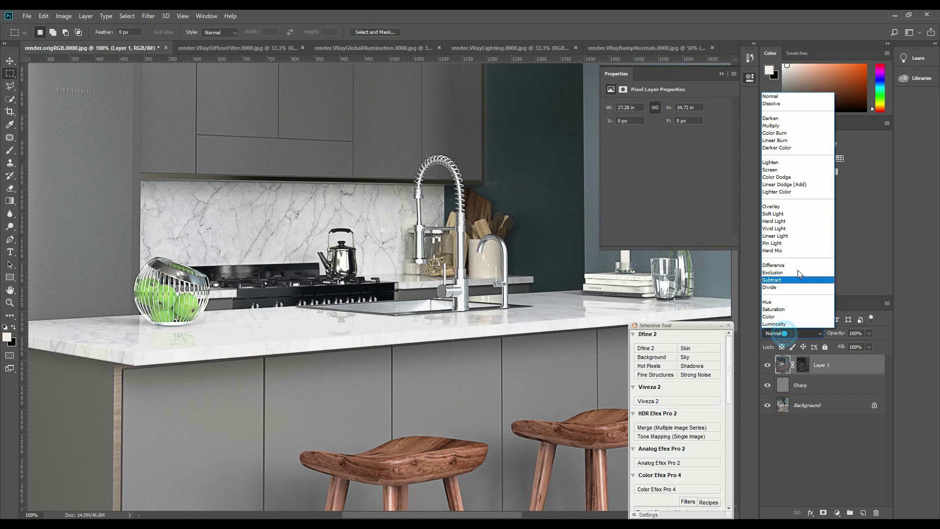
left_click(791, 210)
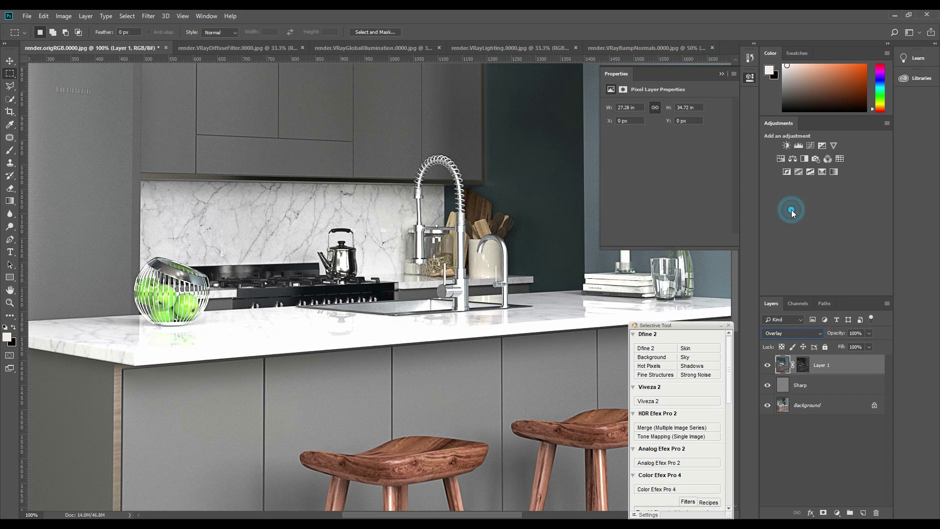
left_click(792, 332)
left_click(789, 123)
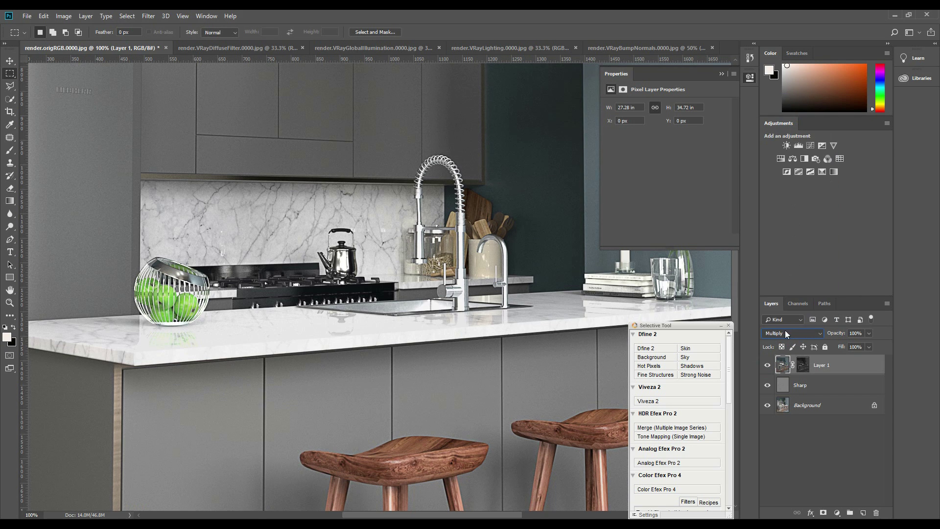
left_click(767, 364)
left_click(767, 364)
left_click(767, 364)
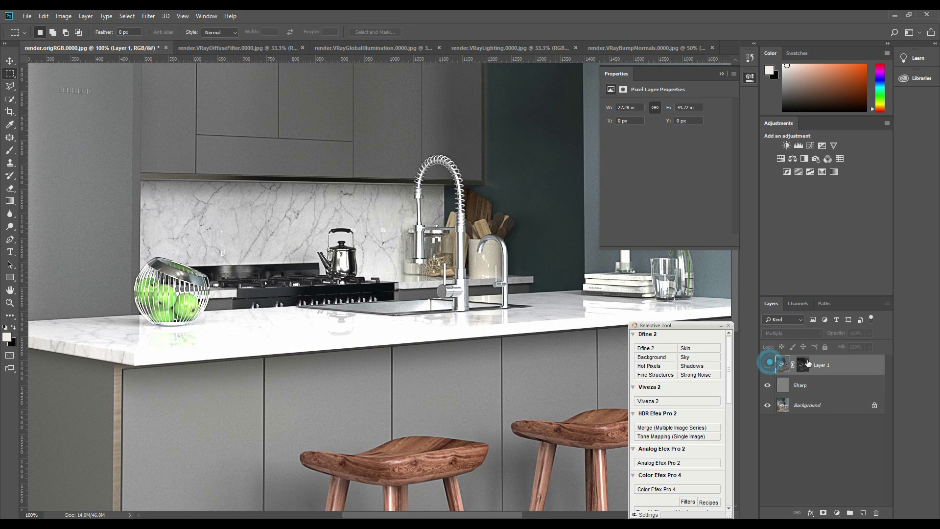
Step: Apply Auto Tone to Layer 1's mask and compare the render with the layer shown and hidden
right_click(793, 364)
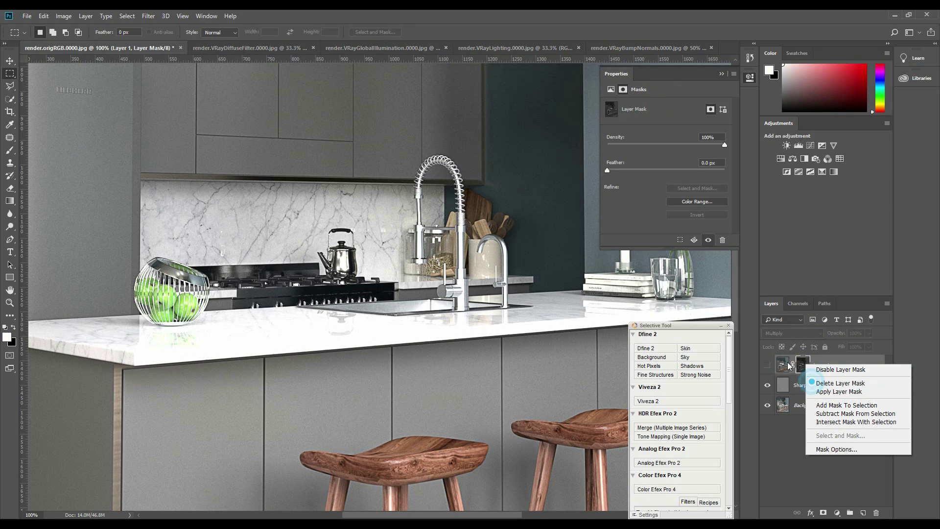
left_click(801, 365)
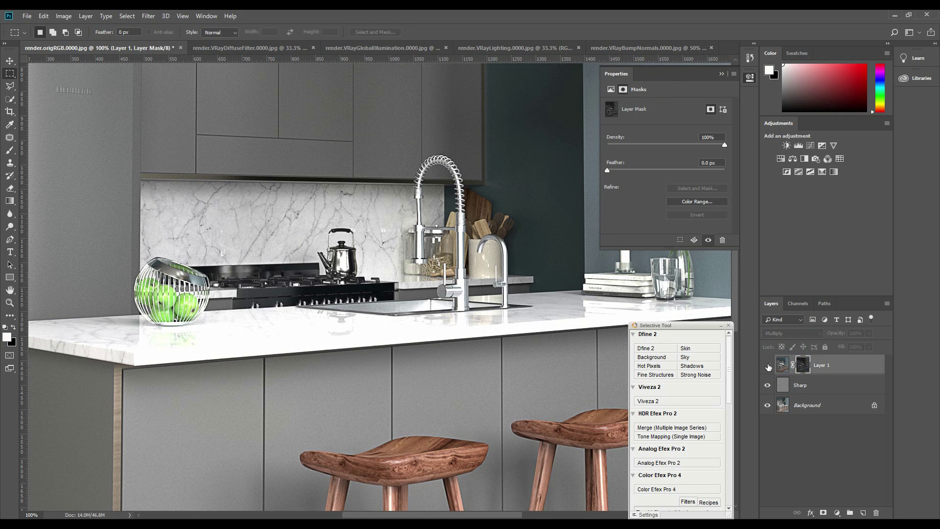
left_click(768, 365)
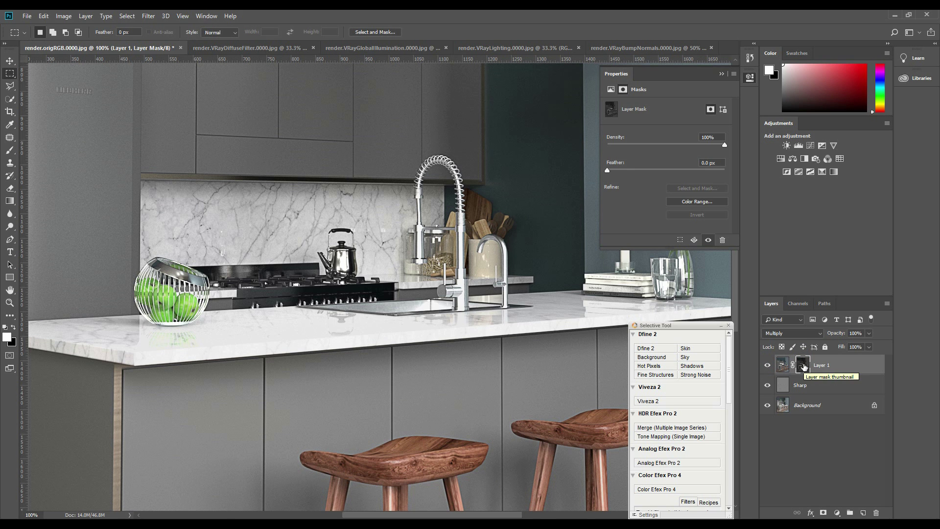
key("ctrl+shift+l")
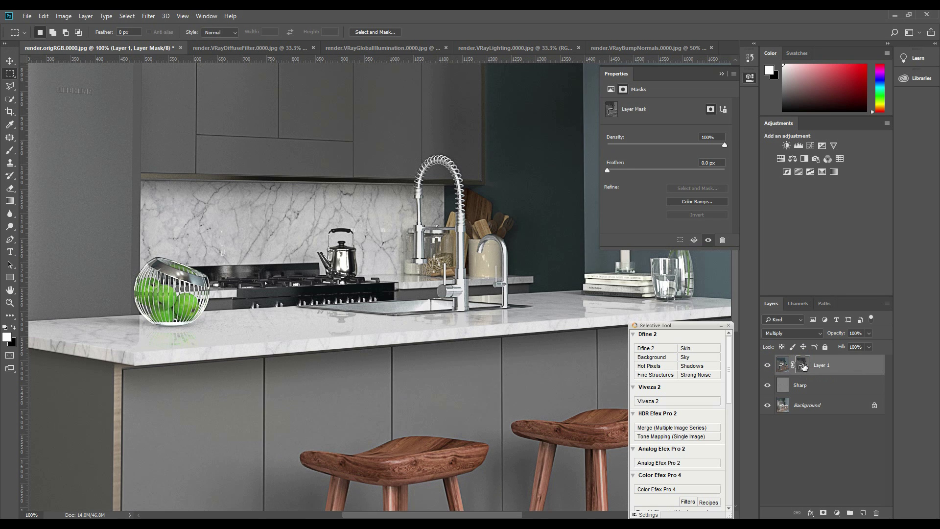
key("ctrl+minus")
left_click(768, 367)
left_click(769, 368)
left_click(769, 368)
left_click(769, 369)
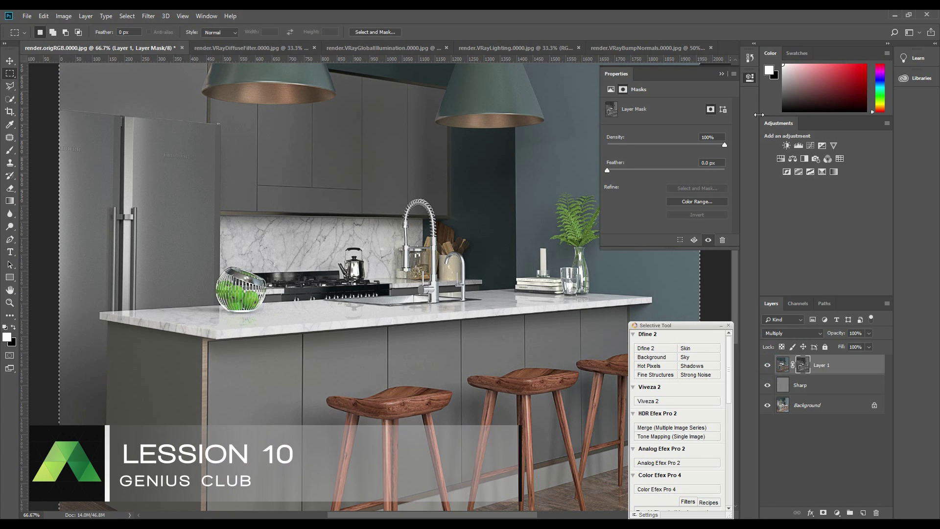
Step: Begin a Polygonal Lasso outline of the island countertop, following its left end and lower front edge to the far right corner
left_click(748, 75)
left_click(10, 86)
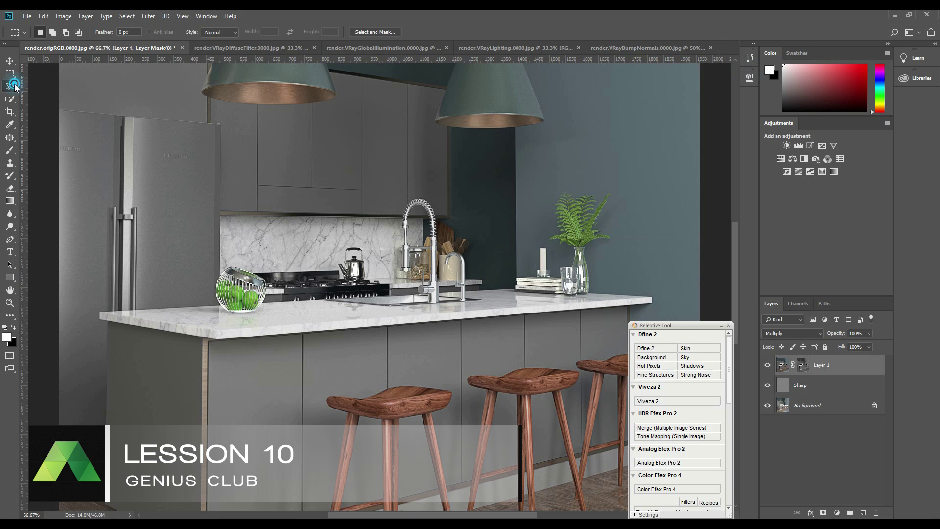
key("ctrl+plus")
key("ctrl+plus")
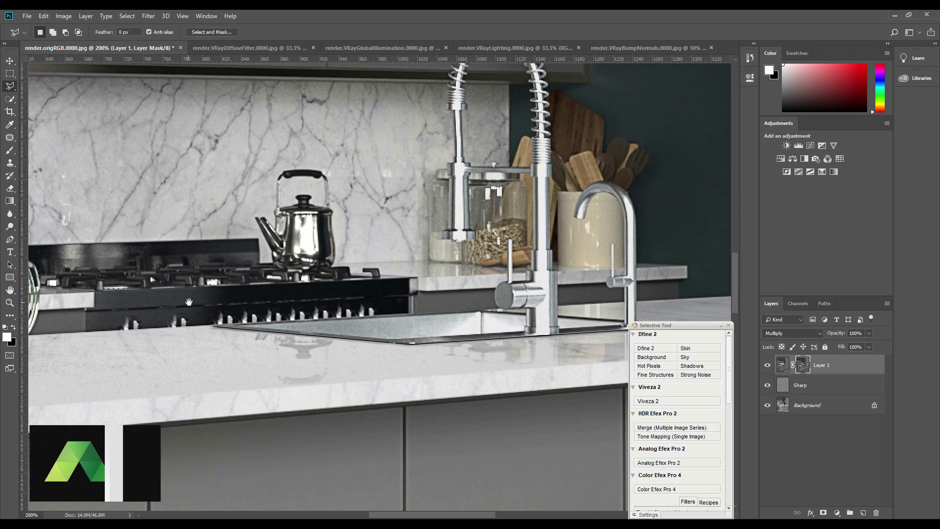
left_click_drag(181, 302, 310, 296)
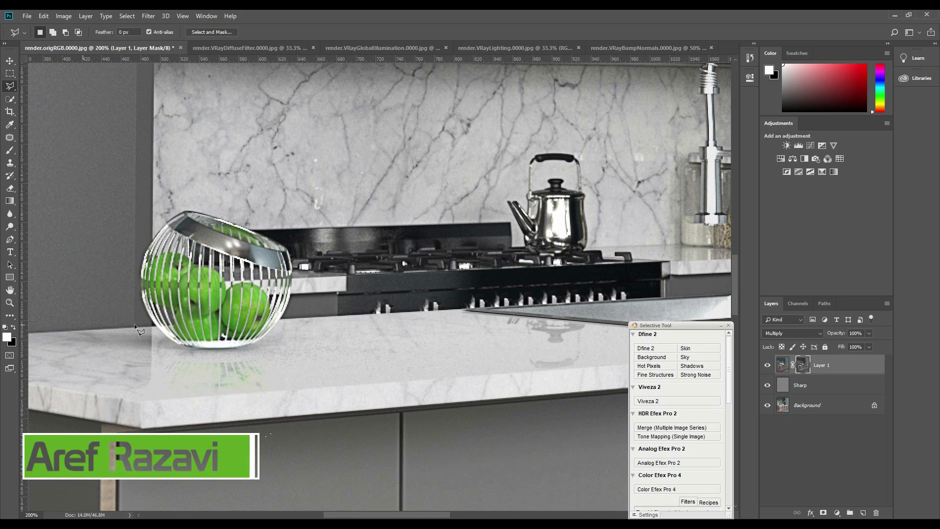
left_click(462, 308)
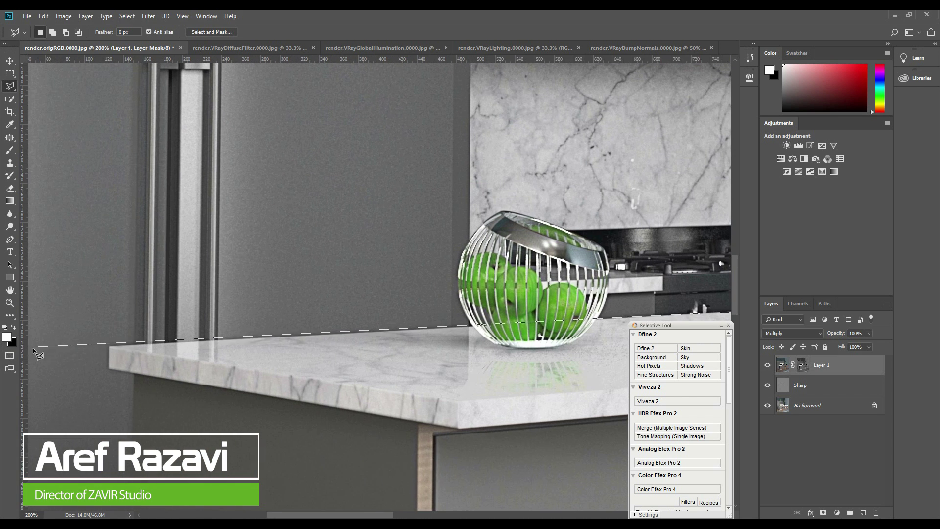
left_click(109, 345)
left_click(110, 346)
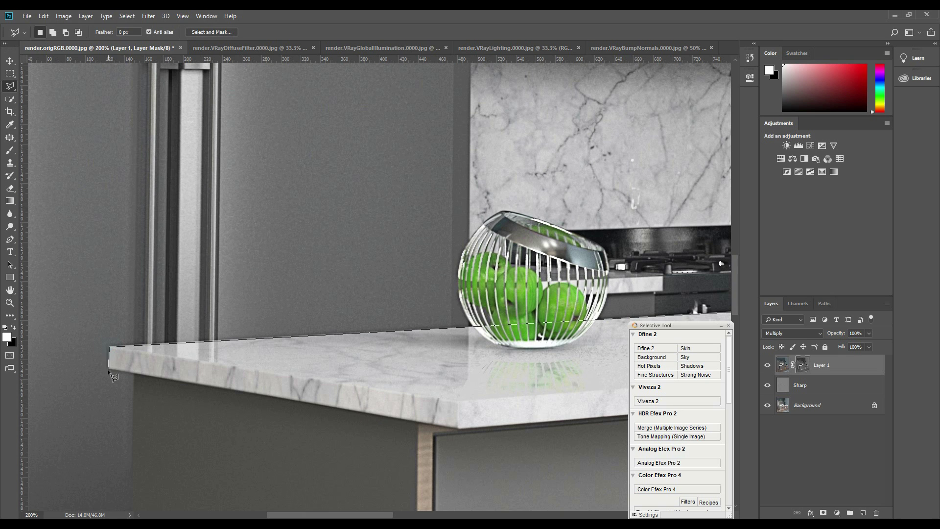
left_click(110, 368)
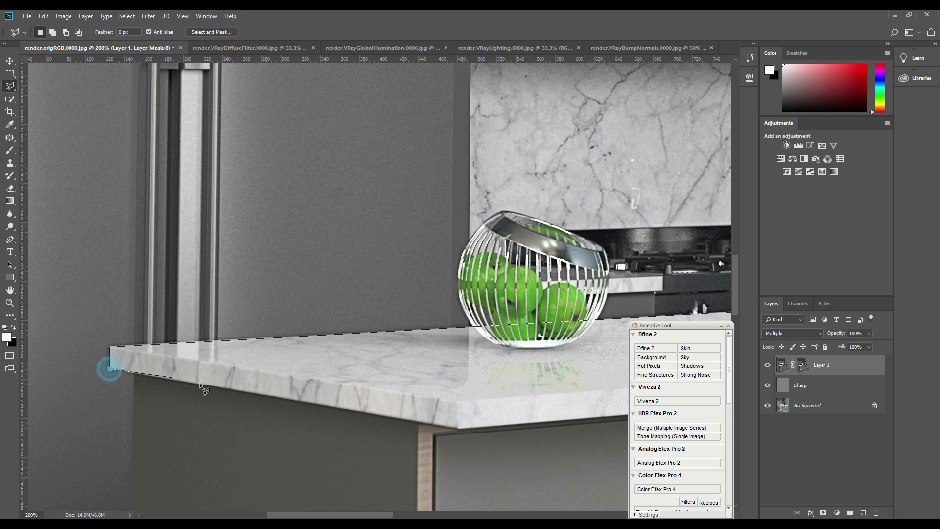
left_click(459, 429)
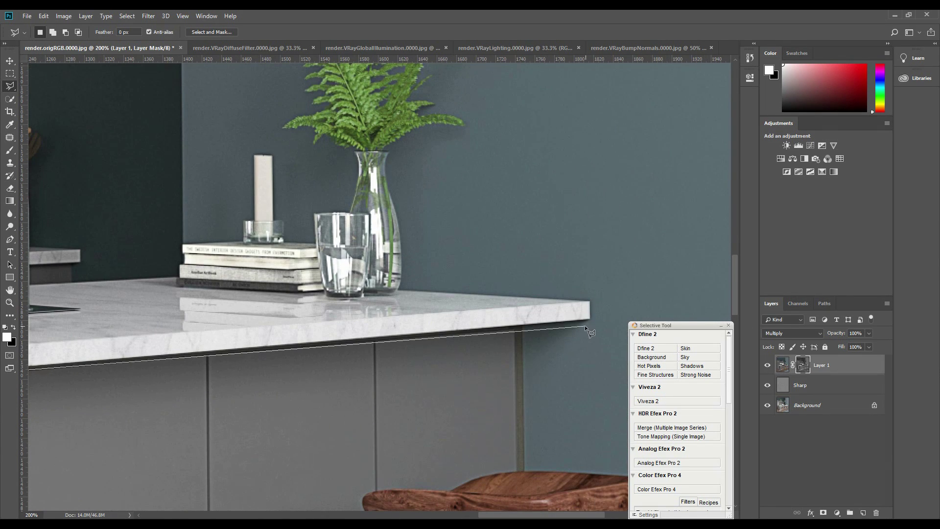
double_click(589, 318)
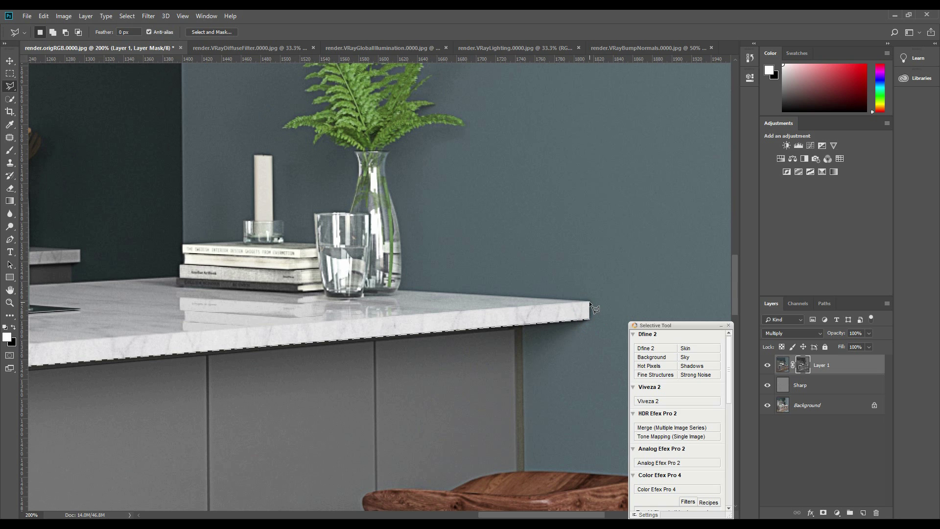
Step: Trace the countertop's back edge around the vase, glass and books and past the sink, closing the selection
left_click(394, 289)
left_click(330, 301)
left_click(322, 292)
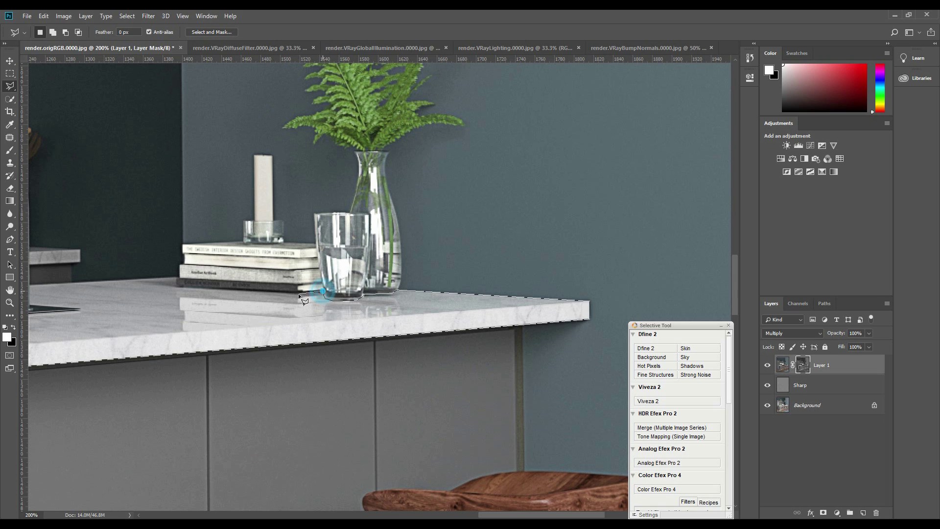
left_click(299, 292)
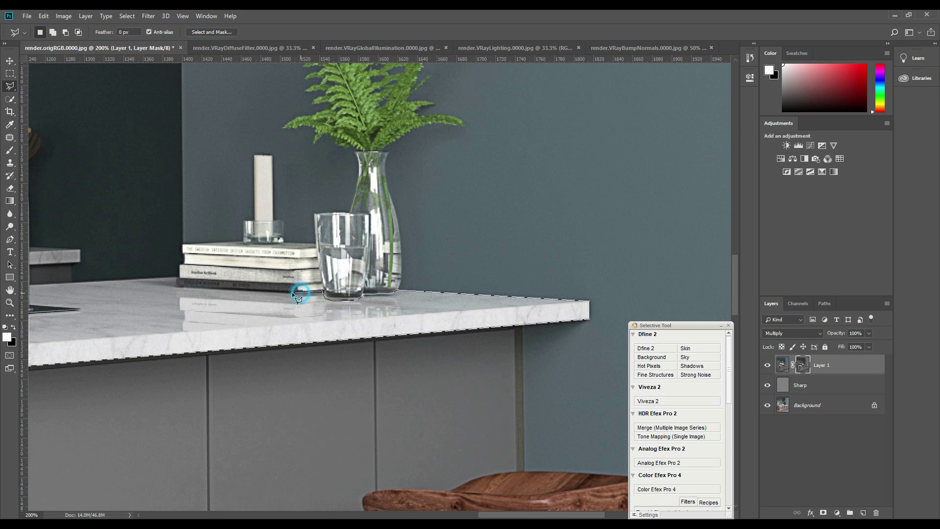
left_click(177, 276)
scroll(176, 276, "left", 5)
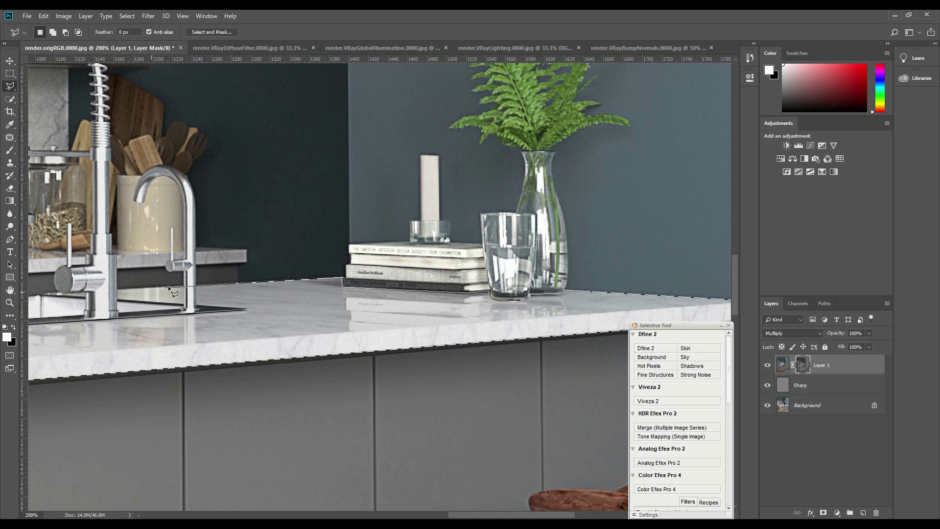
mouse_move(1, 289)
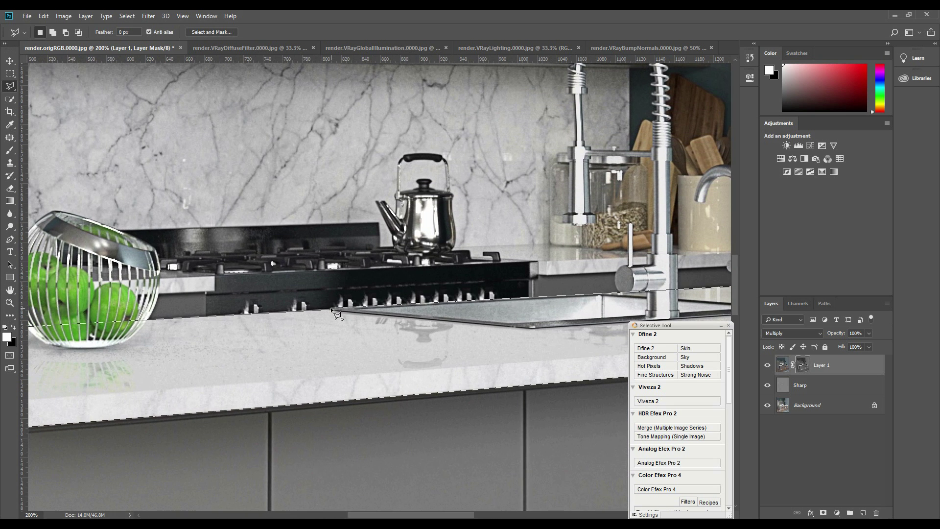
left_click(331, 308)
scroll(336, 312, "right", 6)
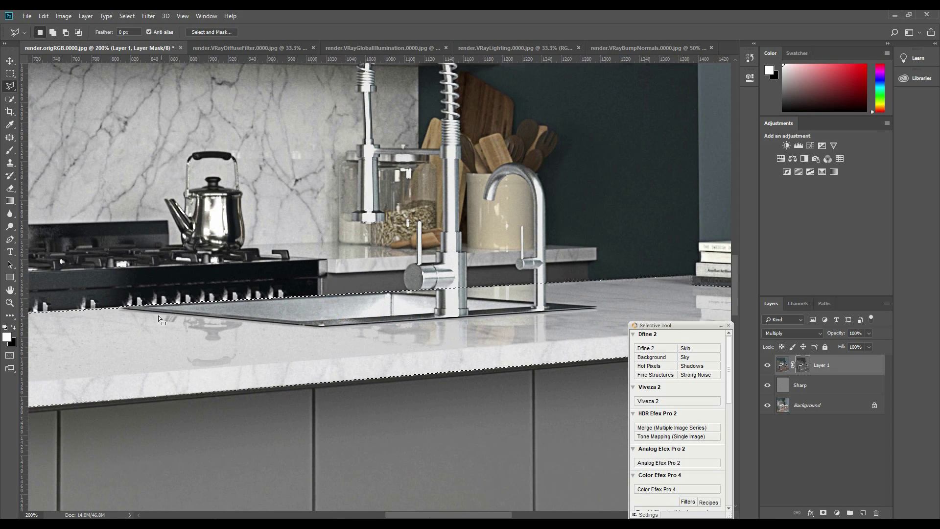
Step: Subtract the sink area from the countertop selection with the Polygonal Lasso
left_click(119, 307, "alt")
left_click(309, 325)
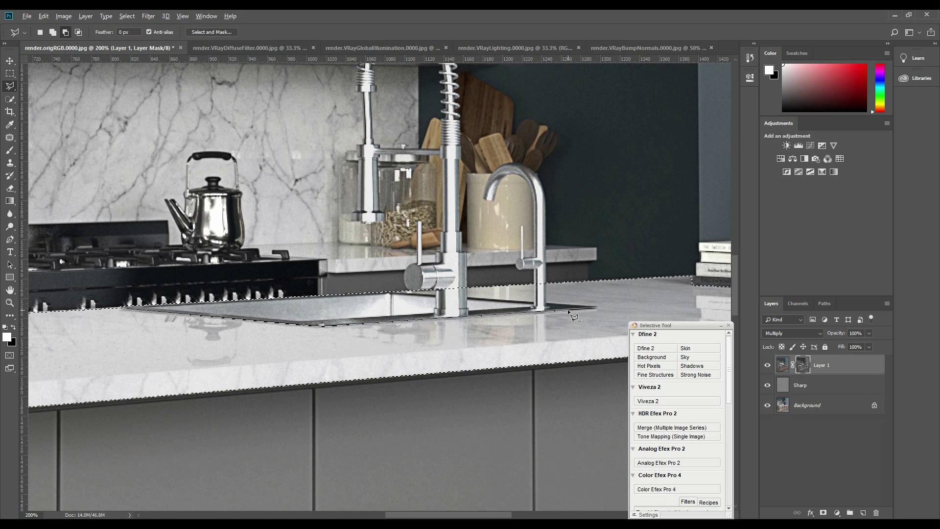
left_click(594, 307)
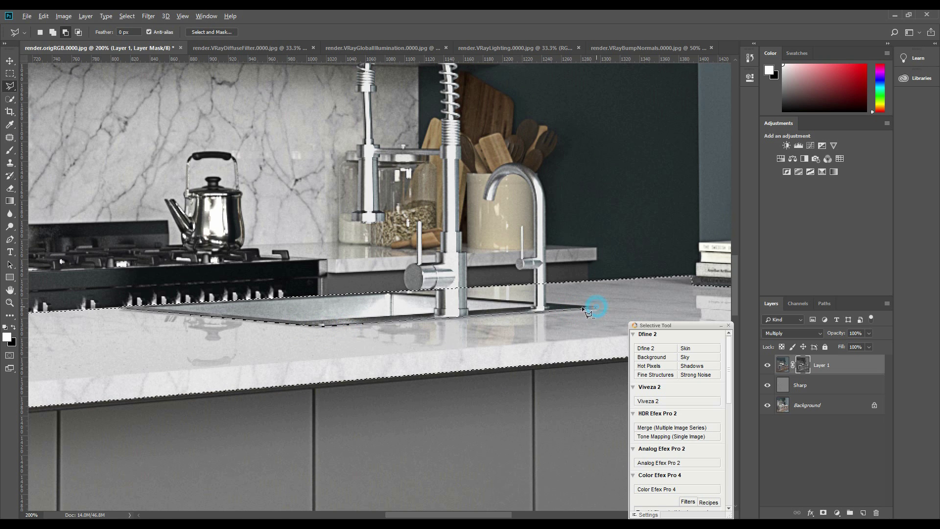
left_click(312, 282)
left_click(223, 281)
double_click(104, 268)
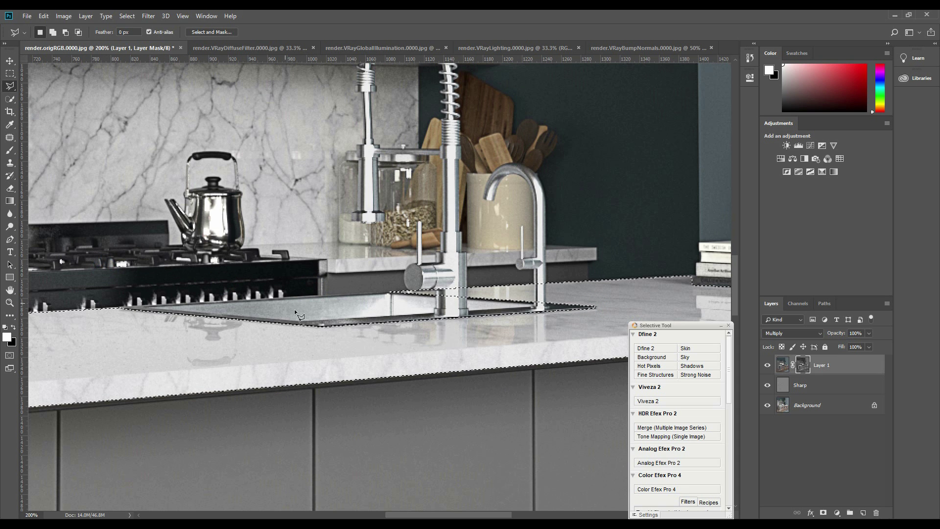
Step: Subtract the lower parts of the small tap and the large faucet from the selection with the Rectangular Marquee
left_click_drag(432, 316, 317, 324)
key("ctrl+plus")
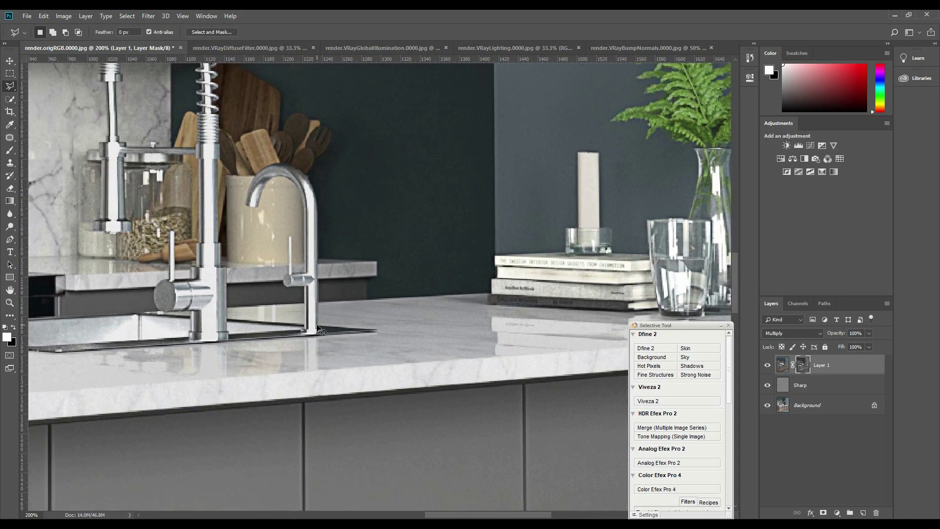
left_click(10, 73)
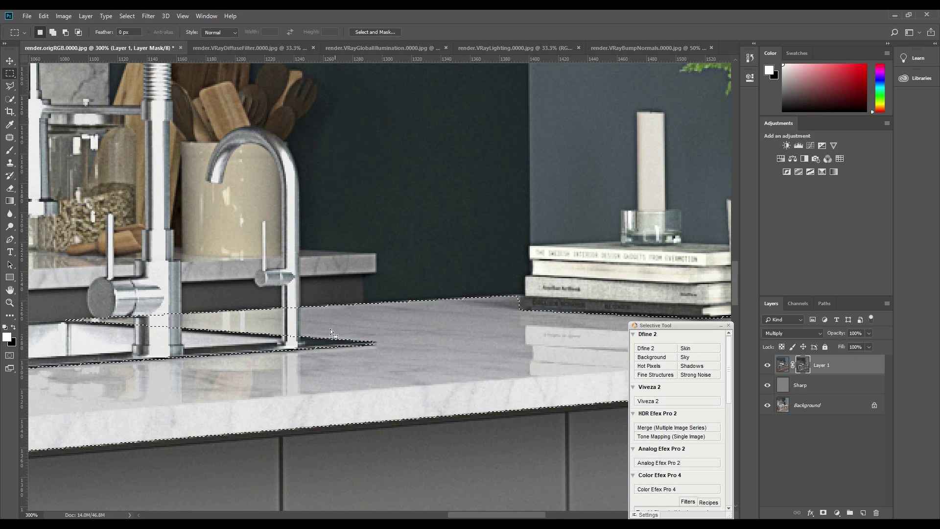
left_click_drag(300, 296, 282, 346)
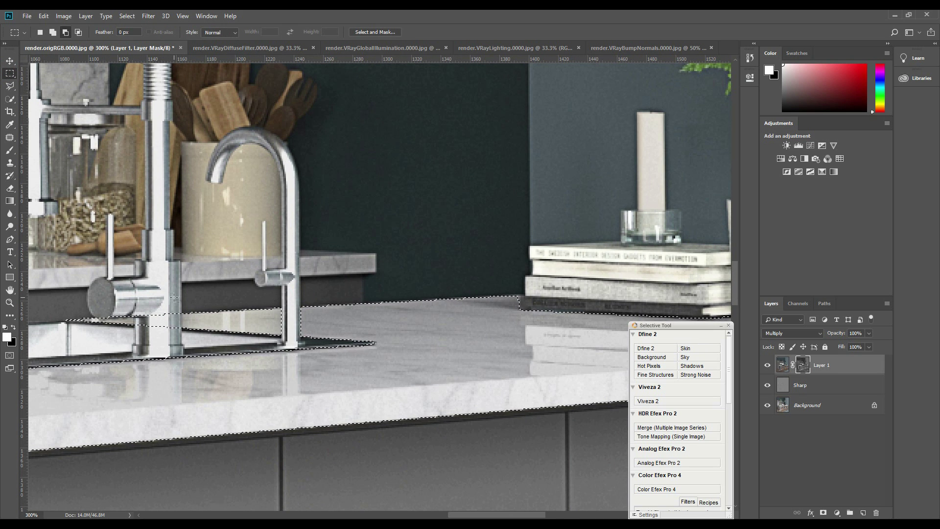
left_click_drag(182, 298, 142, 351)
Step: Invert the selection so that everything except the countertop is selected
key("ctrl+minus")
key("ctrl+minus")
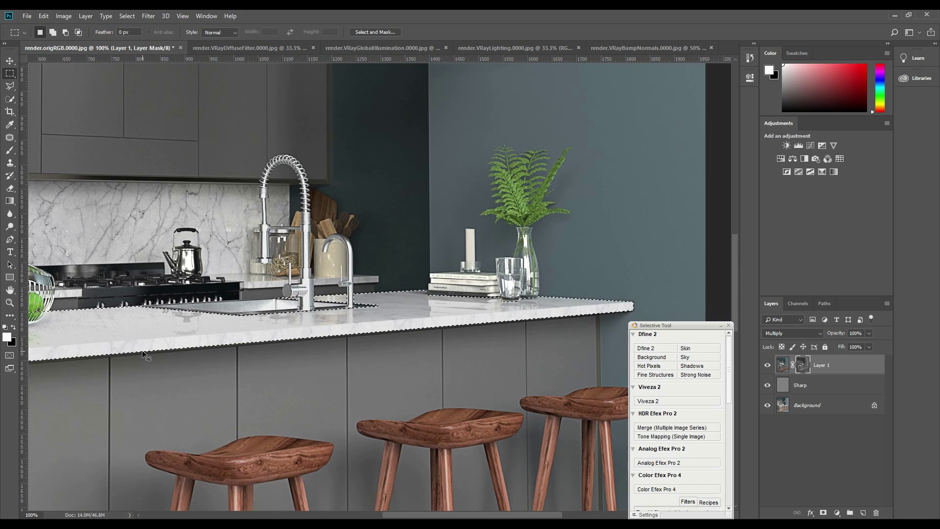
key("ctrl+minus")
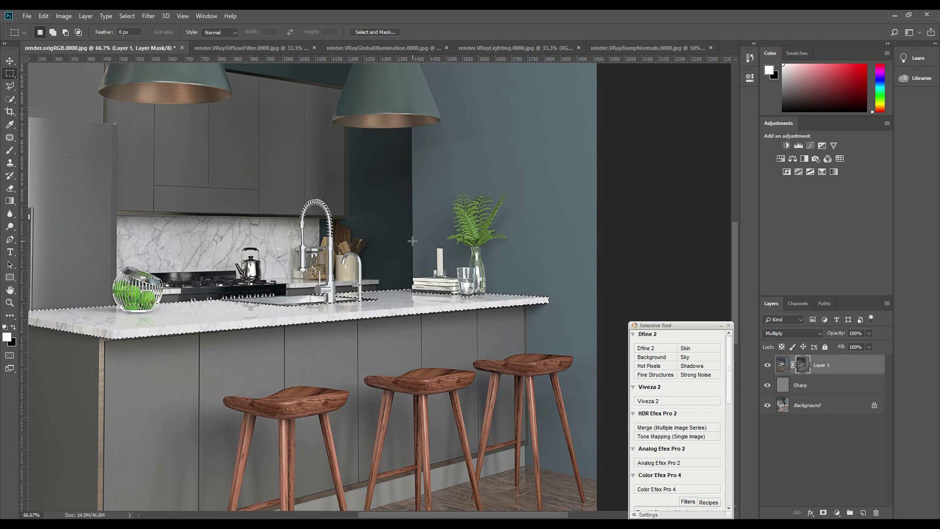
right_click(536, 239)
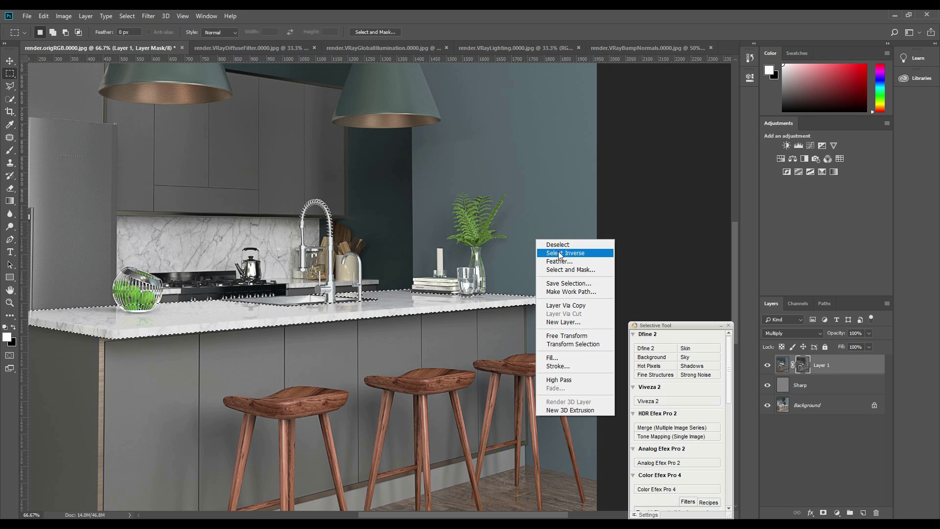
left_click(559, 253)
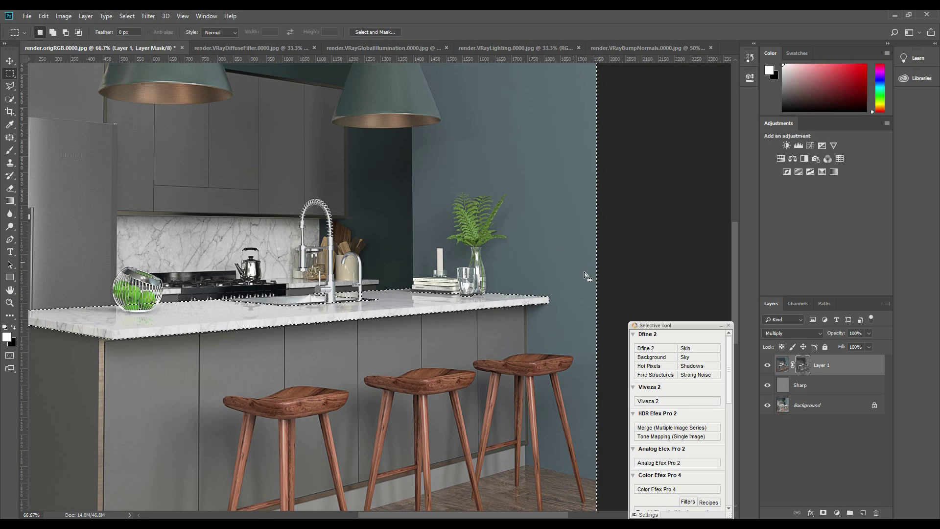
Step: Fill the selected area outside the countertop with black on Layer 1's mask and deselect
right_click(421, 207)
left_click(437, 326)
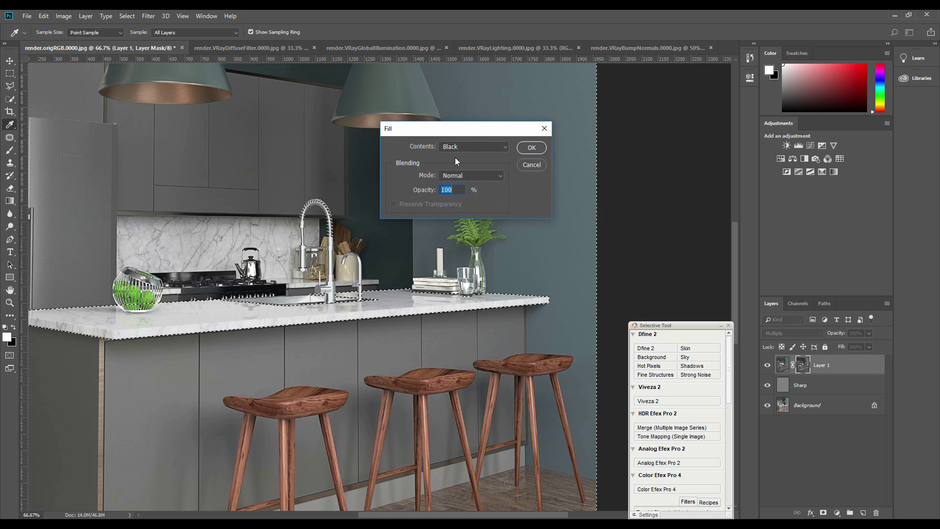
key("Return")
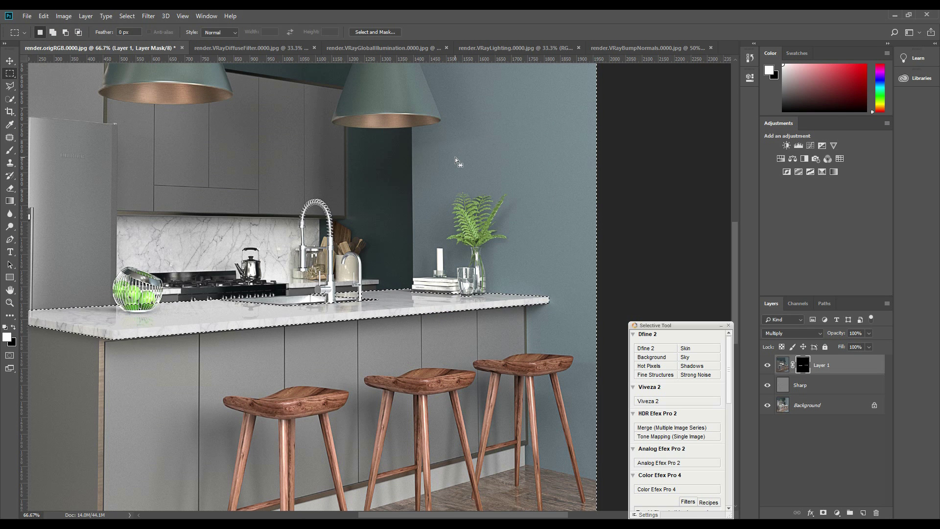
left_click(11, 73)
left_click(271, 194)
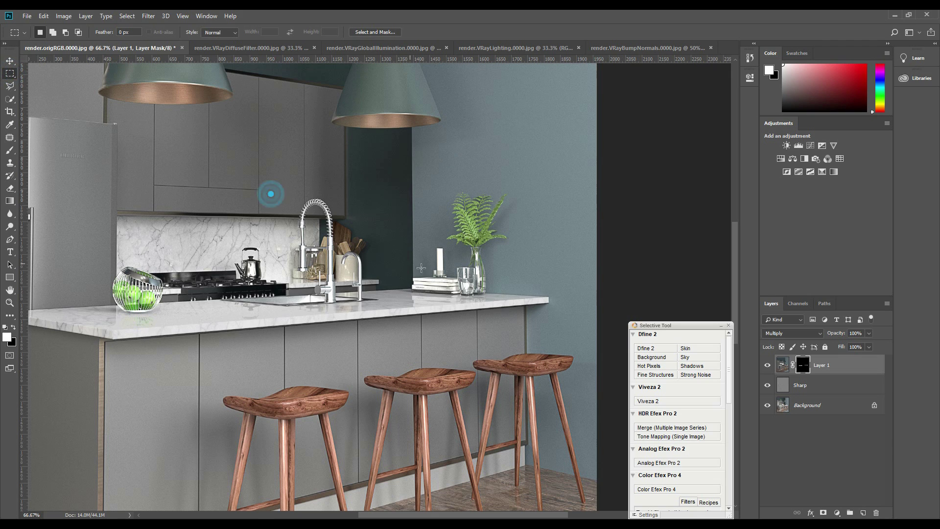
Step: Erase Layer 1's mask over the green apples in the wire basket with the Eraser tool
key("ctrl+plus")
left_click_drag(394, 273, 593, 288)
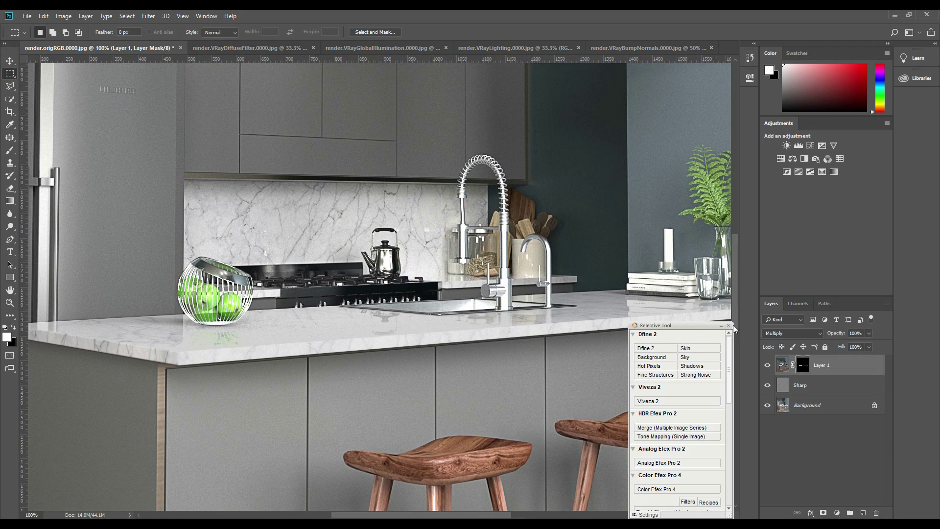
left_click(767, 366)
left_click(768, 366)
left_click(767, 365)
left_click(768, 365)
key("ctrl+plus")
left_click_drag(228, 289, 428, 262)
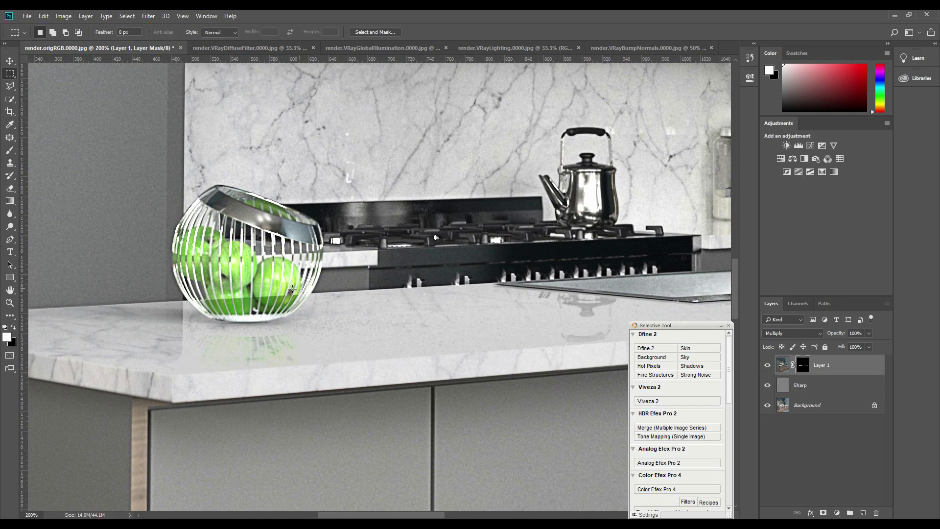
left_click(10, 188)
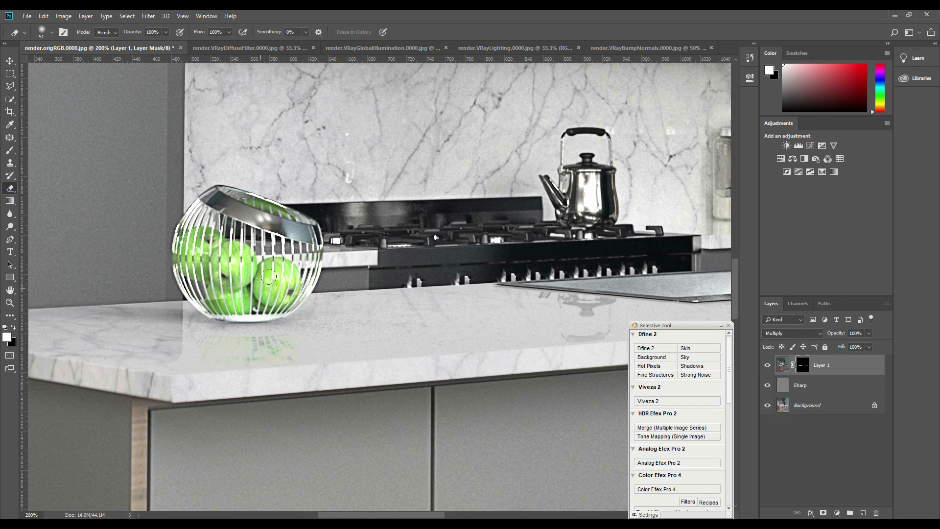
left_click_drag(248, 283, 206, 277)
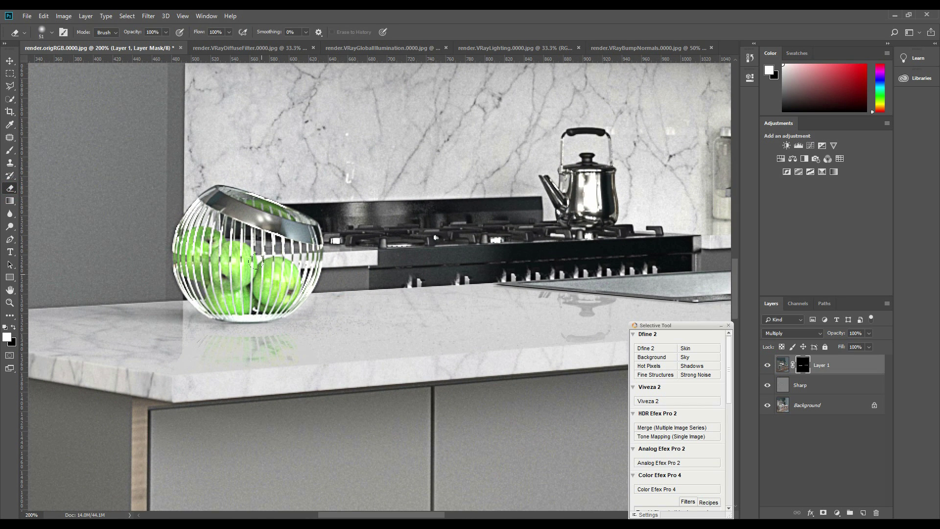
key("ctrl+minus")
key("ctrl+minus")
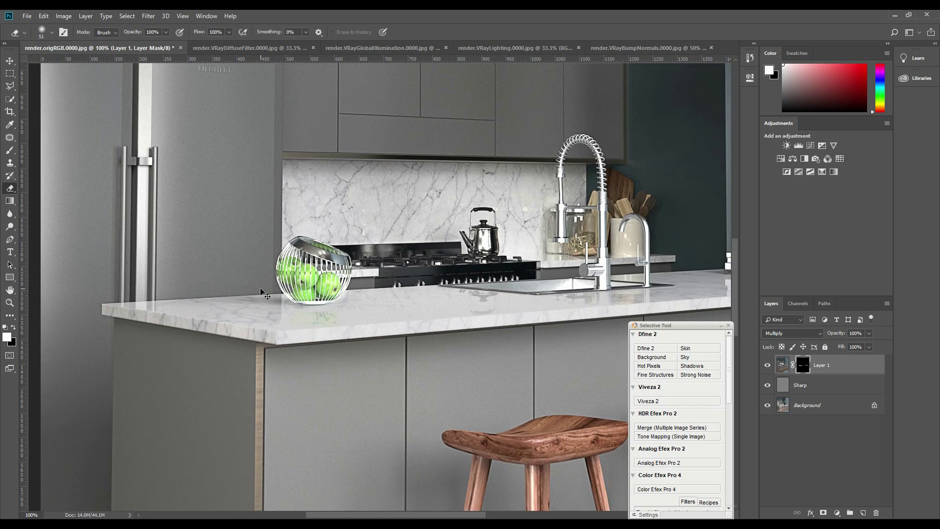
Step: Lower Layer 1's opacity to 45% and feather its layer mask by 1.1 px
left_click_drag(869, 333, 846, 347)
key("ctrl+1")
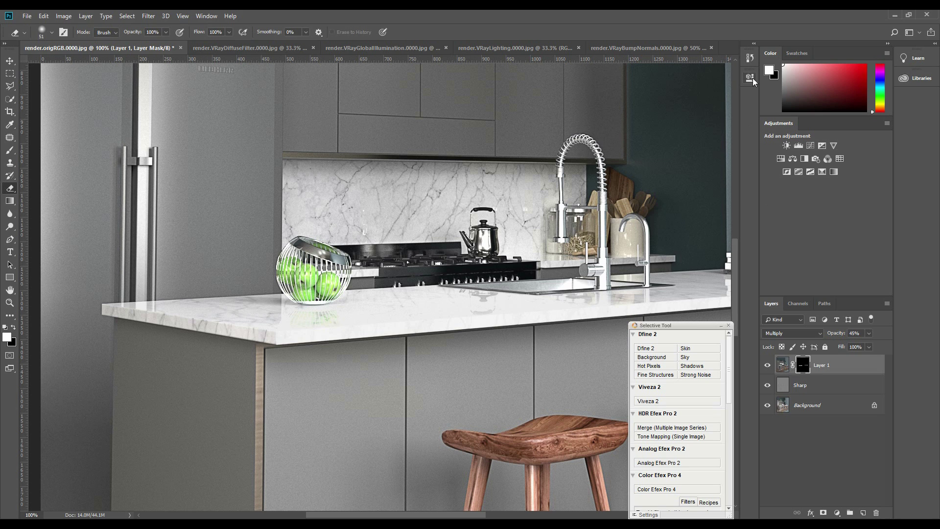
double_click(803, 364)
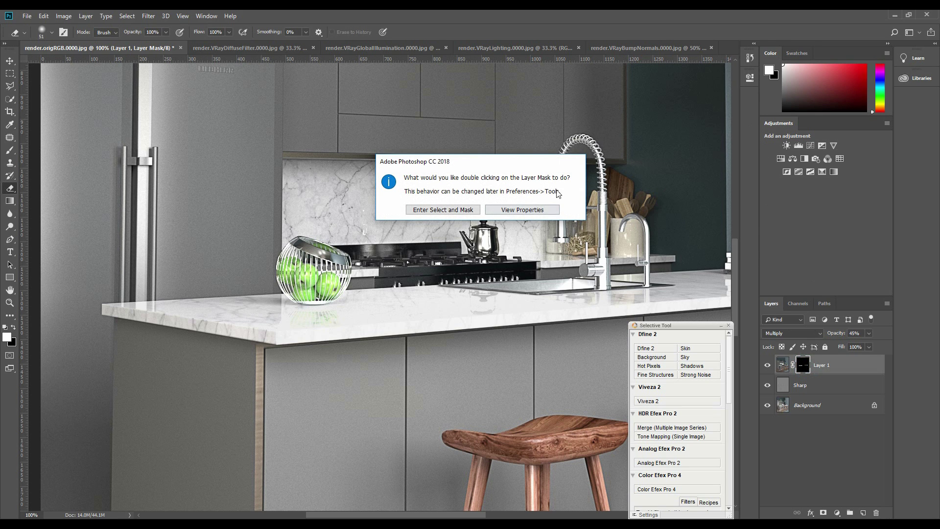
left_click(512, 209)
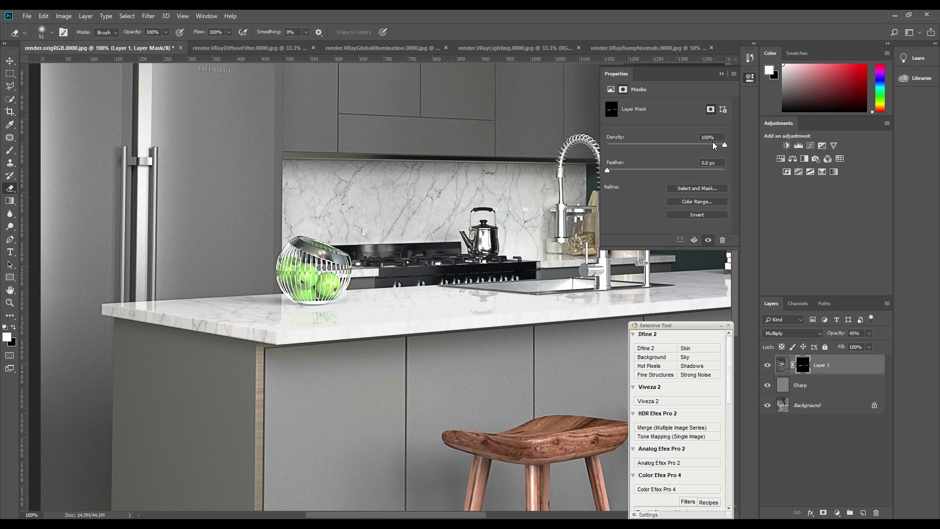
mouse_move(610, 170)
left_mouse_down()
mouse_move(687, 172)
mouse_move(598, 168)
mouse_move(615, 172)
left_mouse_up()
left_click(765, 364)
left_click(765, 363)
left_click(10, 74)
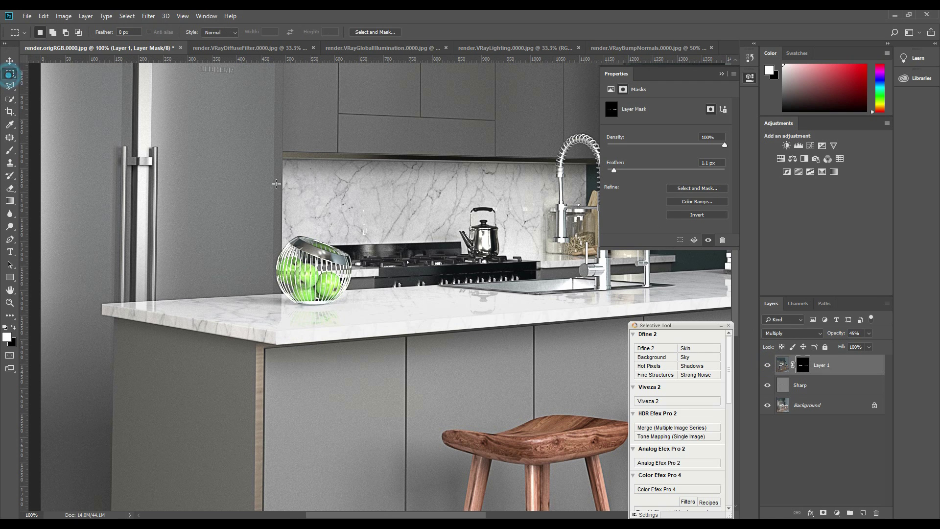
key("ctrl+0")
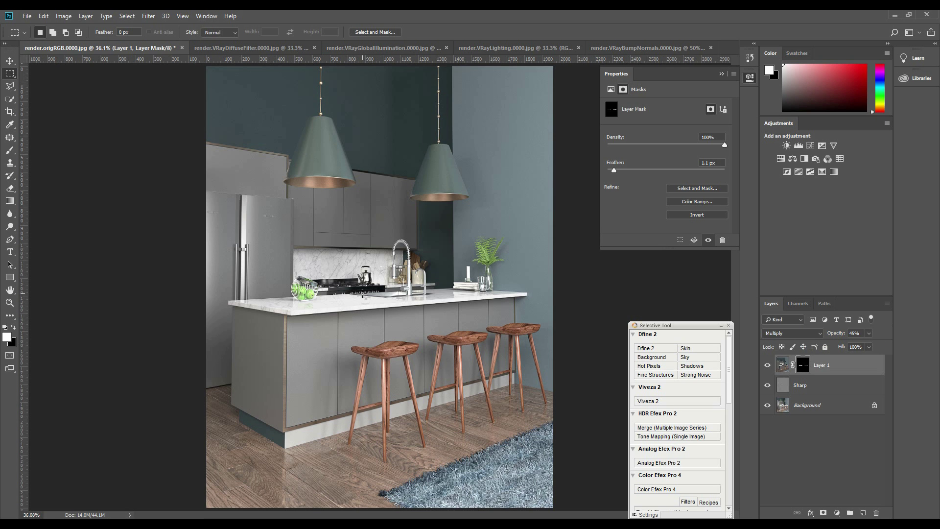
Step: Switch to File Explorer, open render.VRaySpecular.0000.jpg in Photoshop and copy the whole image
key("alt+Tab")
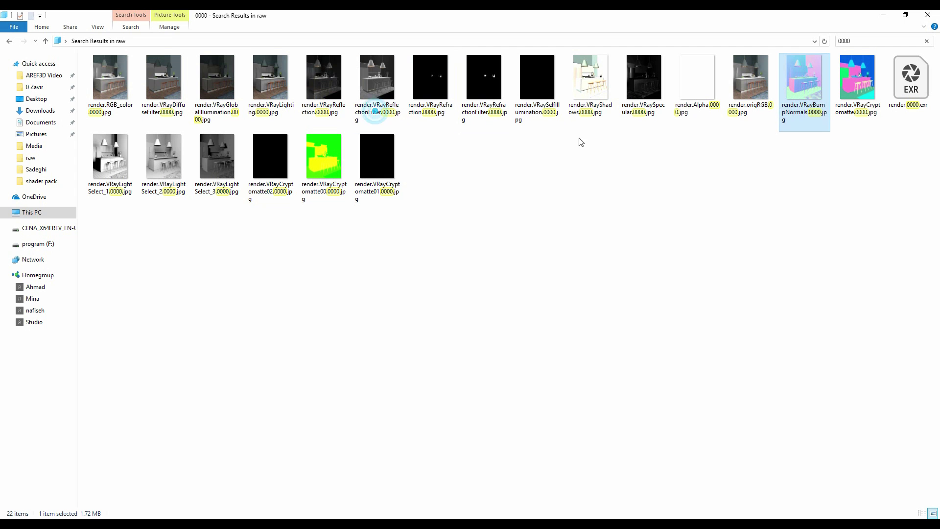
double_click(642, 84)
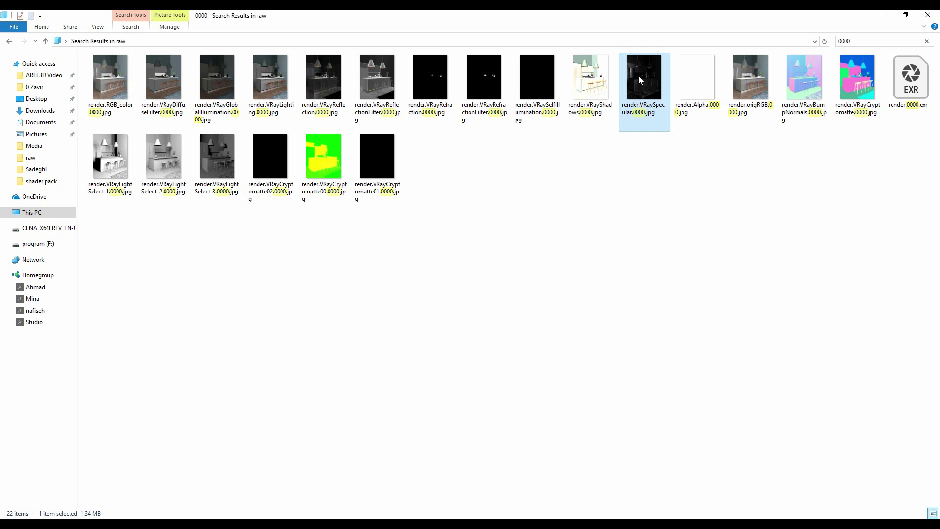
key("ctrl+a")
key("ctrl+Tab")
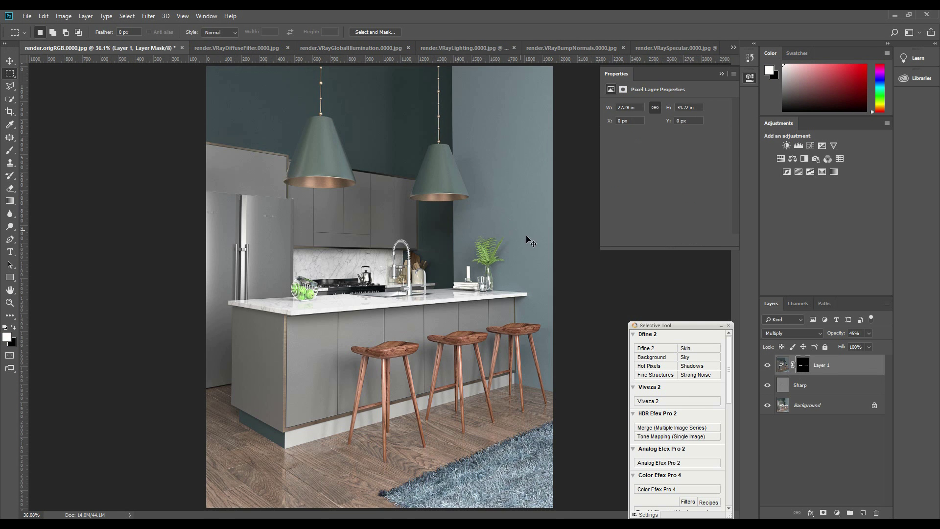
Step: Try the specular pass as a Screen-blended layer above Layer 1, compare the image with and without it, and delete it
key("ctrl+v")
left_click(792, 333)
left_click(778, 173)
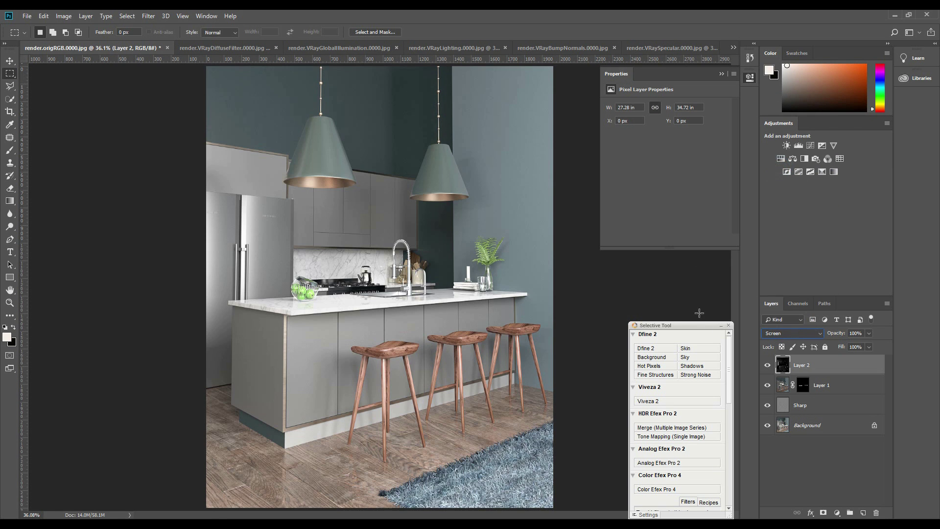
left_click(767, 364)
left_click(767, 364)
left_click(768, 365)
left_click(768, 365)
left_click(767, 364)
left_click(767, 365)
left_click(768, 365)
left_click(767, 366)
key("Delete")
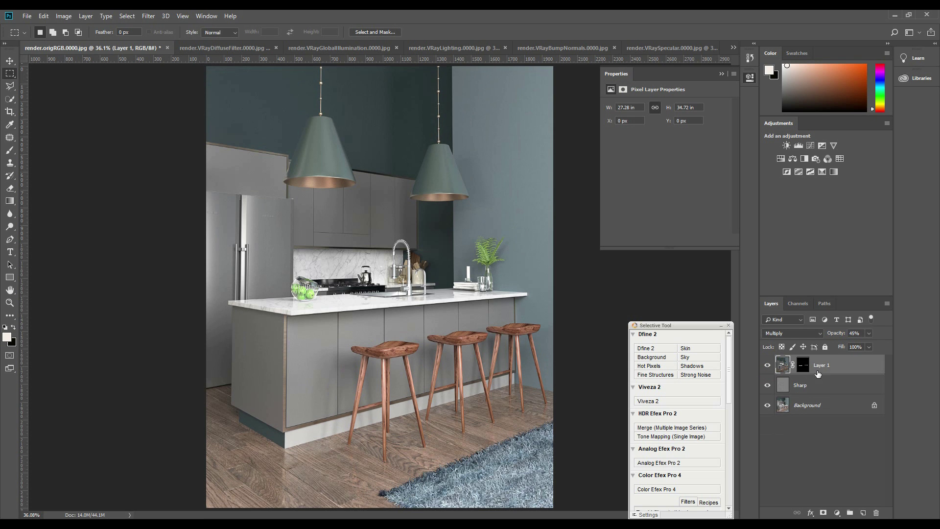
Step: Add a Brightness/Contrast adjustment layer above Layer 1 and paste the specular pass into its mask
left_click(787, 146)
left_click(798, 303)
left_click(765, 399)
key("ctrl+v")
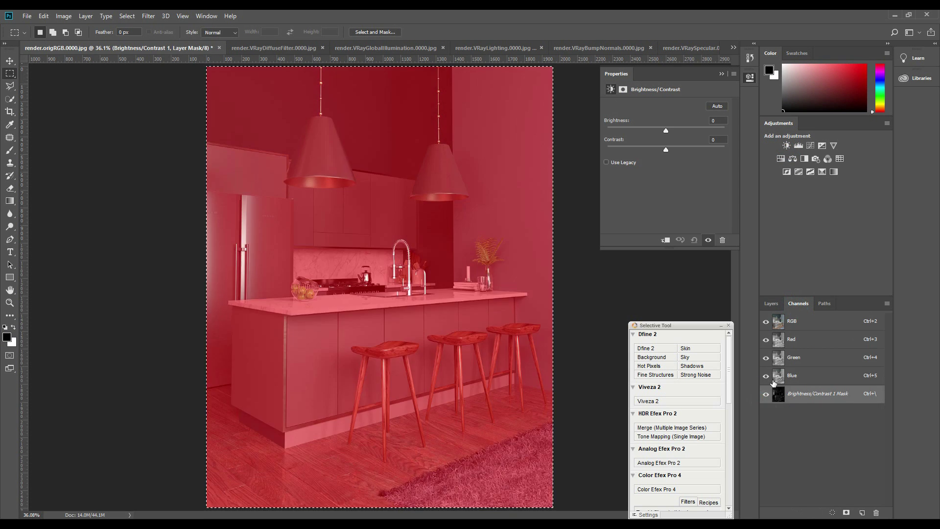
left_click(769, 306)
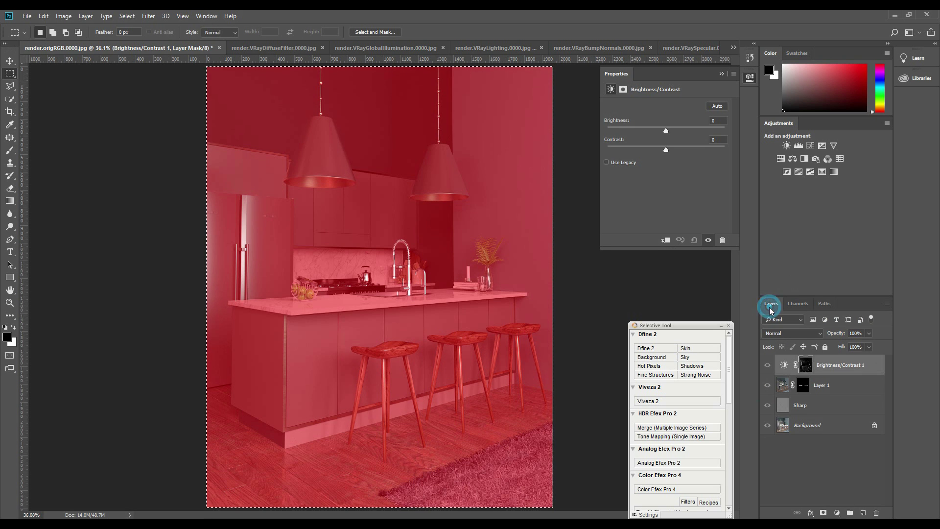
Step: Set the Brightness/Contrast layer's blend mode to Screen and clear the selection
left_click(783, 365)
left_click(774, 332)
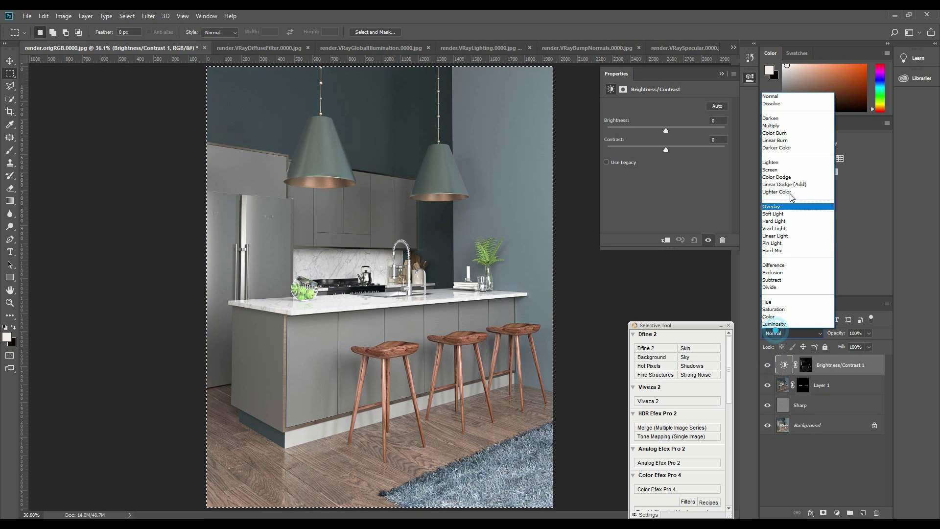
left_click(774, 169)
left_click(768, 365)
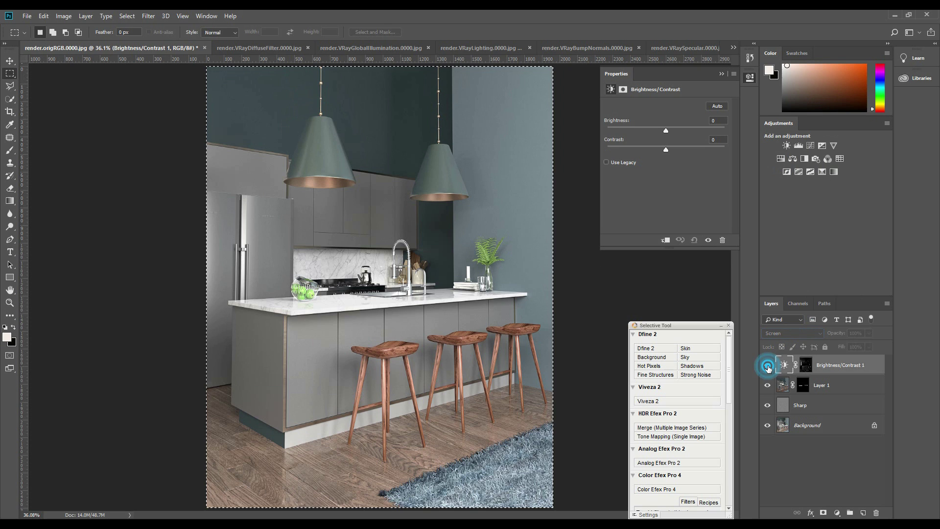
left_click(768, 365)
left_click(386, 288)
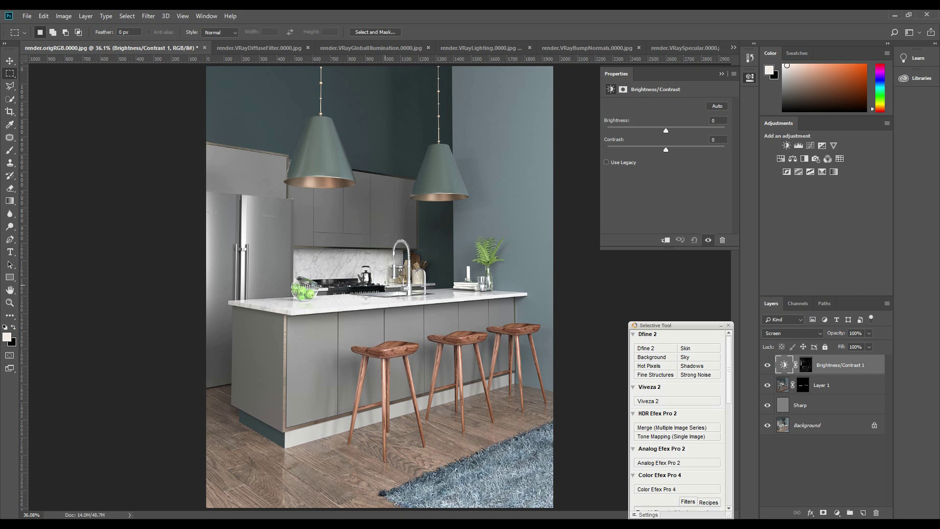
Step: Switch to File Explorer and open the VRayReflection and VRayReflectionFilter images in Photoshop
key("alt+Tab")
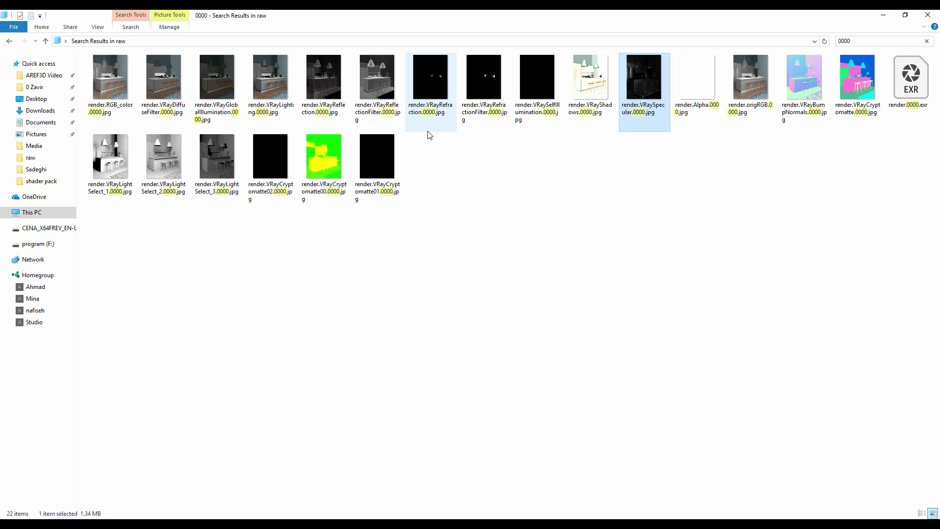
left_click(327, 87)
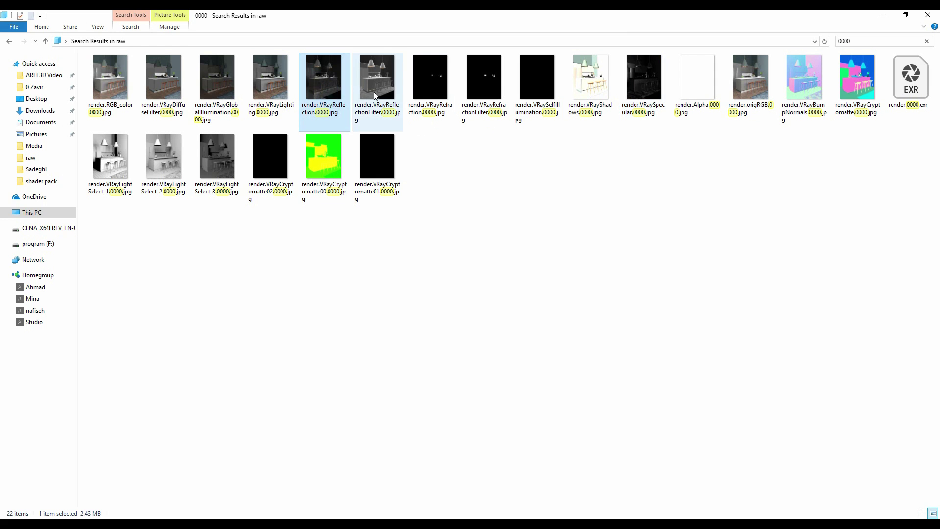
left_click(375, 84, "ctrl")
left_click_drag(377, 87, 459, 14)
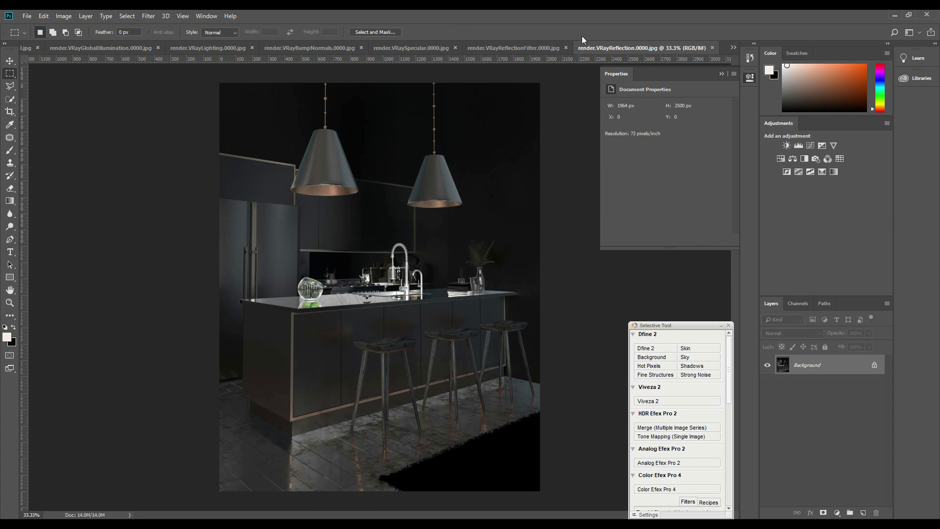
Step: Close the VRaySpecular, VRayGlobalIllumination and VRayDiffuseFilter documents
left_click(455, 48)
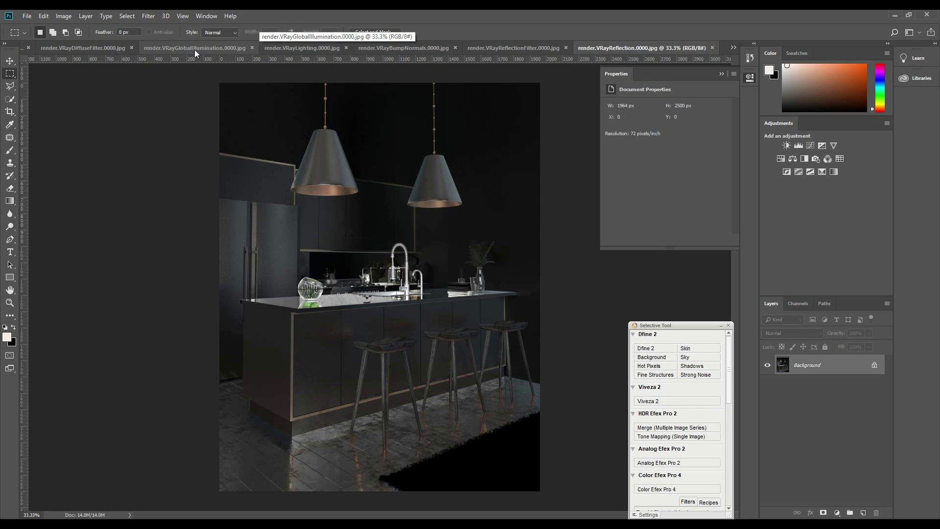
left_click(176, 48)
left_click(375, 47)
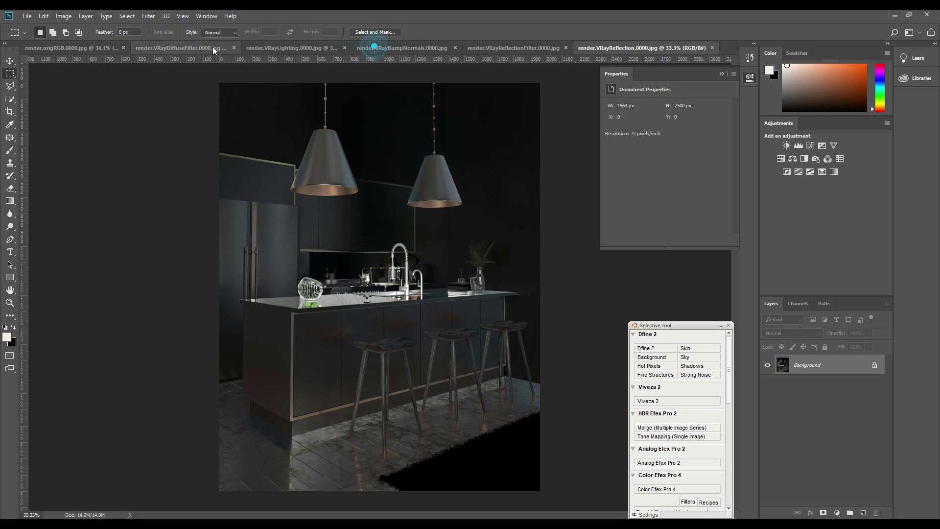
left_click(213, 47)
left_click(273, 48)
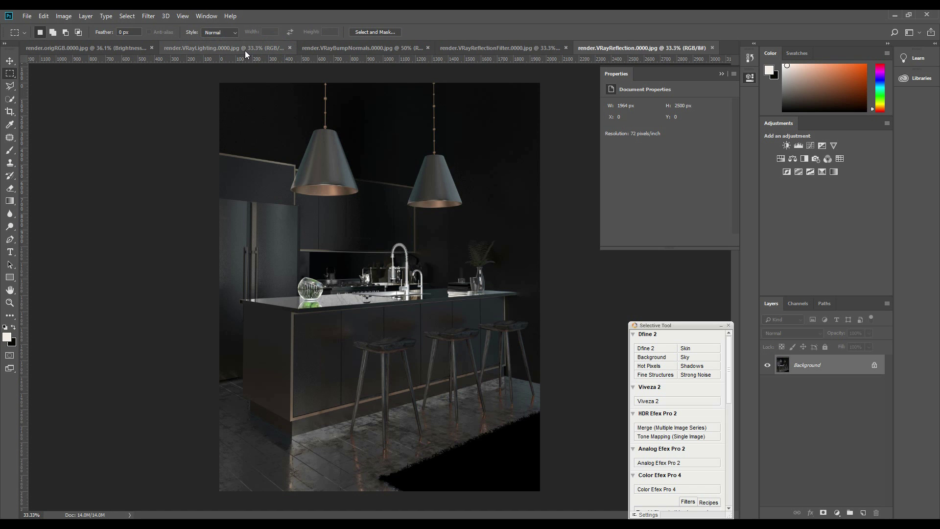
Step: Copy the whole VRayReflection image and paste it into the origRGB document as a new top layer
left_click(497, 49)
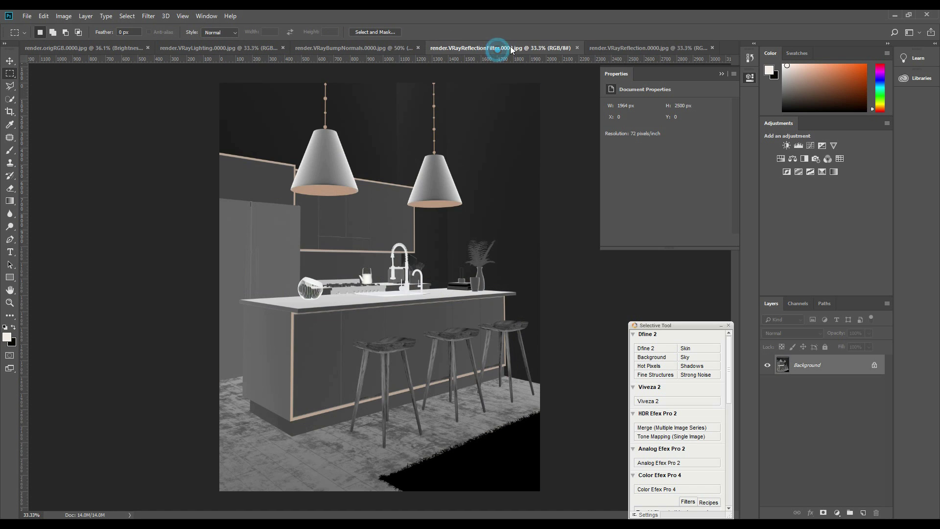
left_click(606, 48)
key("ctrl+a")
key("ctrl+c")
key("ctrl+Tab")
key("ctrl+v")
Step: Copy the VRayReflectionFilter image, add a layer mask to Layer 2 and paste the copied pass into that mask
key("ctrl+shift+Tab")
key("ctrl+shift+Tab")
key("ctrl+Tab")
key("ctrl+Tab")
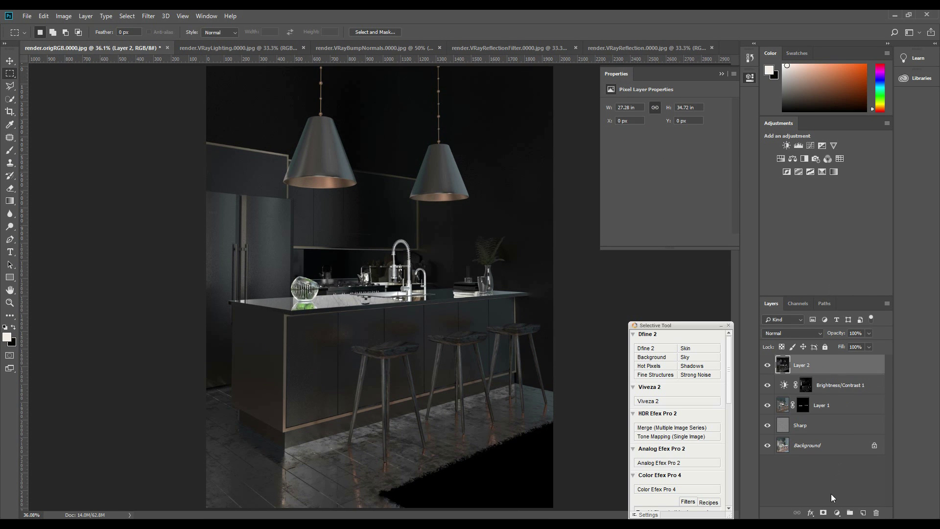
left_click(823, 512)
left_click(798, 303)
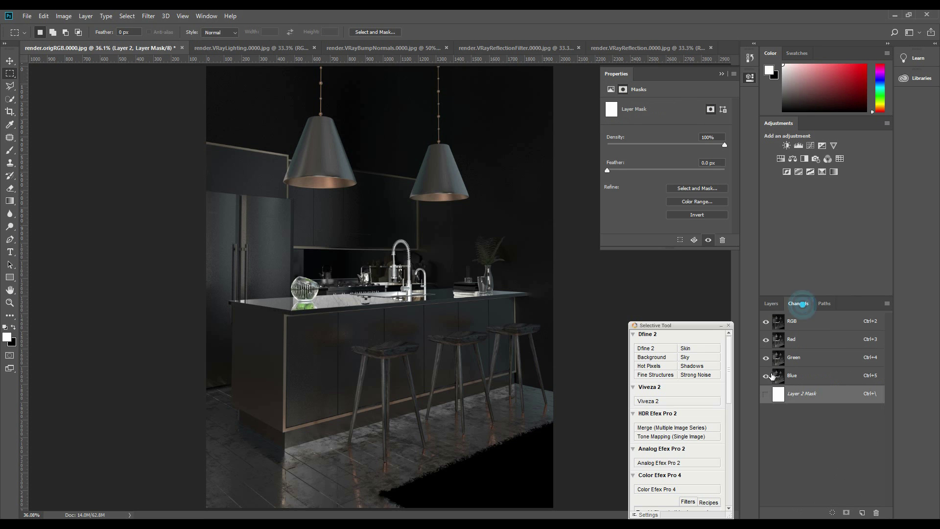
left_click(766, 394)
key("ctrl+v")
left_click(771, 304)
left_click(781, 366)
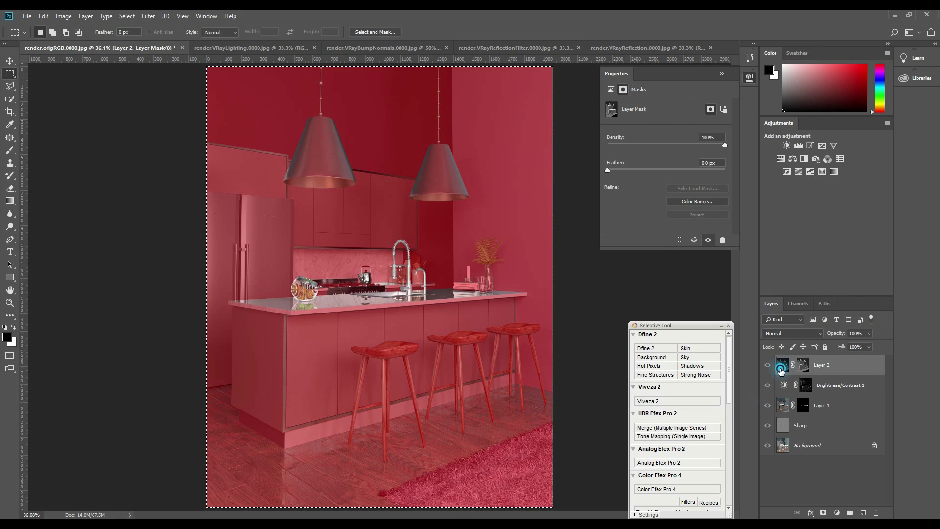
Step: Clear the selection and compare the image with and without the masked reflection layer
left_click(766, 366)
left_click(767, 365)
left_click(767, 365)
left_click(766, 366)
left_click(767, 365)
left_click(437, 303)
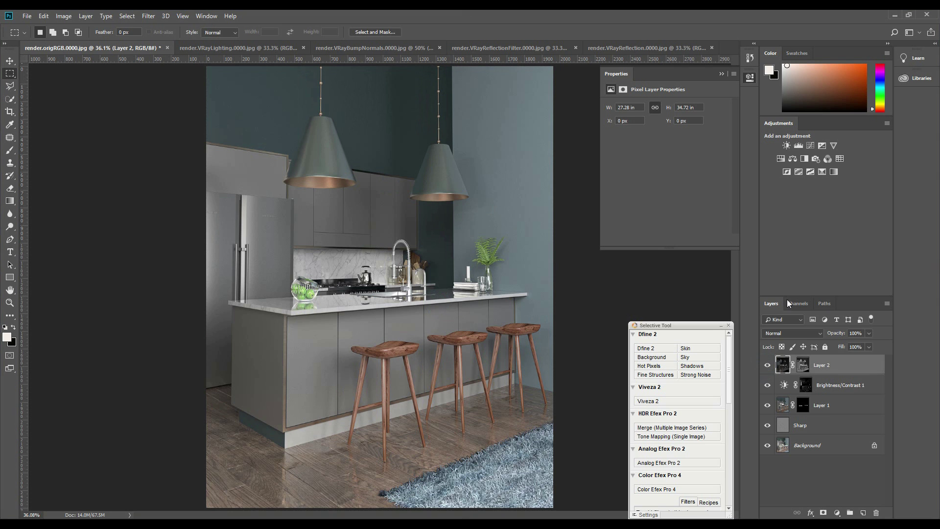
left_click(767, 365)
left_click(768, 365)
left_click(768, 365)
Step: Set Layer 2's blend mode to Soft Light and compare the image with and without it
left_click(768, 366)
left_click(791, 333)
left_click(784, 215)
left_click(767, 365)
Step: Try the Multiply blend mode on Layer 2 and compare the image with and without the layer
left_click(767, 366)
left_click(768, 365)
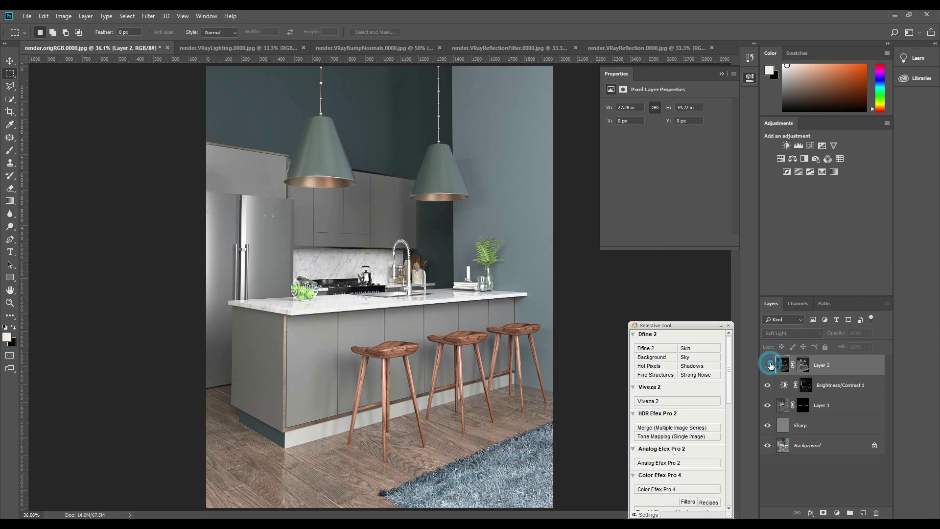
left_click(768, 365)
left_click(786, 333)
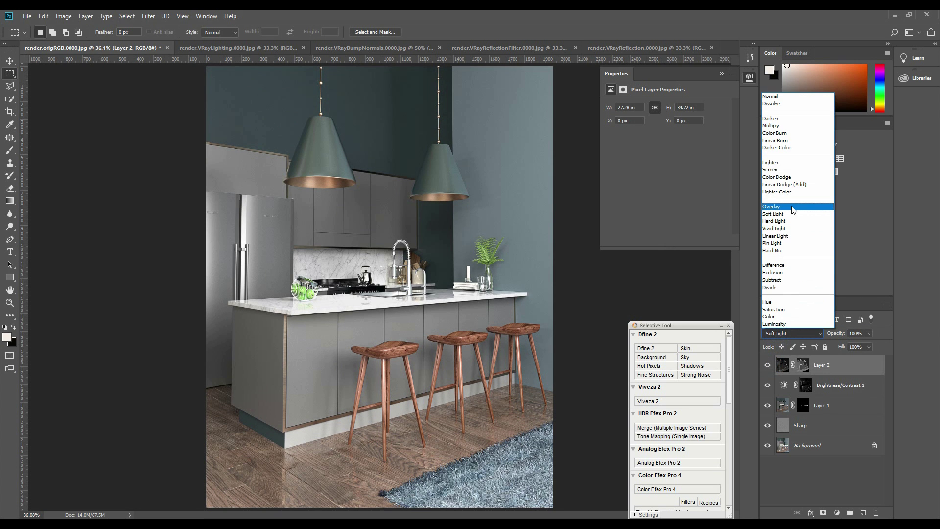
left_click(792, 125)
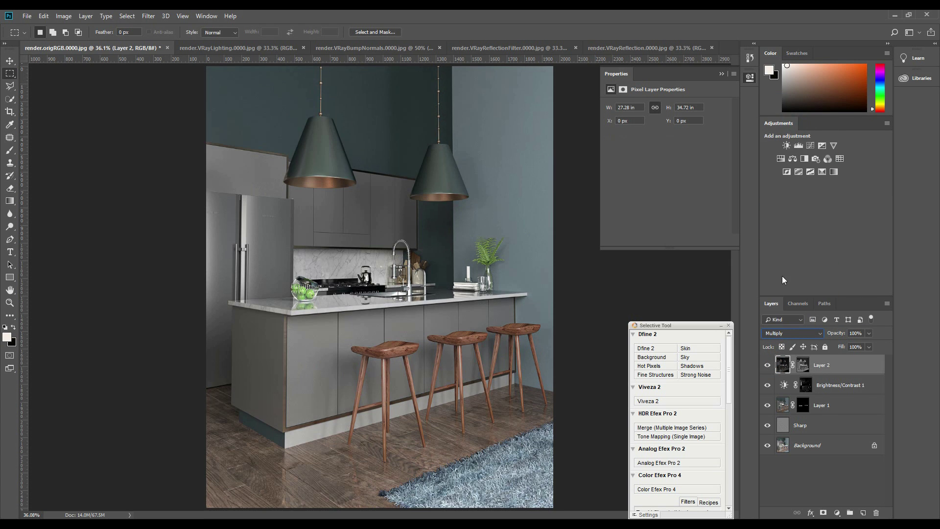
left_click(768, 366)
left_click(769, 366)
Step: Try the Hard Light blend mode on Layer 2 and check its effect
left_click(786, 333)
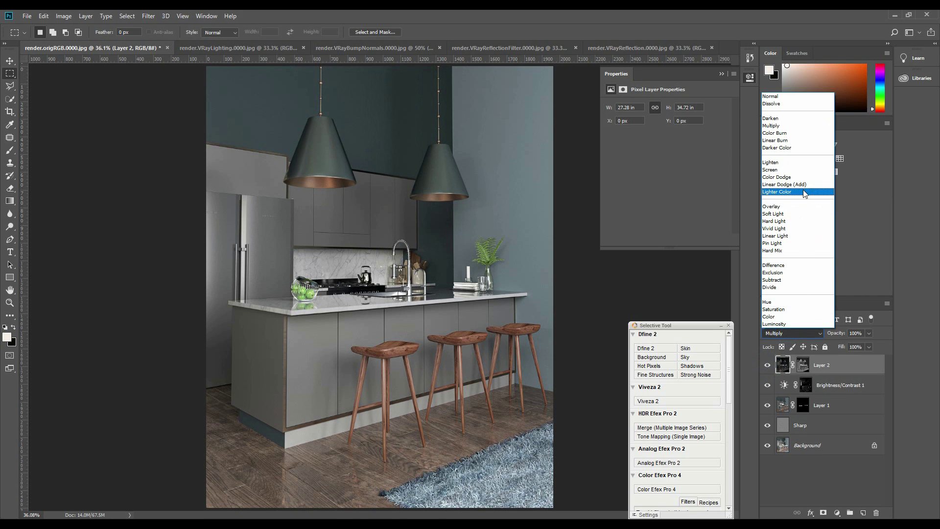
left_click(787, 222)
left_click(768, 367)
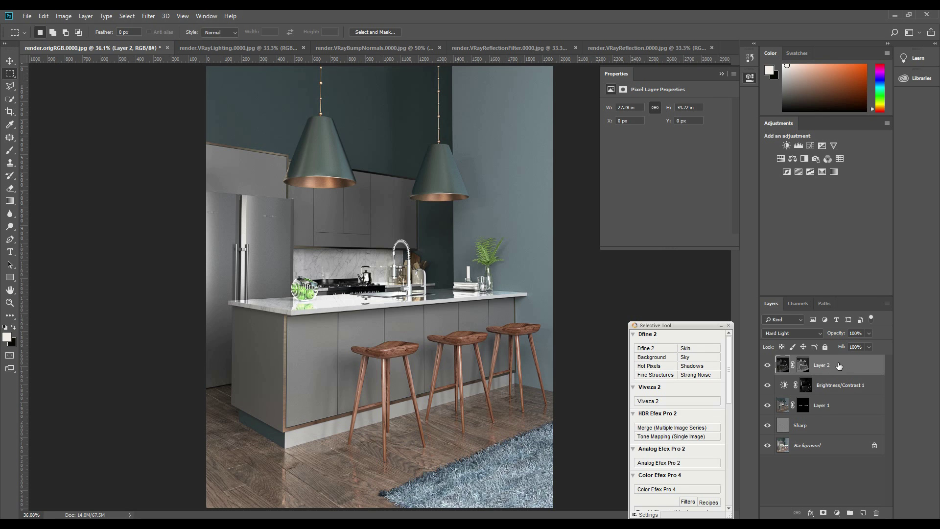
Step: Move Layer 2 below Layer 1 in the stack and compare the image with and without Layer 1
left_click_drag(832, 372, 827, 411)
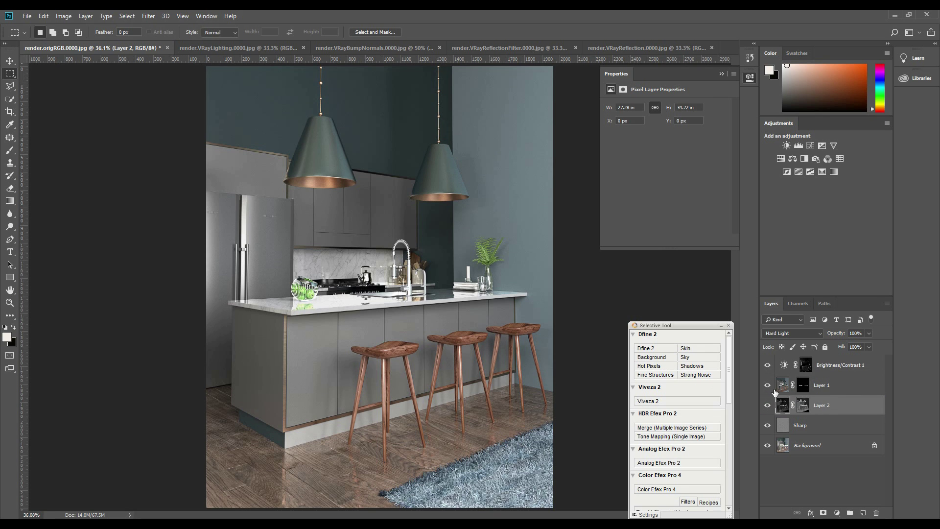
left_click(832, 384)
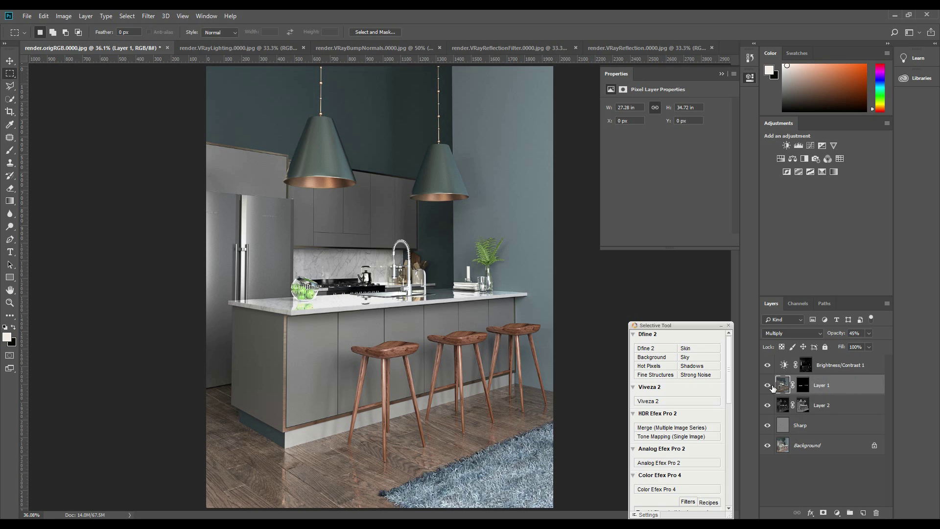
left_click(767, 386)
left_click(768, 385)
left_click(768, 385)
left_click(767, 386)
Step: Move Layer 2 back to the top of the stack and compare the image with and without it
left_click(851, 403)
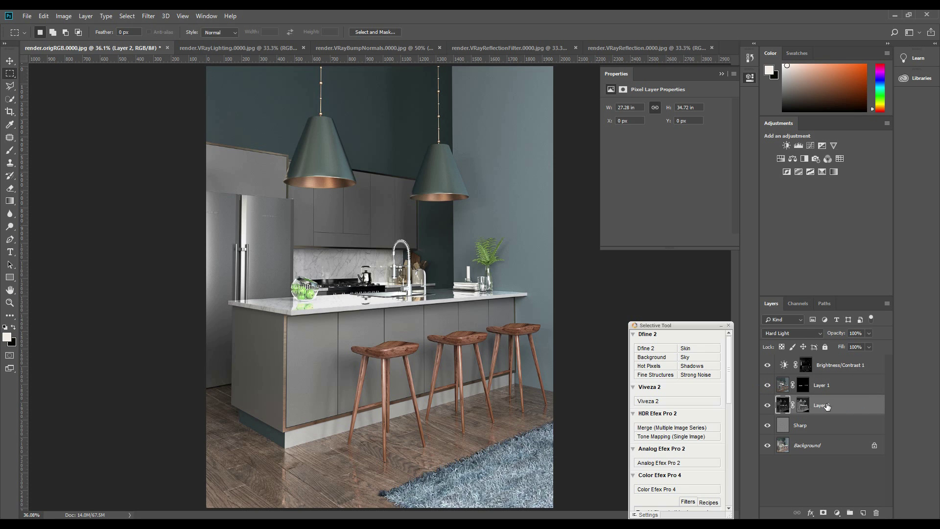
left_click_drag(827, 406, 825, 375)
left_click(767, 365)
left_click(767, 366)
Step: Cycle Layer 2 through Overlay and Hard Light, settle on the Soft Light blend mode and compare with the layer hidden
left_click(818, 335)
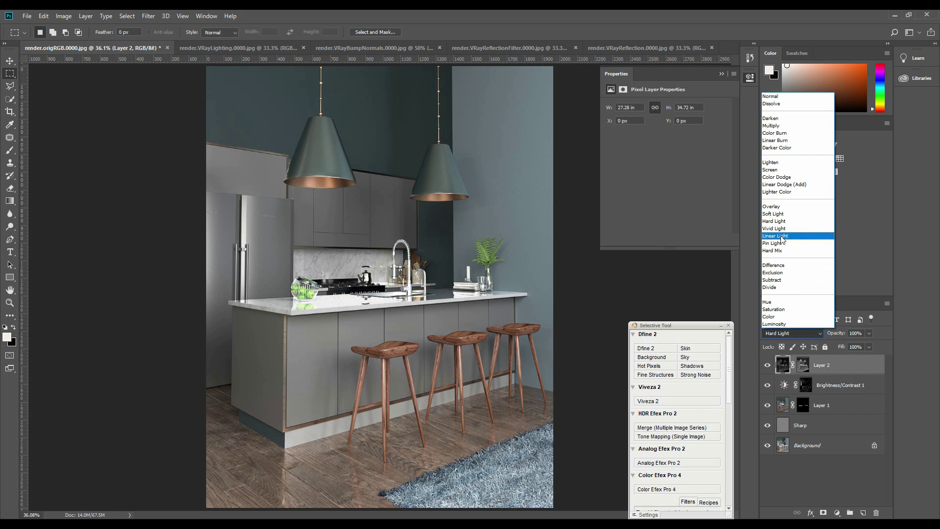
left_click(803, 210)
scroll(796, 334, "up", 1)
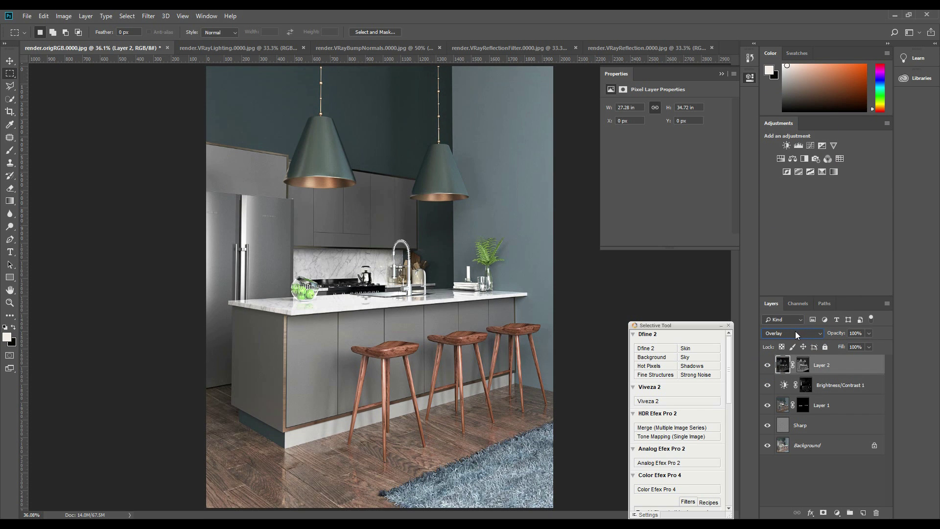
scroll(795, 333, "up", 1)
scroll(795, 331, "down", 1)
scroll(795, 331, "up", 1)
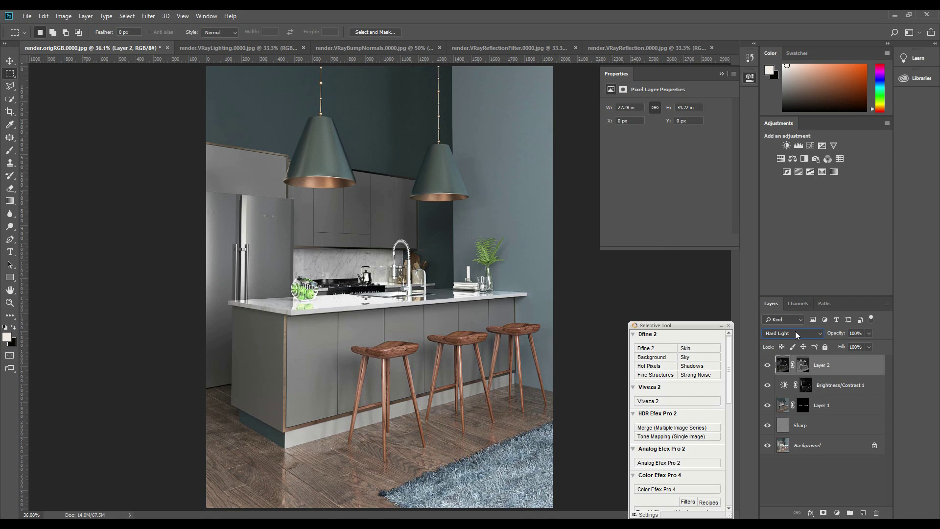
scroll(795, 331, "down", 1)
scroll(795, 331, "up", 1)
scroll(795, 331, "down", 1)
left_click(768, 366)
left_click(768, 365)
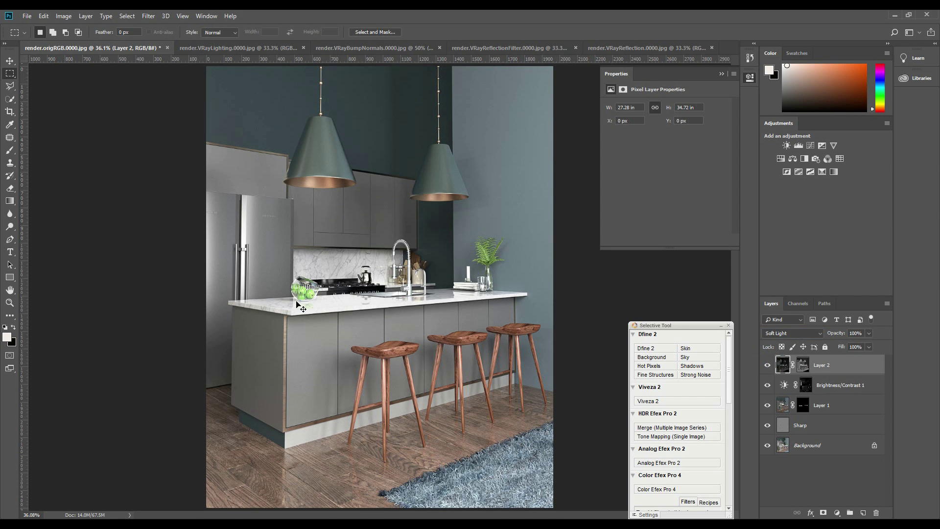
Step: Try erasing part of Layer 2's reflection along the countertop, undo the stroke and activate the layer's mask
key("ctrl+plus")
key("ctrl+plus")
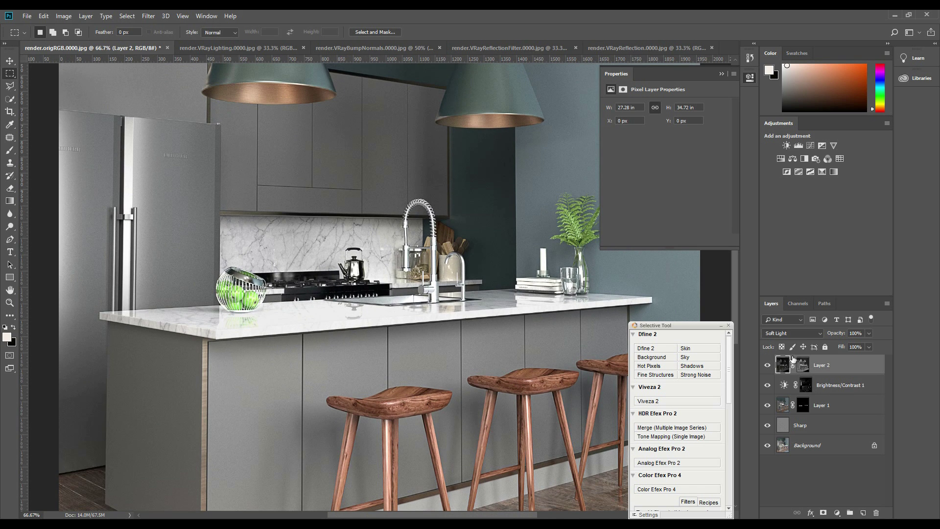
left_click(9, 188)
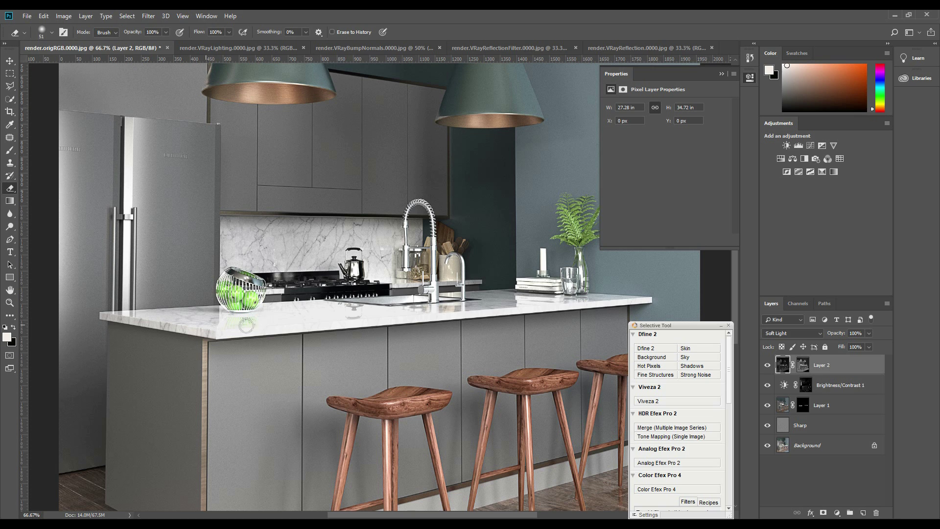
left_click_drag(567, 334, 495, 316)
key("ctrl+z")
left_click(807, 370)
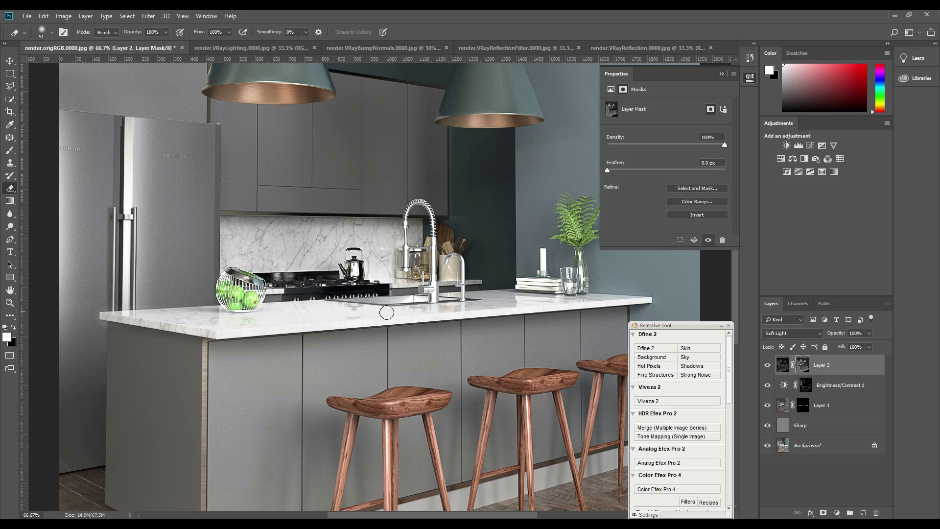
key("ctrl+0")
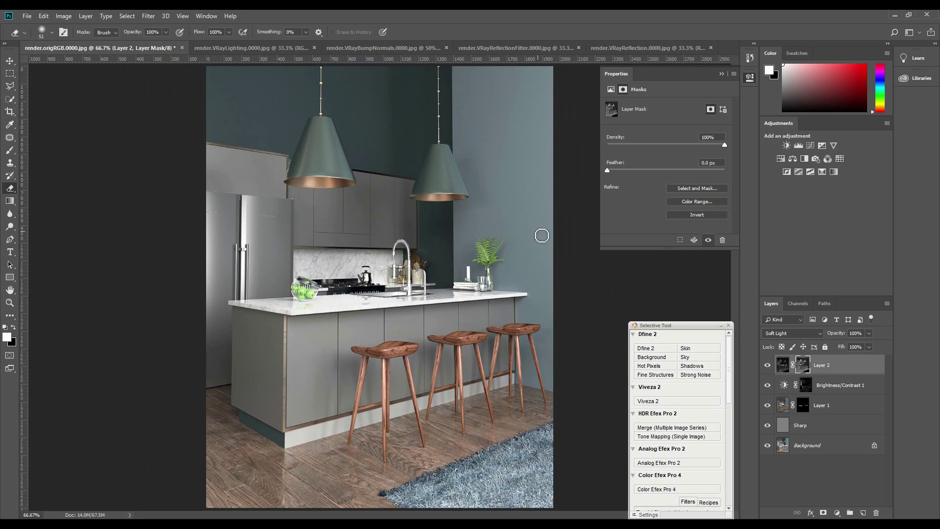
left_click(10, 73)
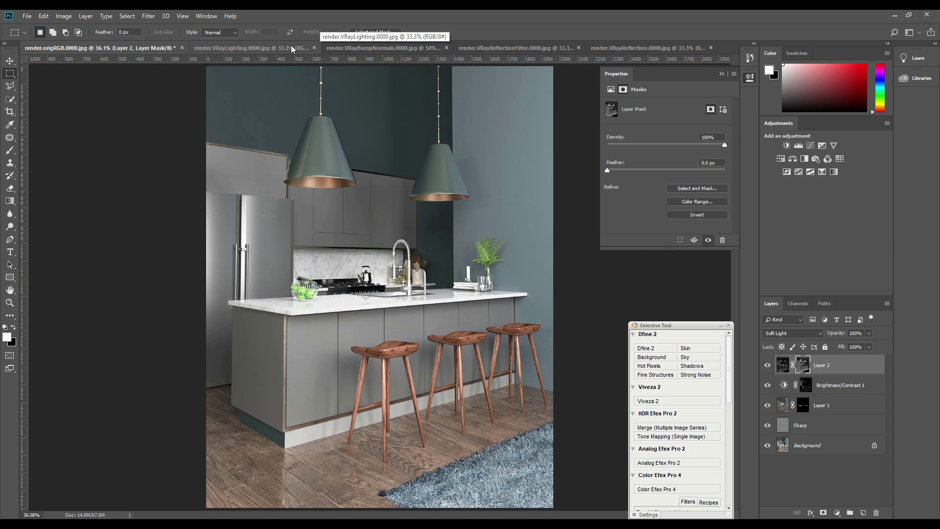
Step: Copy the whole VRayLighting image and paste it into the origRGB document as a new top layer
left_click(271, 46)
left_click(129, 44)
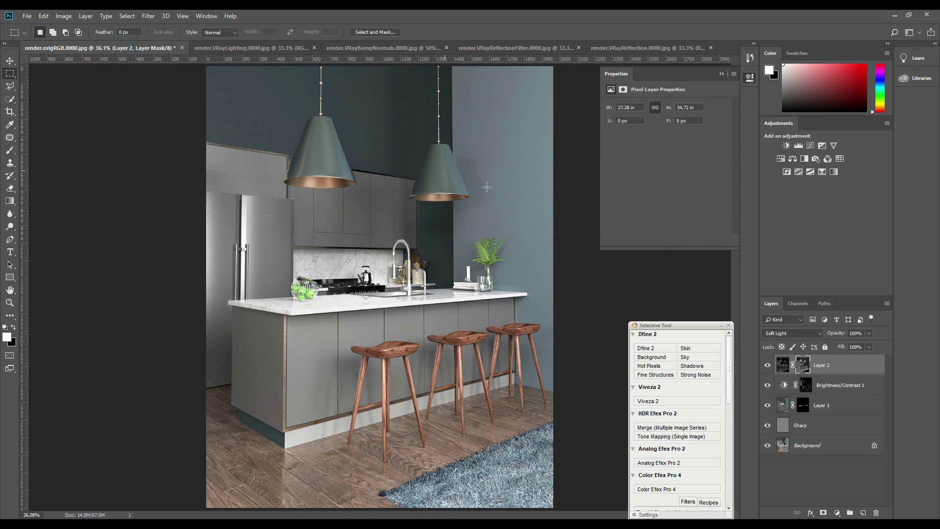
key("ctrl+v")
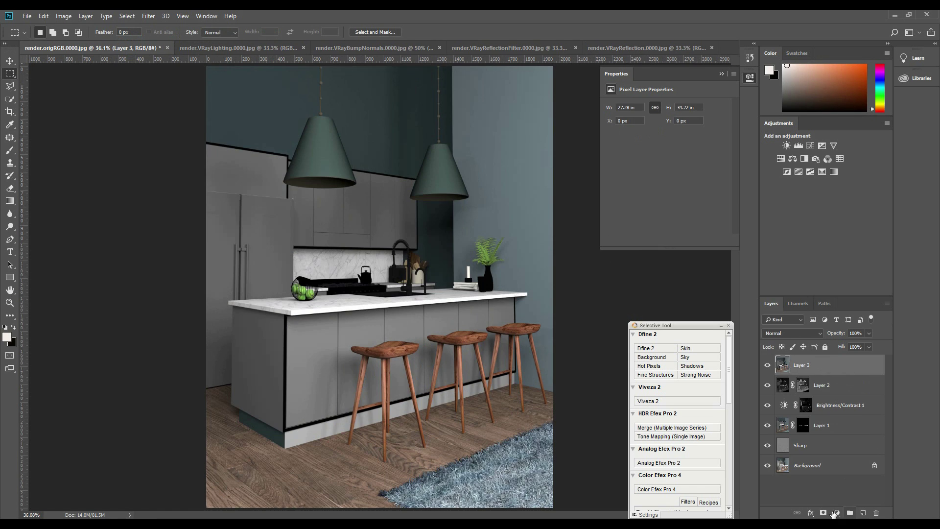
Step: Add a layer mask to Layer 3 and paste the copied lighting pass into that mask
left_click(823, 512)
left_click(798, 303)
left_click(766, 393)
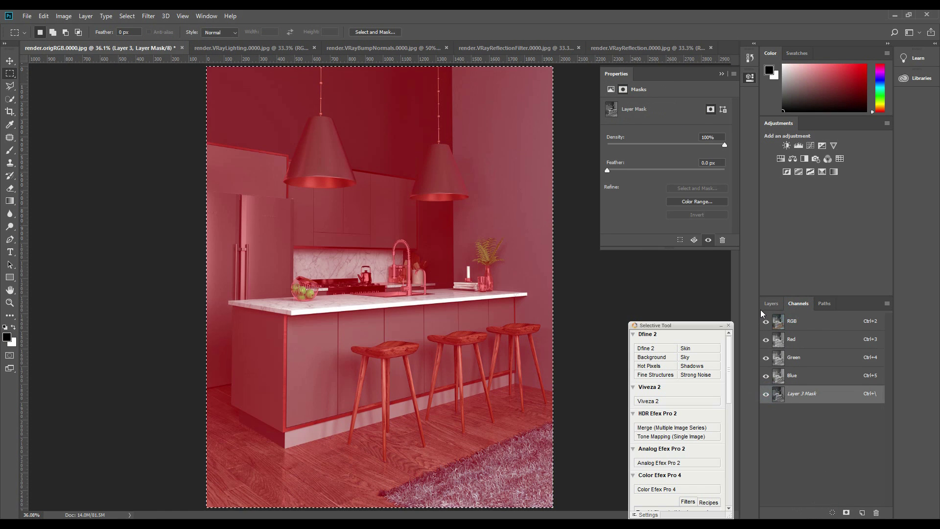
left_click(771, 303)
Step: Set Layer 3's blend mode to Screen and clear the selection
left_click(783, 365)
left_click(784, 333)
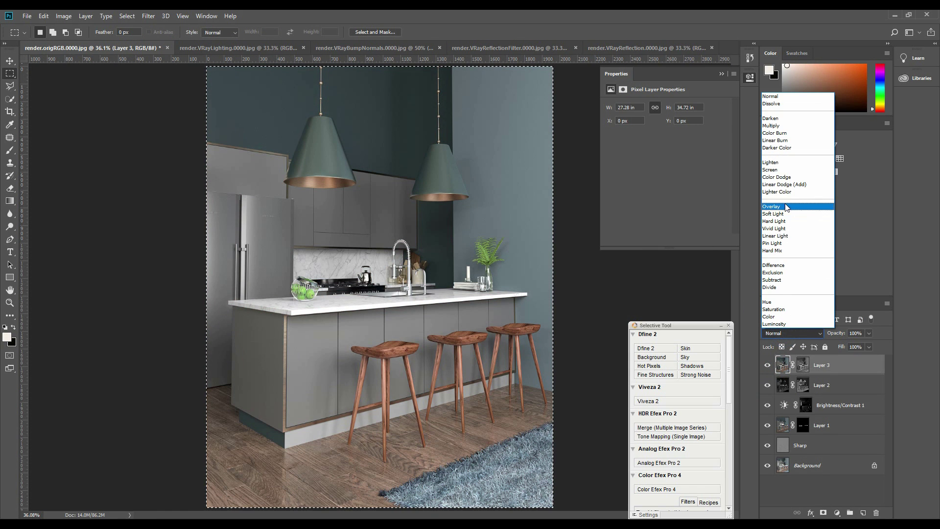
left_click(788, 171)
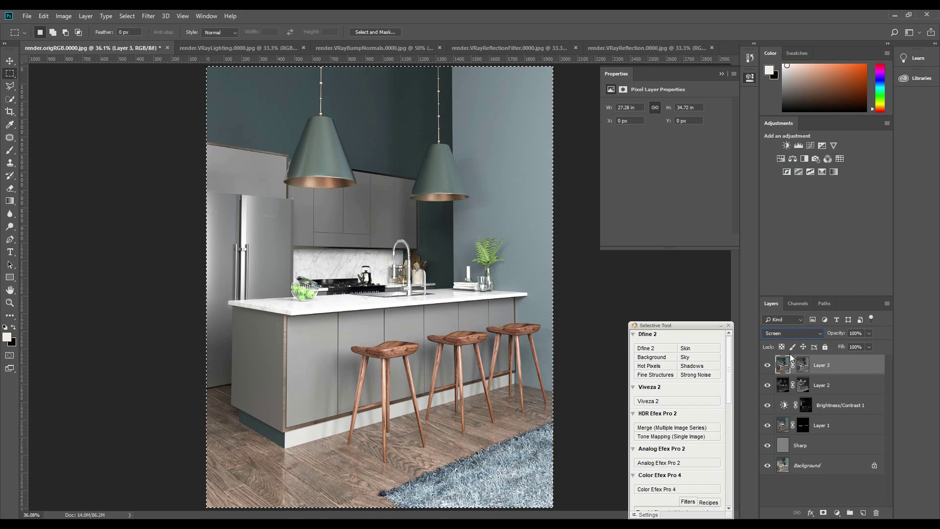
left_click(441, 234)
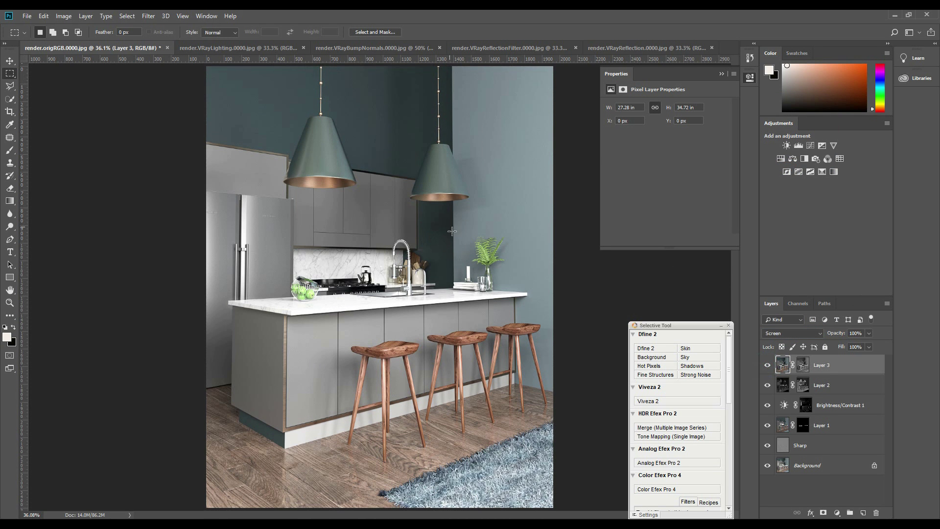
Step: Open render.VRayShadows.0000.jpg, copy the whole image and return to the origRGB document
key("alt+Tab")
key("Tab")
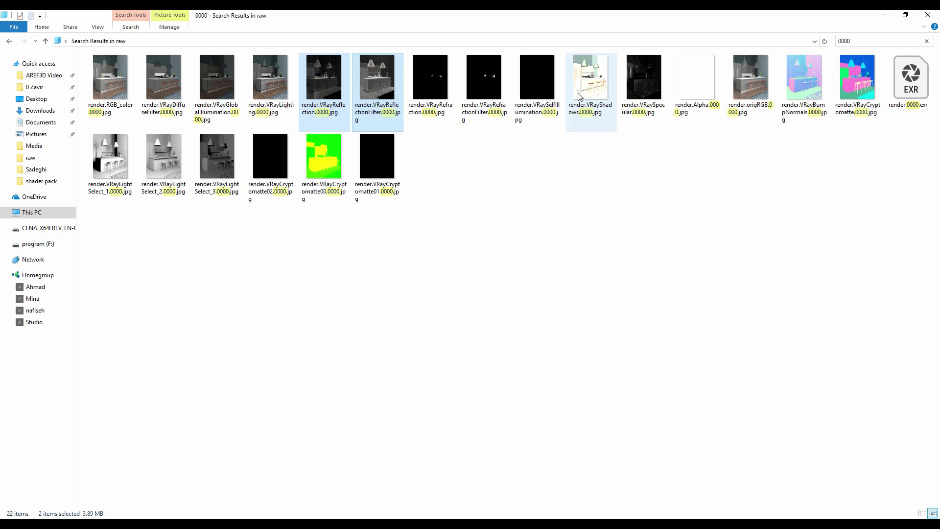
left_click(601, 83)
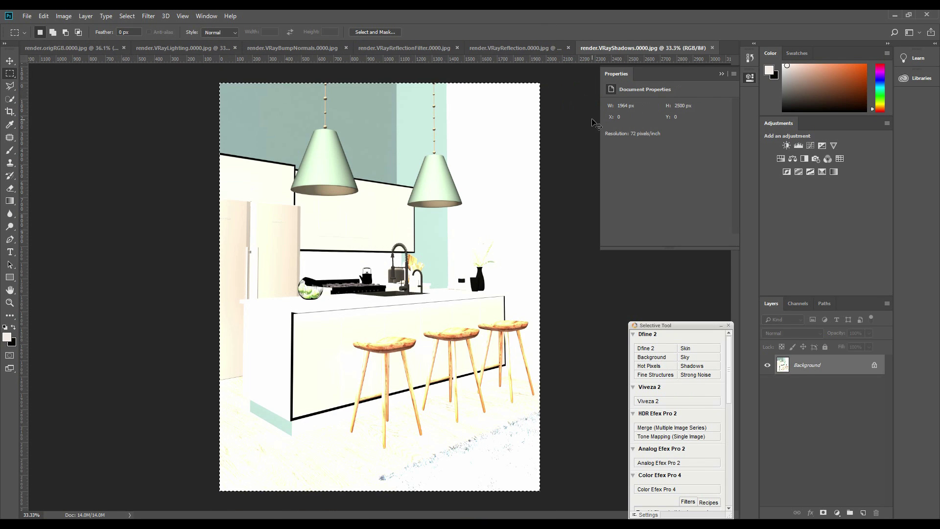
key("ctrl+Tab")
Step: Add a Brightness/Contrast adjustment layer on top and paste the copied shadows pass into its mask
left_click(786, 145)
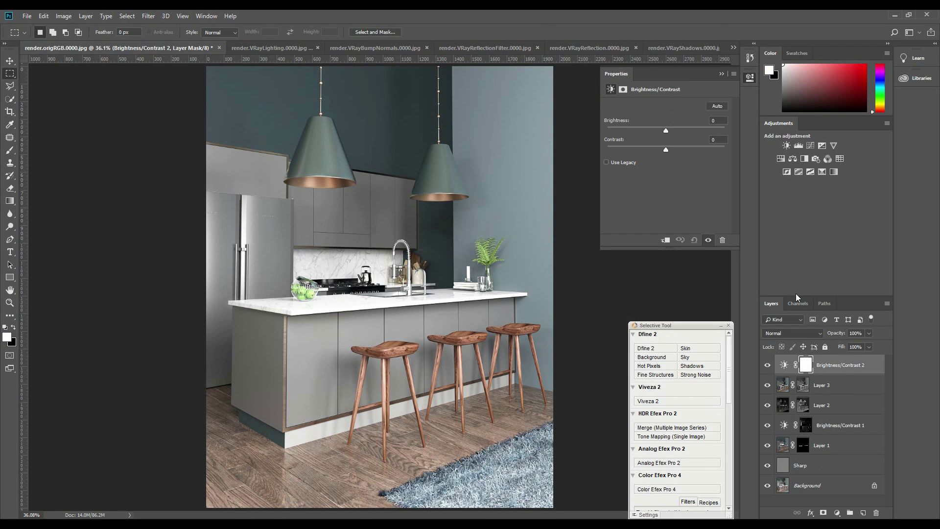
left_click(790, 304)
left_click(766, 393)
left_click(770, 303)
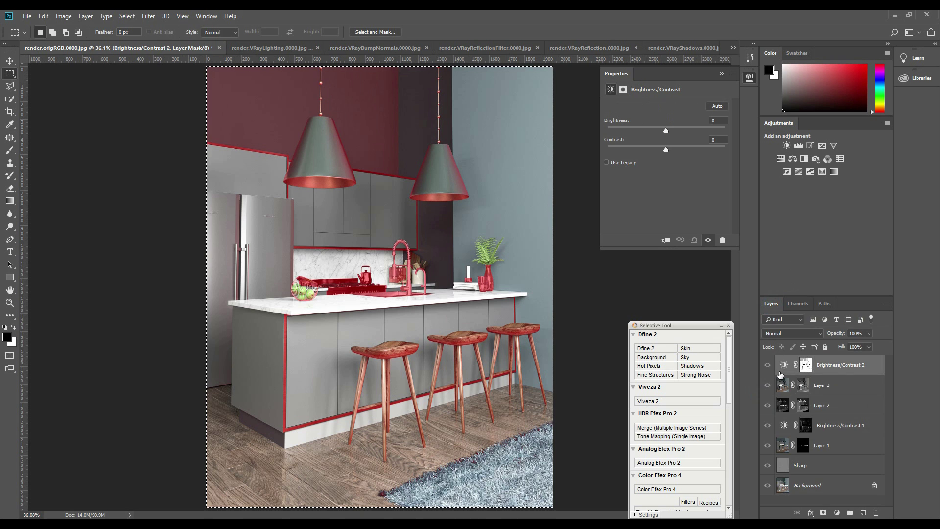
Step: Set the new Brightness/Contrast layer's blend mode to Multiply and clear the selection
left_click(784, 364)
left_click(792, 333)
left_click(793, 126)
left_click(440, 235)
Step: Lower the opacity of the Brightness/Contrast 2 layer to 26%
left_click(869, 333)
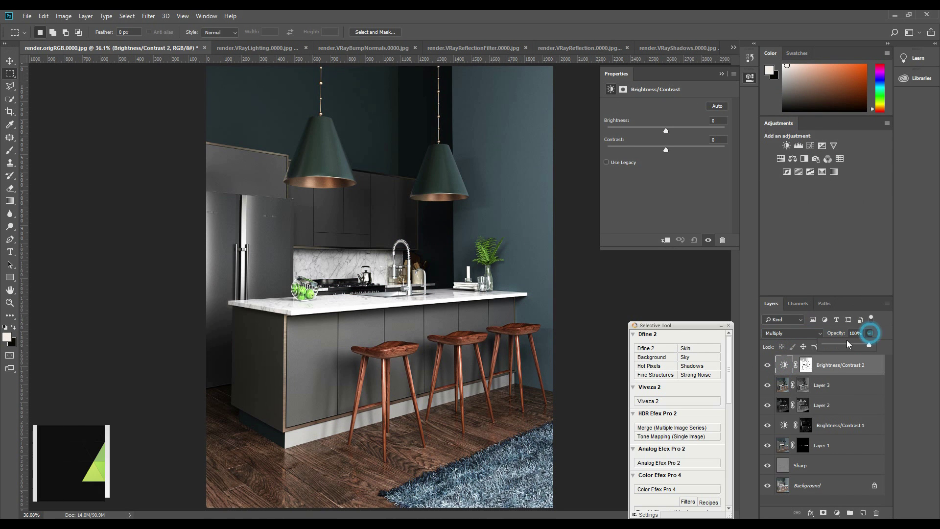
left_click(830, 344)
left_click_drag(830, 344, 836, 345)
Step: Compare the image with and without the Brightness/Contrast 2 layer and Layer 3, leaving both visible
left_click(768, 364)
left_click(768, 365)
left_click(768, 365)
left_click(768, 365)
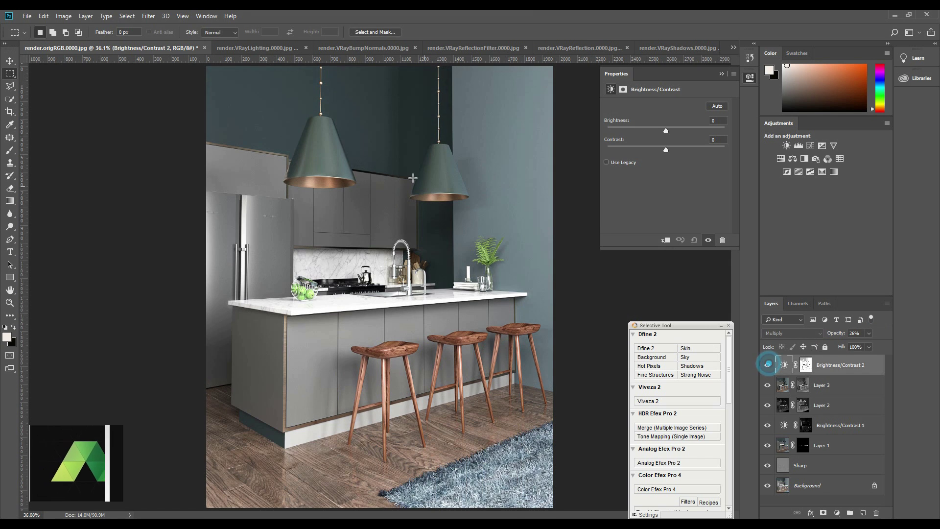
left_click(768, 365)
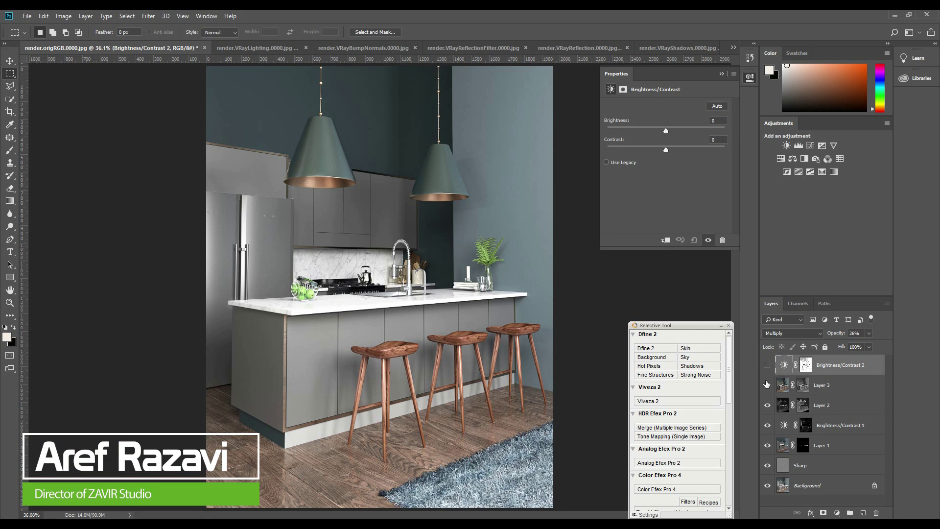
left_click(767, 384)
left_click(767, 385)
left_click(767, 365)
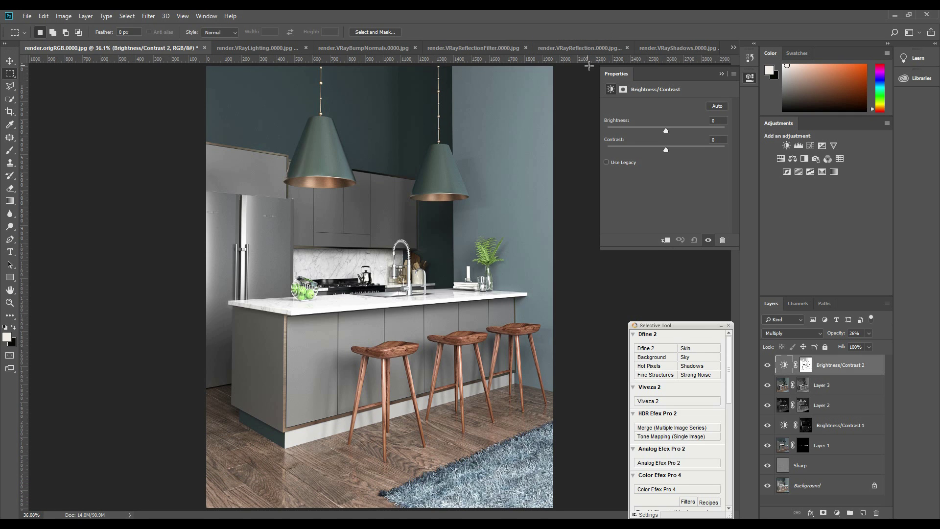
Step: Switch to File Explorer, preview render.VRayLightSelect_1.0000.jpg in the image viewer and close the preview
key("alt+Tab")
left_click(281, 116)
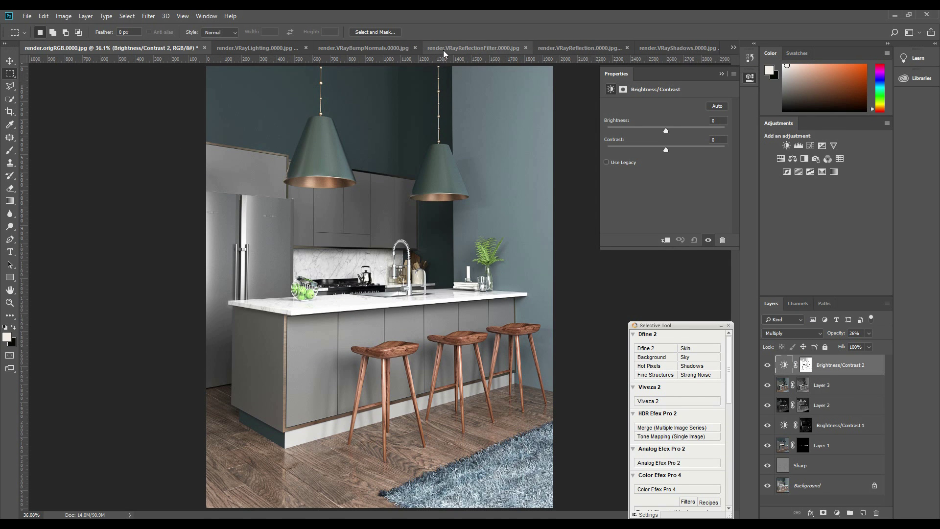
key("alt+Tab")
left_click(405, 94)
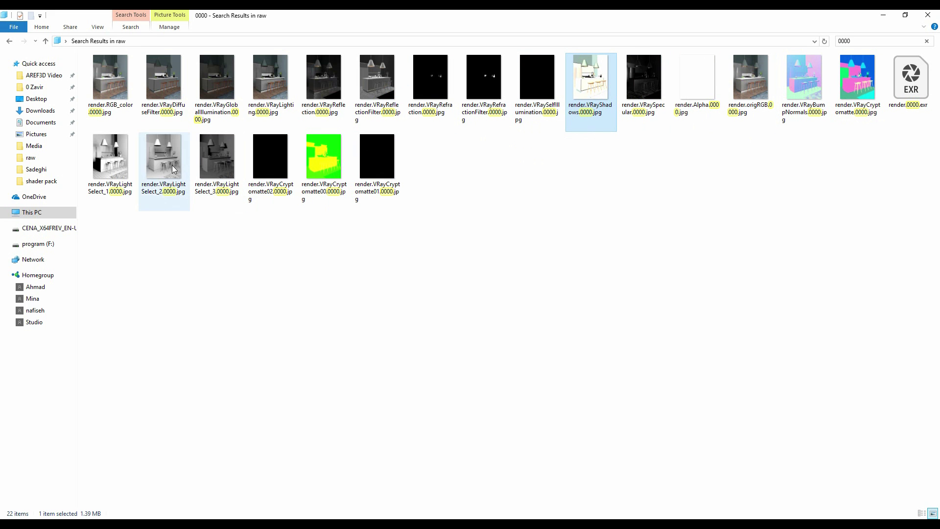
double_click(99, 155)
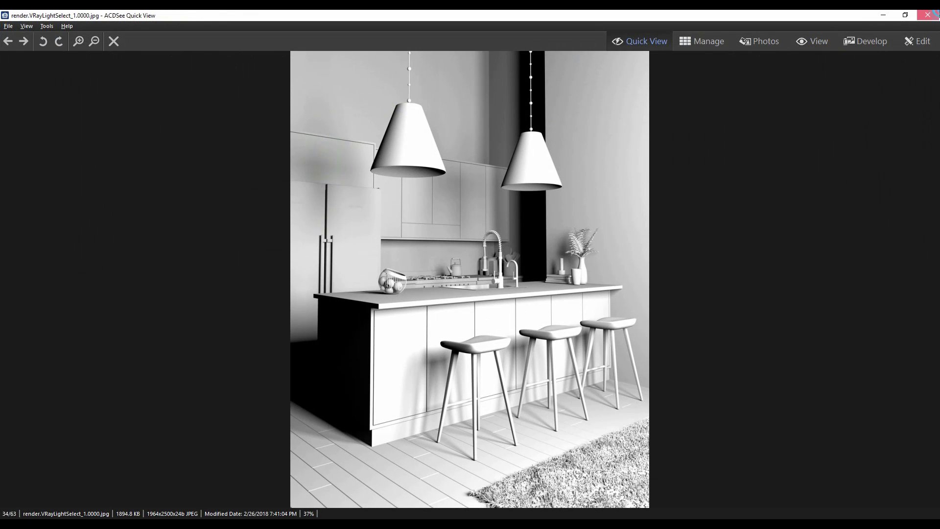
left_click(928, 15)
Step: Open the VRayLightSelect_1, VRayLightSelect_2 and VRayLightSelect_3 images in Photoshop and return to the origRGB document
left_click_drag(230, 240, 585, 13)
key("alt+Tab")
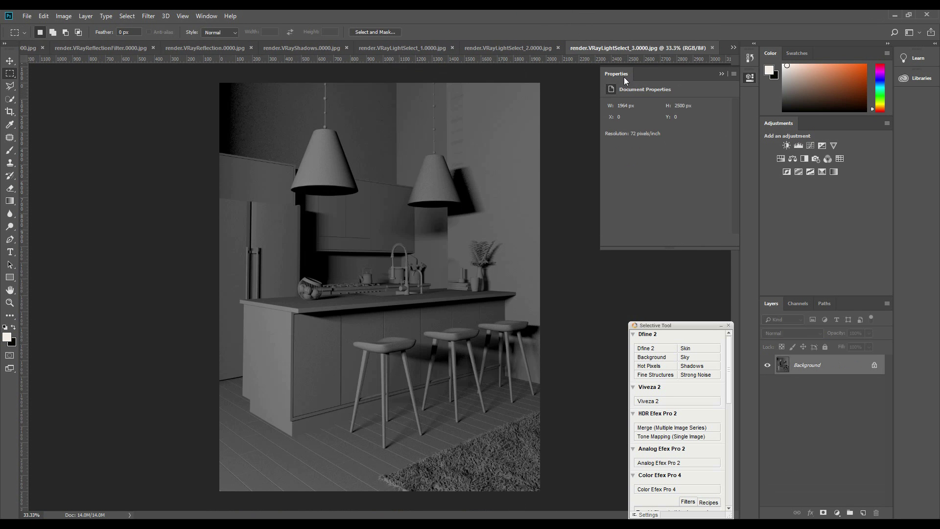
key("ctrl+Tab")
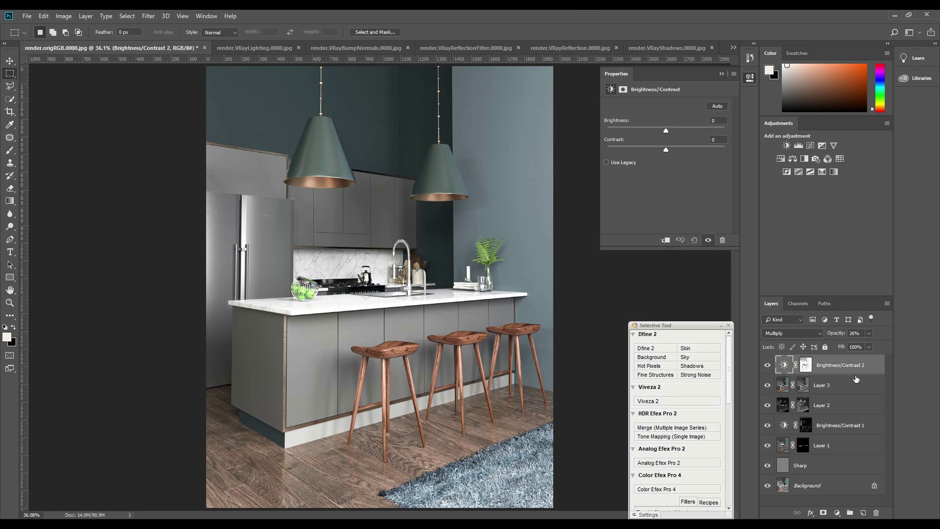
Step: Add two Brightness/Contrast adjustment layers and paste the VRayLightSelect_3 and VRayLightSelect_2 images into their respective layer masks
left_click(786, 146)
left_click(798, 303)
left_click(766, 394)
key("ctrl+shift+Tab")
key("ctrl+shift+Tab")
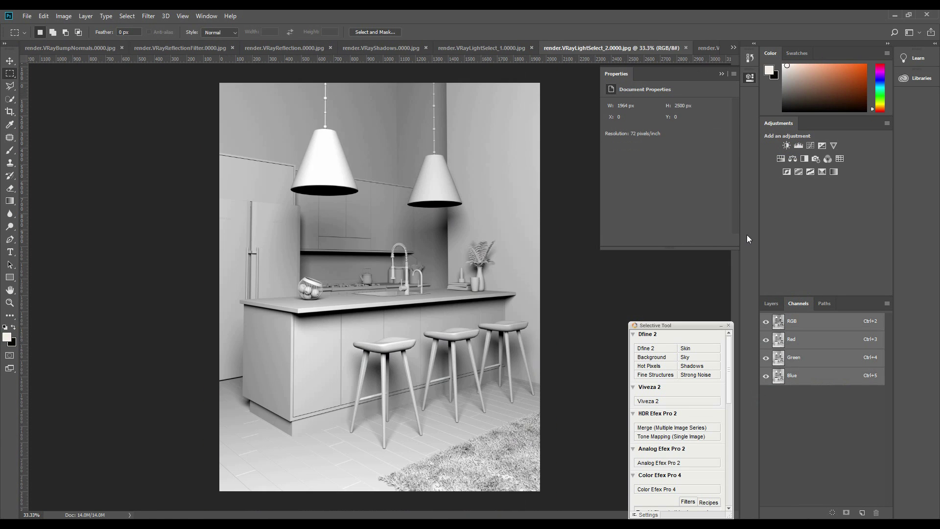
key("ctrl+Tab")
key("ctrl+Tab")
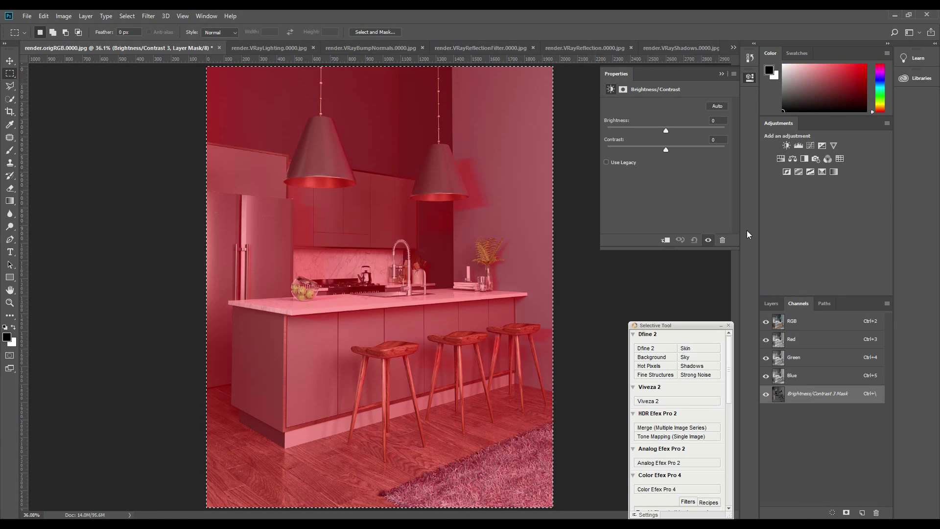
left_click(787, 144)
left_click(765, 394)
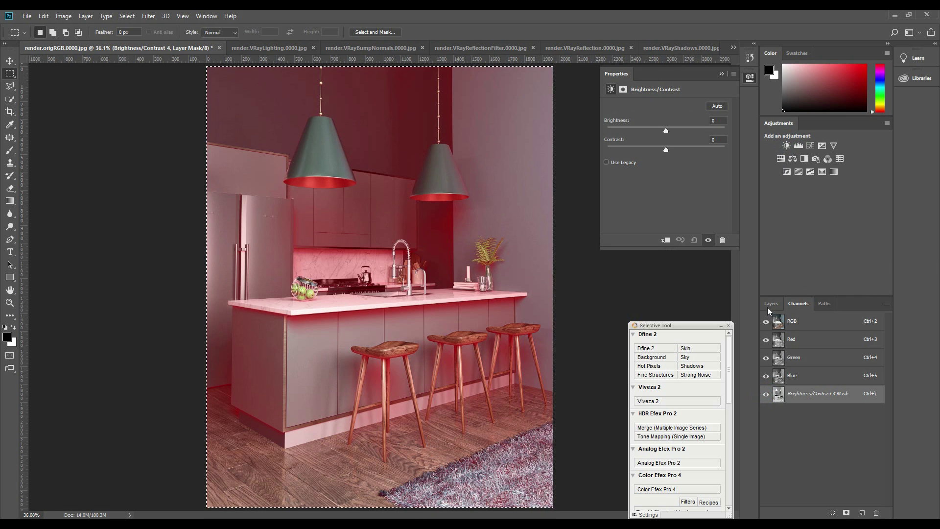
Step: Add a third Brightness/Contrast adjustment layer, paste the VRayLightSelect_1 image into its mask, and return to the layer stack
key("ctrl+shift+Tab")
key("ctrl+shift+Tab")
key("ctrl+shift+Tab")
key("ctrl+Tab")
key("ctrl+Tab")
key("ctrl+Tab")
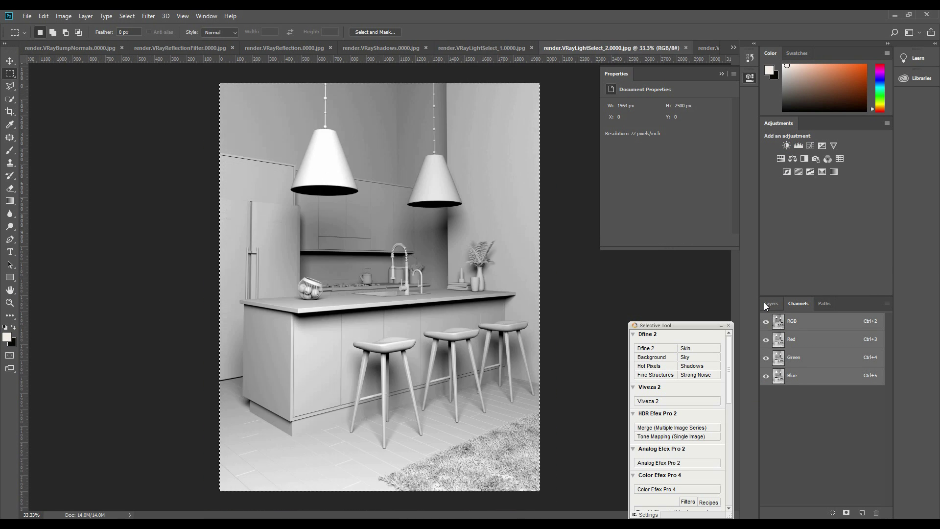
left_click(790, 145)
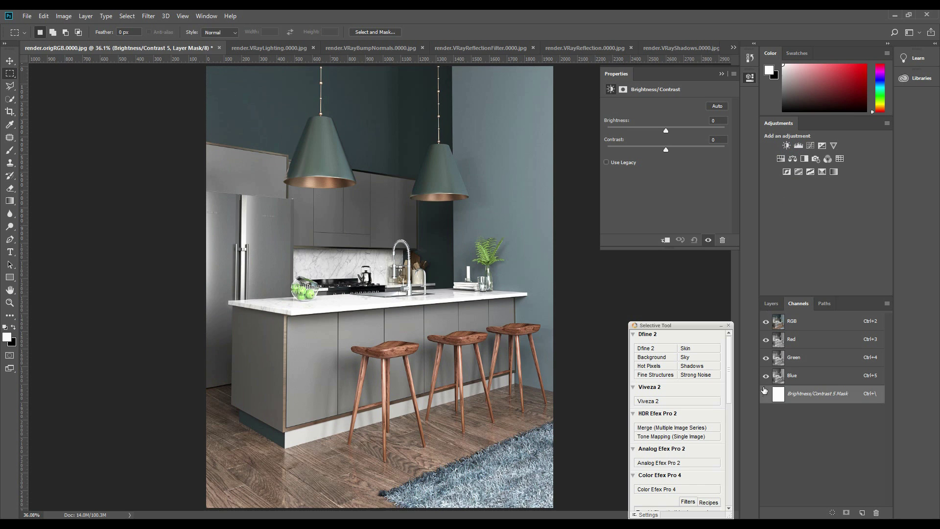
left_click(765, 394)
left_click(772, 303)
left_click(784, 365)
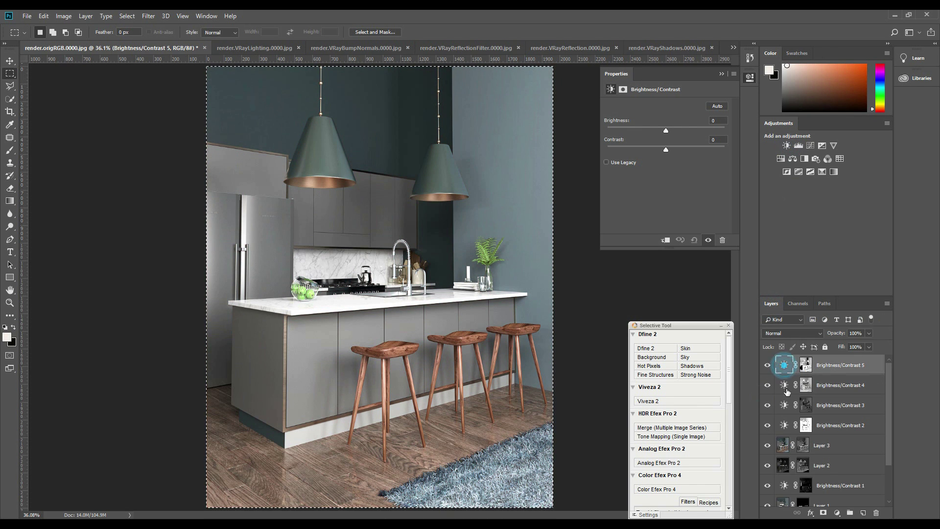
left_click(784, 388)
left_click(788, 405)
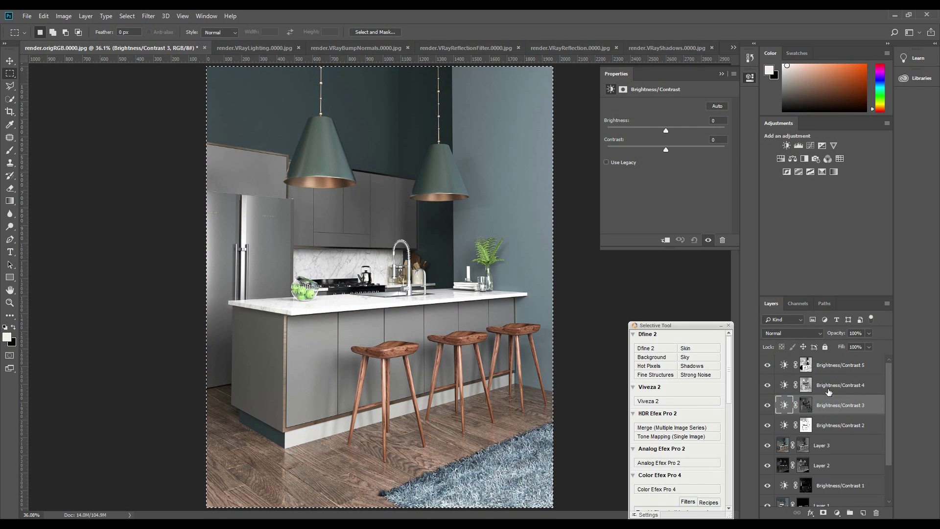
Step: Set the Brightness/Contrast 5 layer to the Screen blend mode and lower its opacity to 23%
left_click(822, 368)
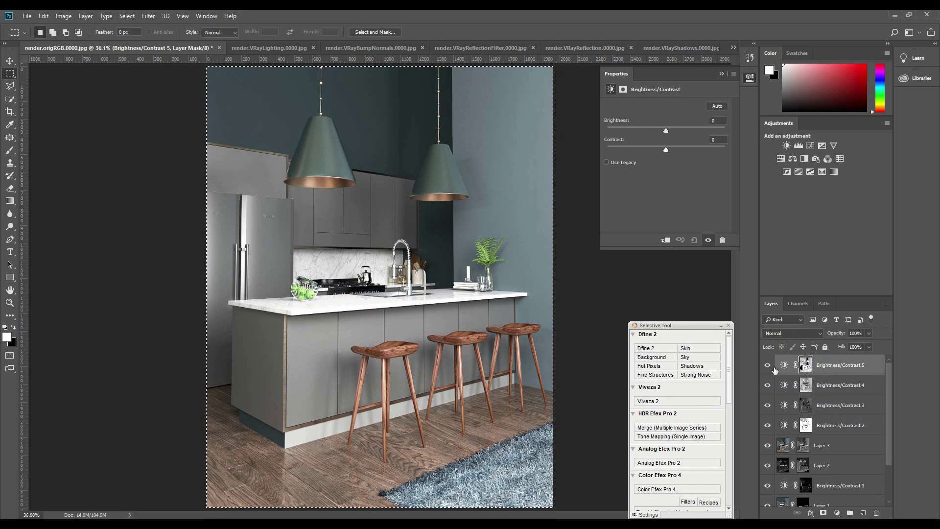
left_click(788, 333)
left_click(789, 169)
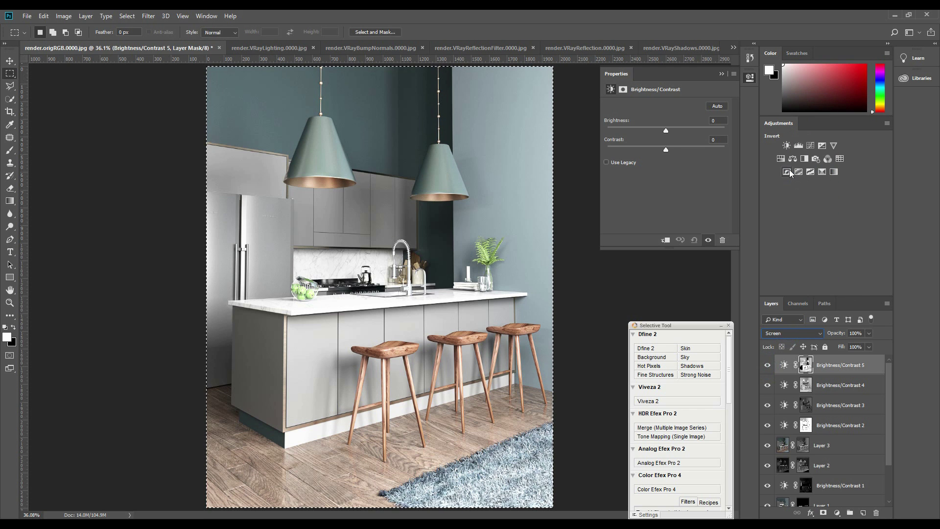
left_click(868, 332)
left_click_drag(871, 344, 834, 343)
Step: Try the Screen blend mode on the Brightness/Contrast 4 layer and compare the image with and without it
left_click(827, 385)
left_click(791, 333)
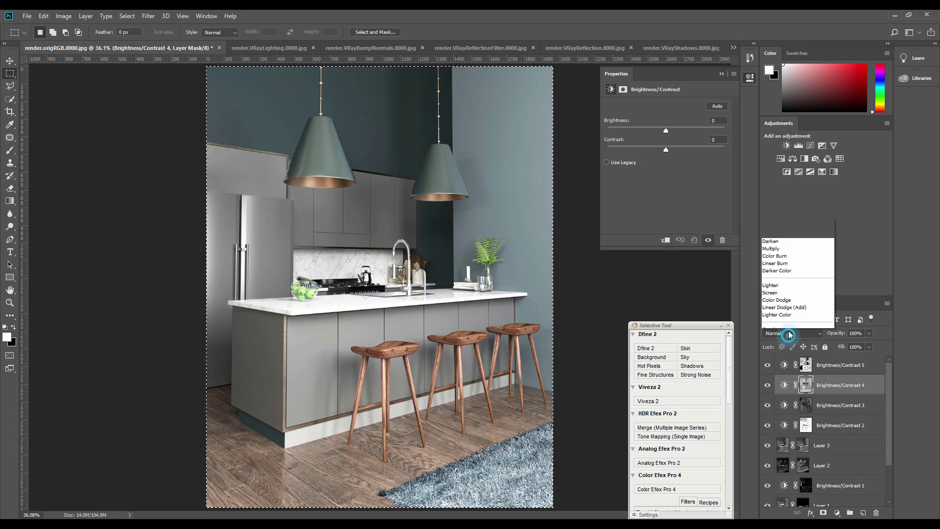
left_click(776, 168)
left_click(767, 384)
left_click(767, 384)
left_click(767, 385)
Step: Set the Brightness/Contrast 4 layer to Soft Light and compare the image with and without it
left_click(767, 385)
left_click(792, 333)
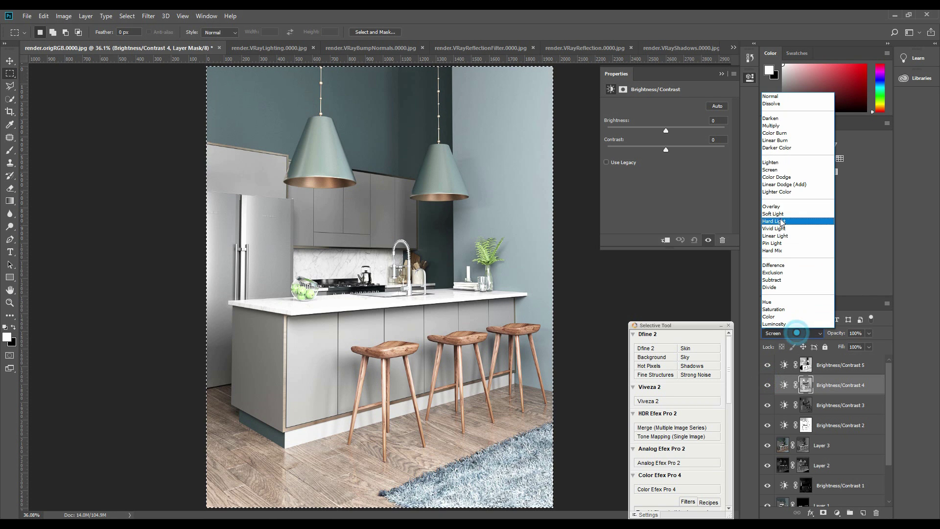
left_click(778, 214)
left_click(767, 385)
left_click(767, 384)
left_click(768, 384)
left_click(767, 385)
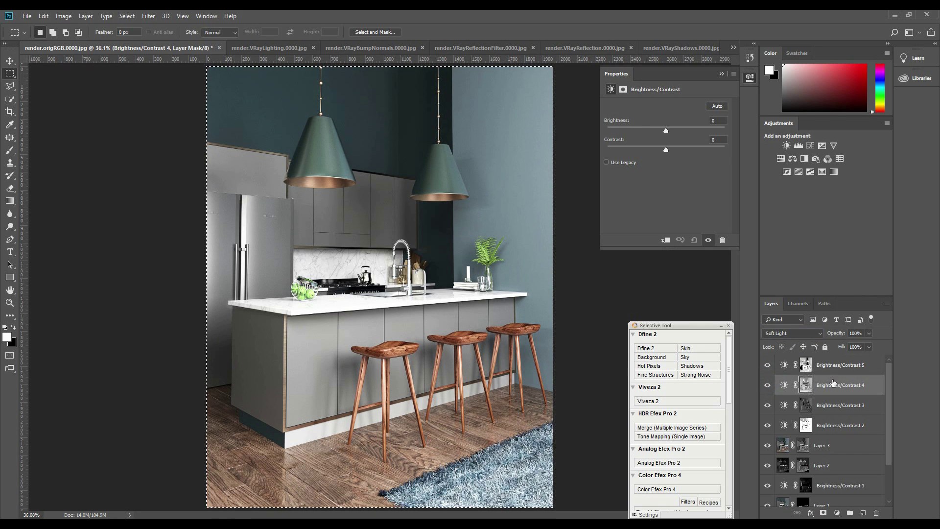
Step: Set the Brightness/Contrast 3 layer to the Screen blend mode and lower its opacity
left_click(833, 405)
left_click(791, 333)
left_click(780, 172)
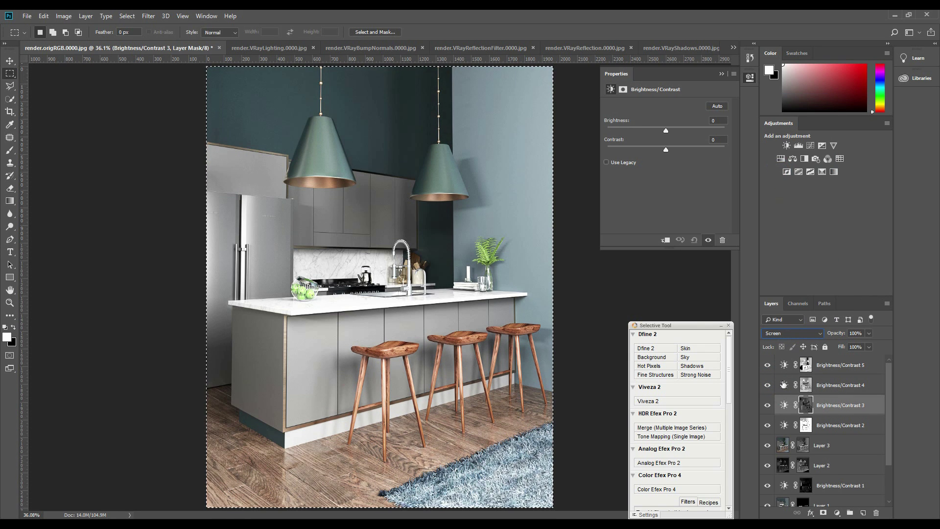
left_click(768, 405)
left_click(767, 405)
left_click(868, 333)
mouse_move(854, 343)
left_mouse_down()
mouse_move(830, 344)
mouse_move(840, 345)
left_mouse_up()
Step: Compare the image with and without the light-select adjustments and the layers from Layer 3 down, leaving them all visible
left_click(839, 364)
left_click(767, 365)
left_click(768, 365)
left_click(768, 365)
left_click(767, 365)
left_click(764, 385)
left_click(764, 385)
left_click(859, 385)
left_click(847, 365)
mouse_move(767, 366)
left_mouse_down()
mouse_move(771, 424)
mouse_move(767, 365)
left_mouse_up()
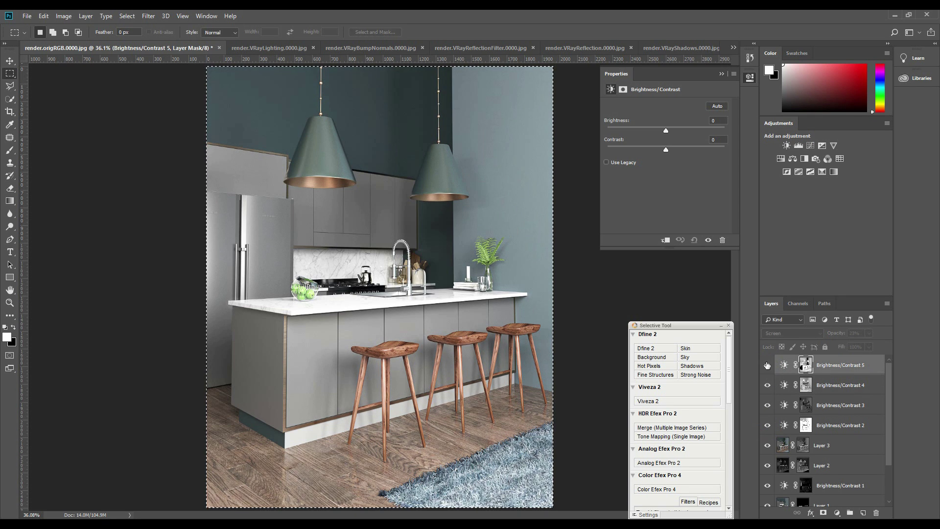
mouse_move(768, 445)
left_mouse_down()
mouse_move(767, 363)
mouse_move(770, 449)
left_mouse_up()
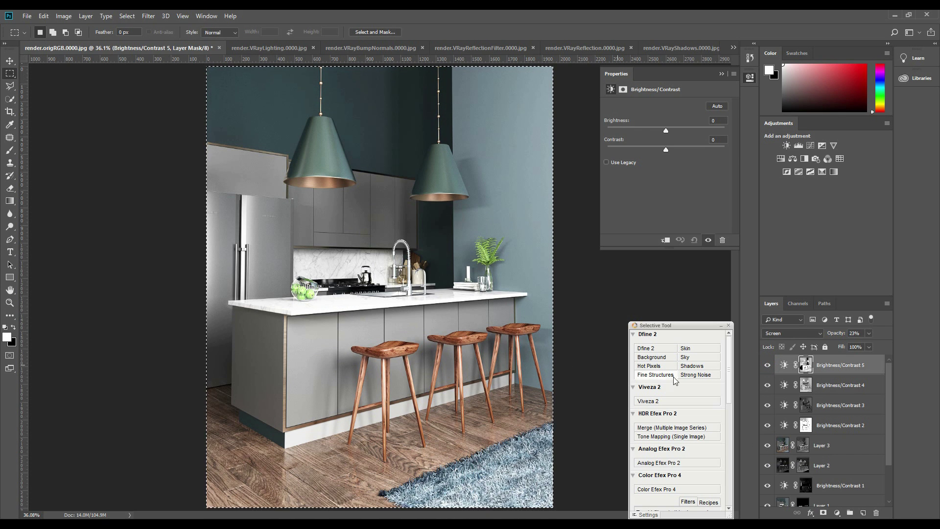
Step: Move Layer 1 to the top of the layer stack and compare the image with and without it
scroll(825, 440, "down", 1)
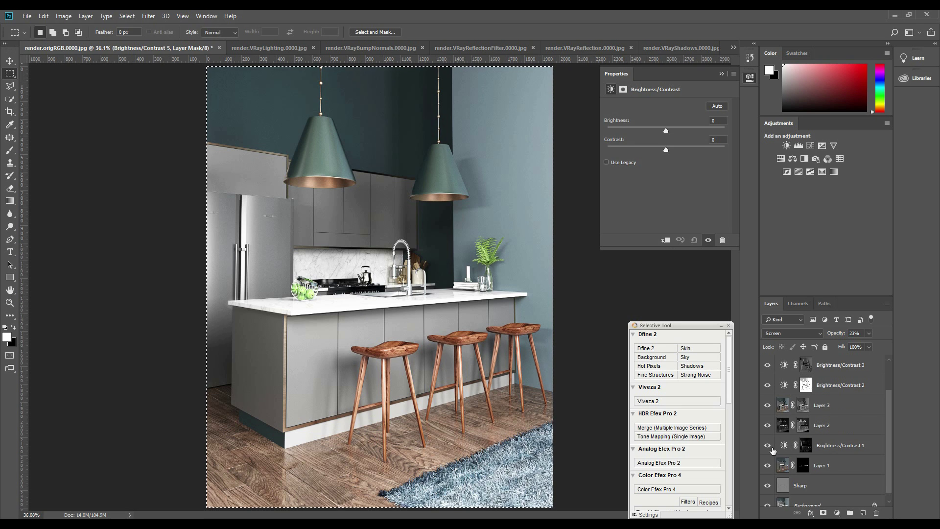
left_click(852, 467)
scroll(845, 469, "up", 1)
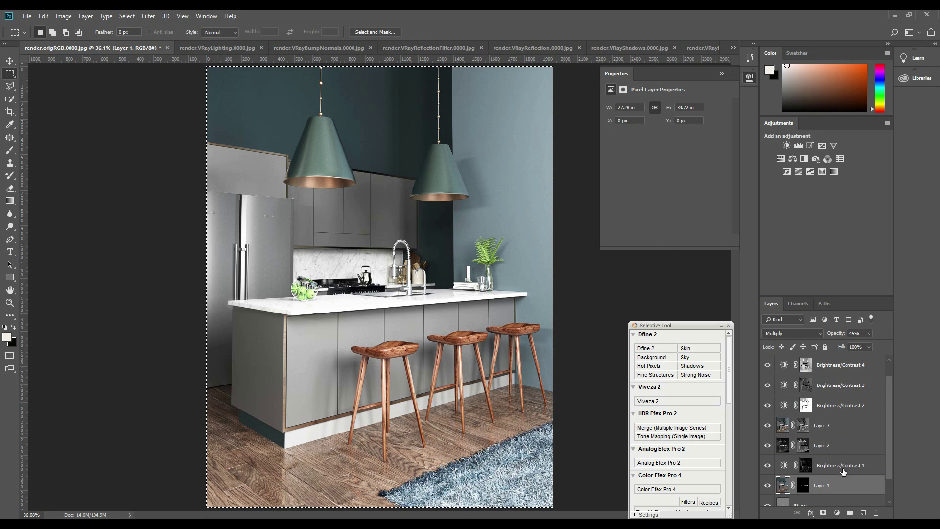
left_click_drag(835, 484, 824, 362)
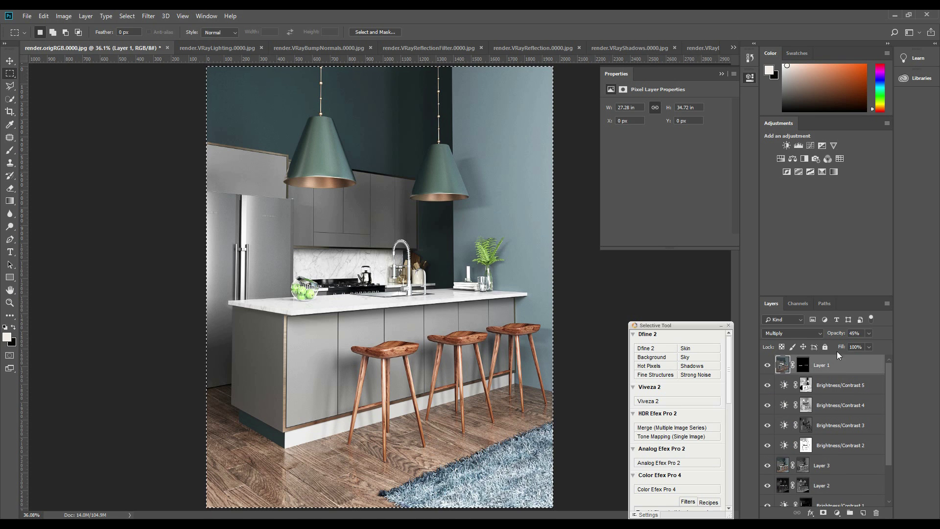
left_click(767, 365)
left_click(768, 364)
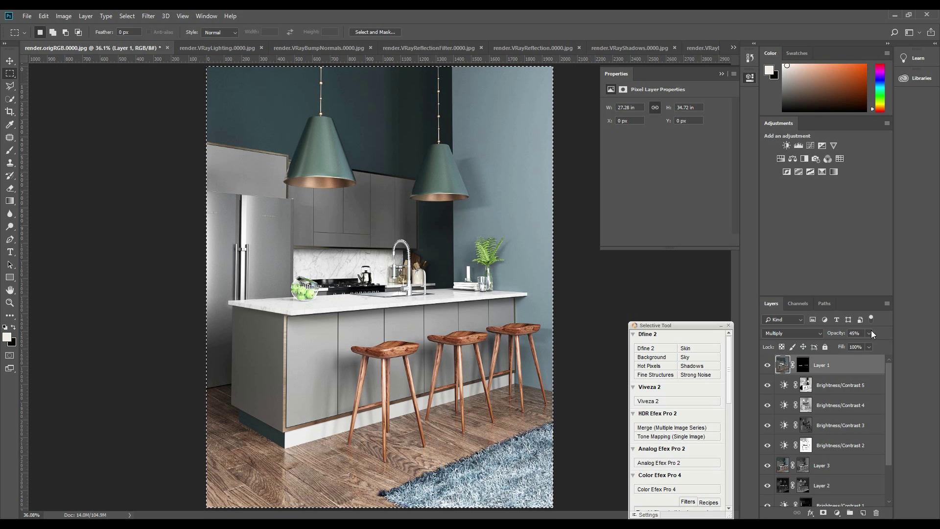
Step: Try Layer 1 at 100% opacity with the Normal, Soft Light and Dissolve blend modes
left_click_drag(866, 344, 902, 345)
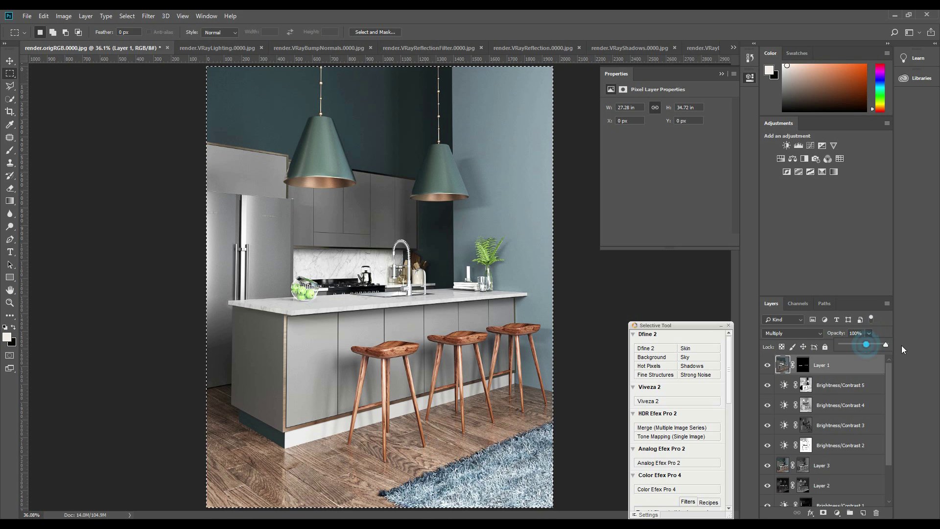
left_click(797, 333)
left_click(785, 91)
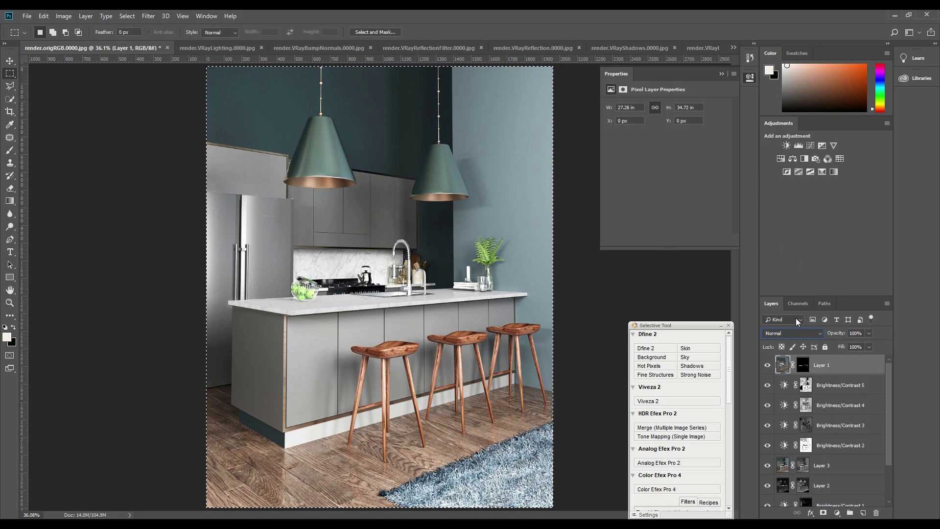
left_click(767, 364)
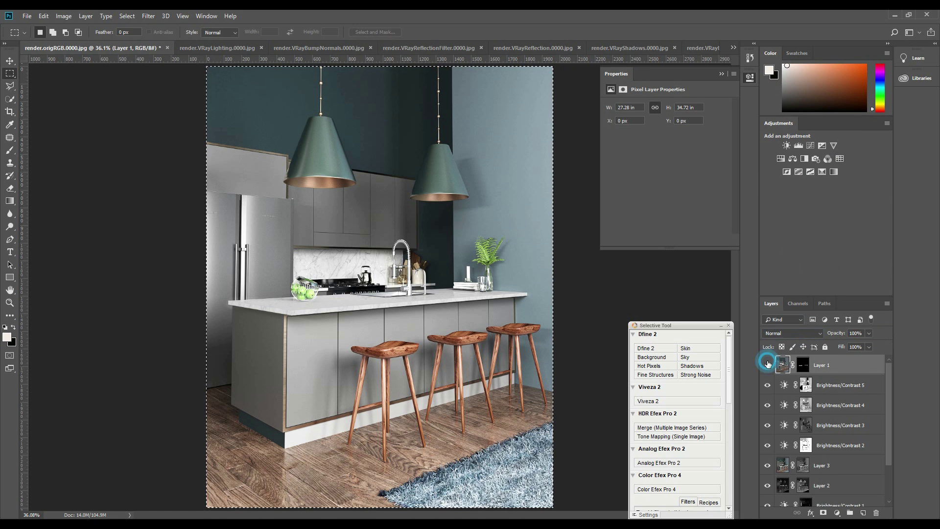
left_click(798, 333)
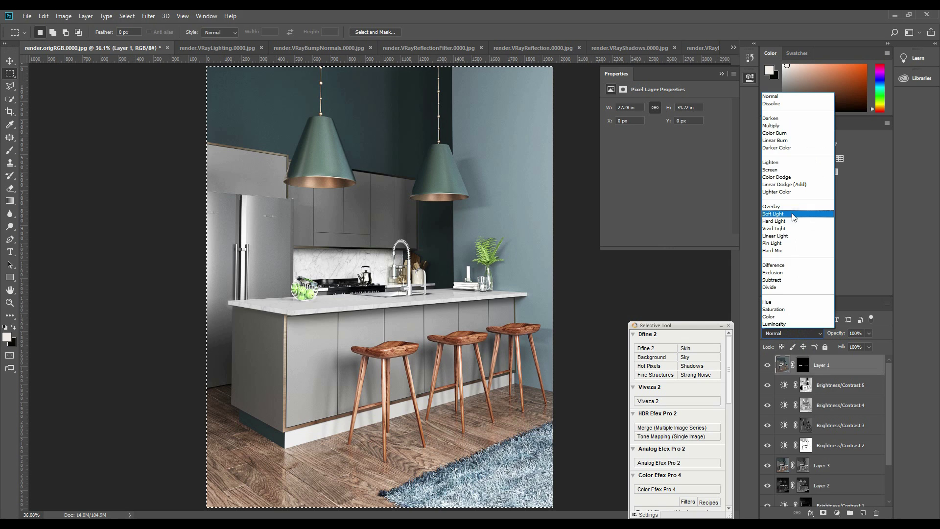
left_click(794, 216)
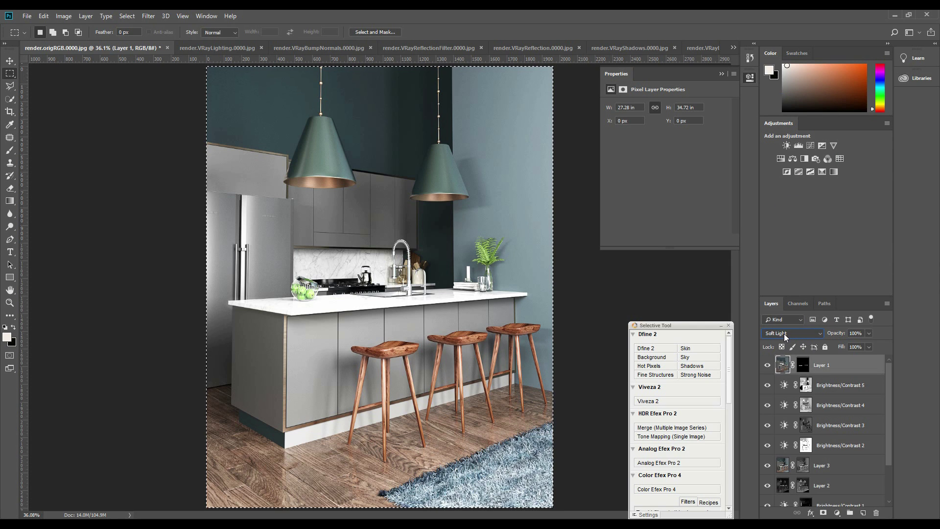
scroll(784, 334, "up", 6)
scroll(783, 333, "up", 2)
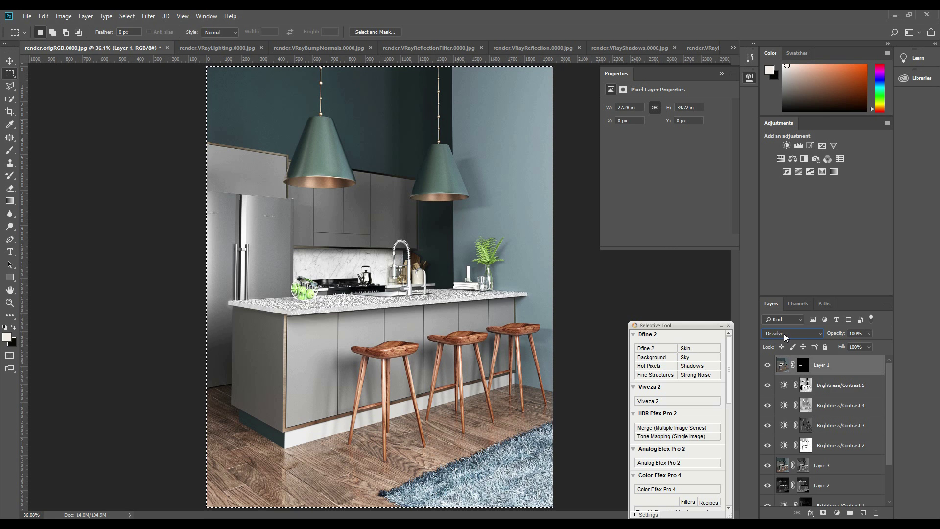
left_click(768, 365)
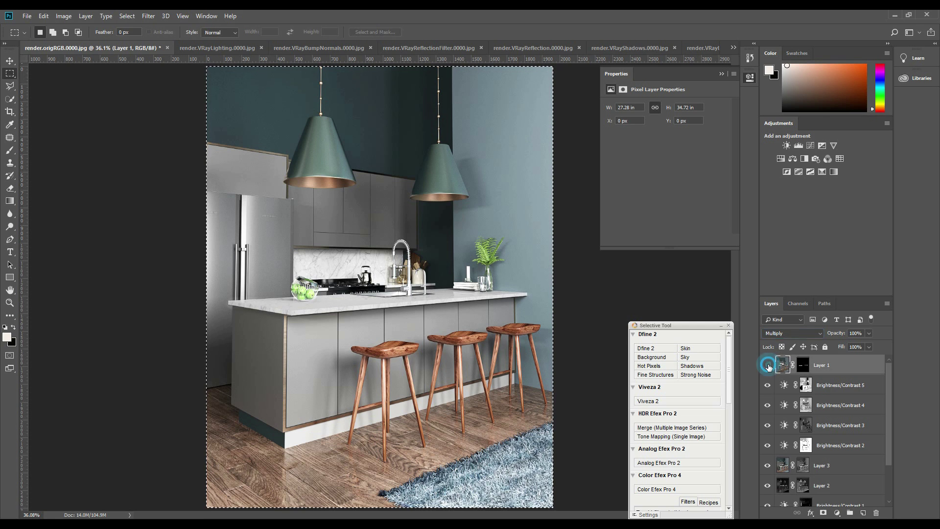
Step: Lower the opacity of Layer 1 to 50% and clear the canvas selection
left_click(869, 333)
left_click_drag(871, 344, 850, 345)
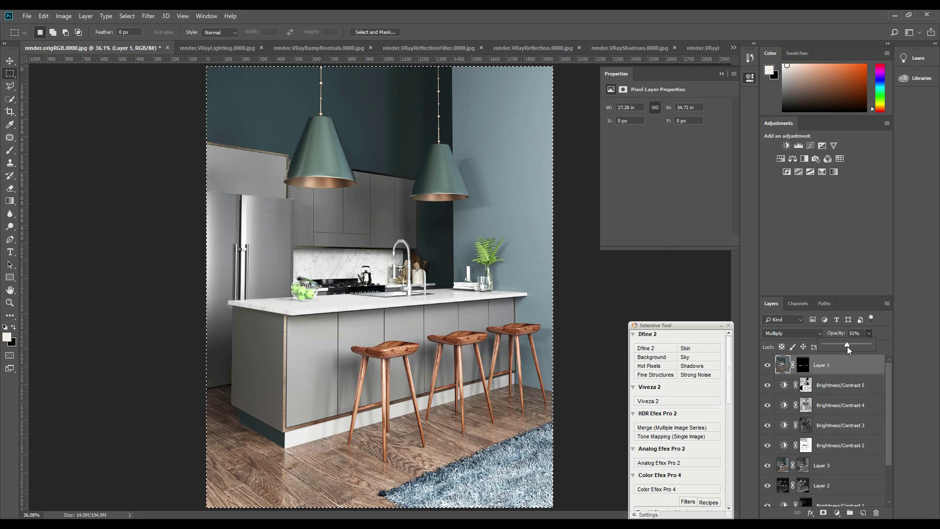
left_click(234, 184)
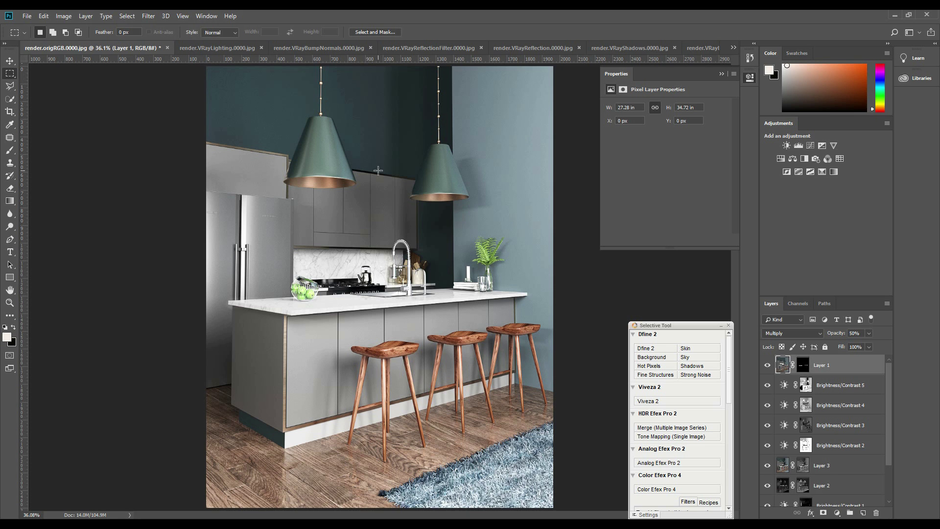
Step: Review the render elements in File Explorer, return to Photoshop and move the Selective Tool window slightly
key("alt+Tab")
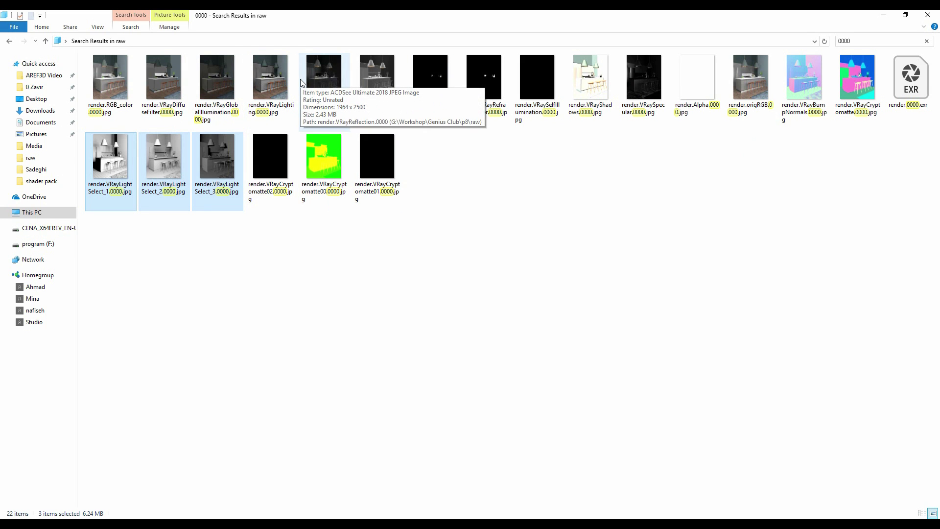
key("alt+Tab")
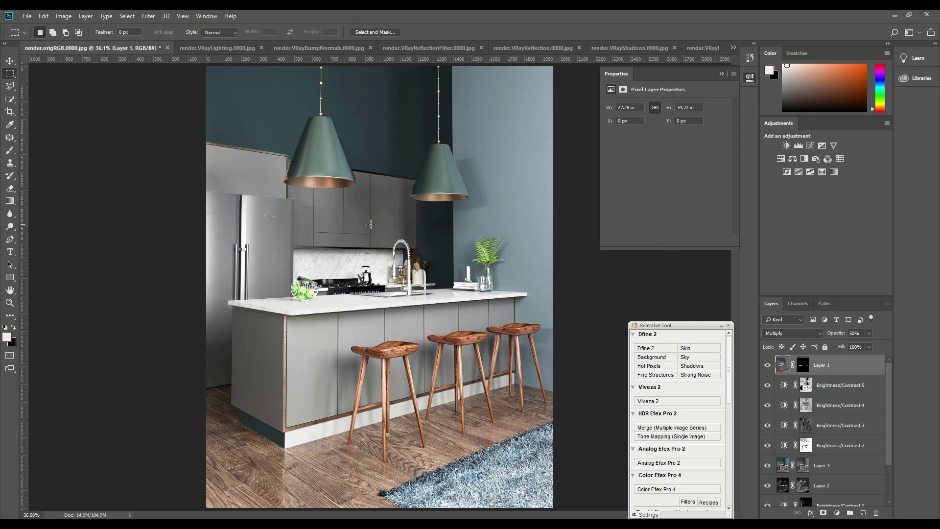
mouse_move(669, 328)
left_mouse_down()
mouse_move(657, 304)
mouse_move(660, 311)
left_mouse_up()
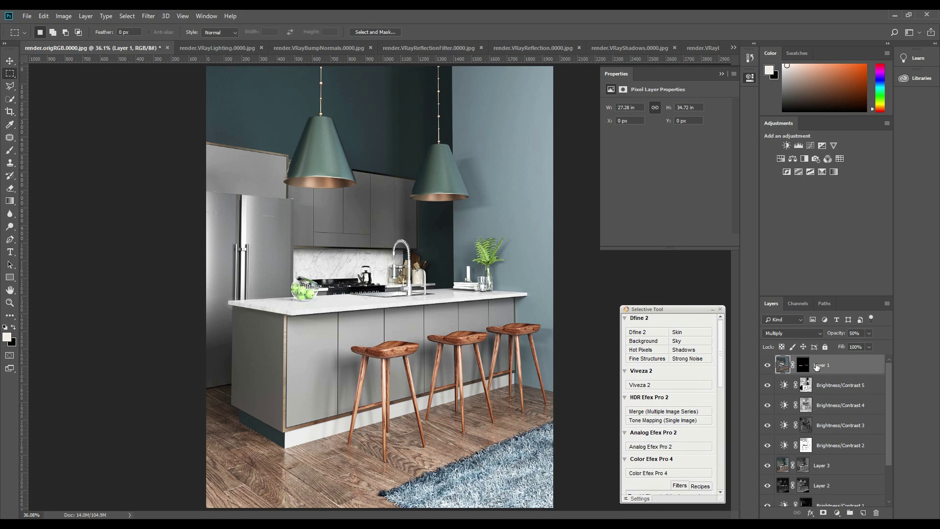
Step: Duplicate all layers from Layer 1 to Background and merge the duplicates into a single layer on top
scroll(855, 445, "down", 3)
left_click(840, 491, "shift")
scroll(832, 425, "up", 3)
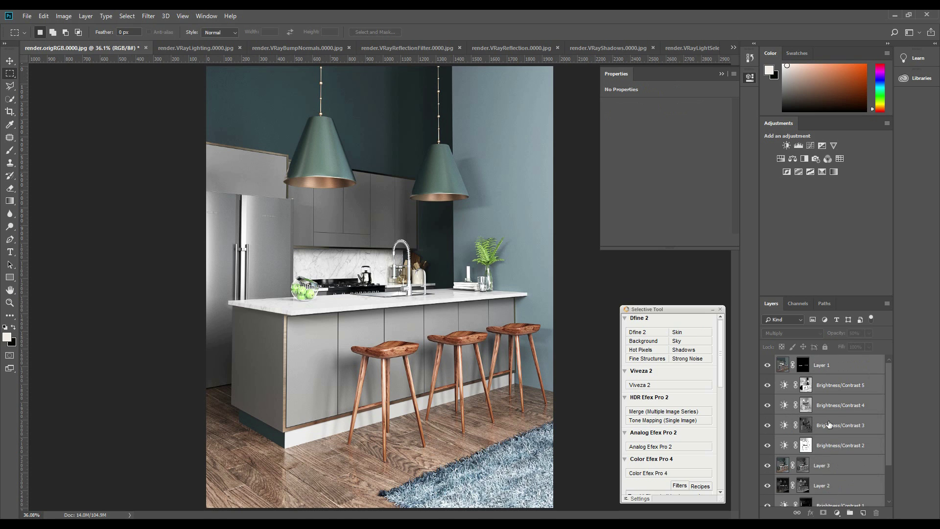
key("ctrl+j")
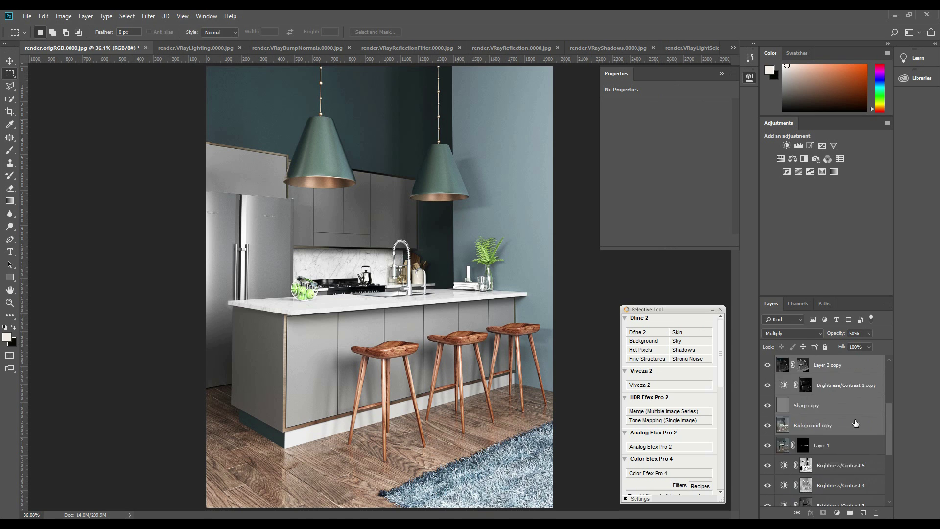
key("ctrl+e")
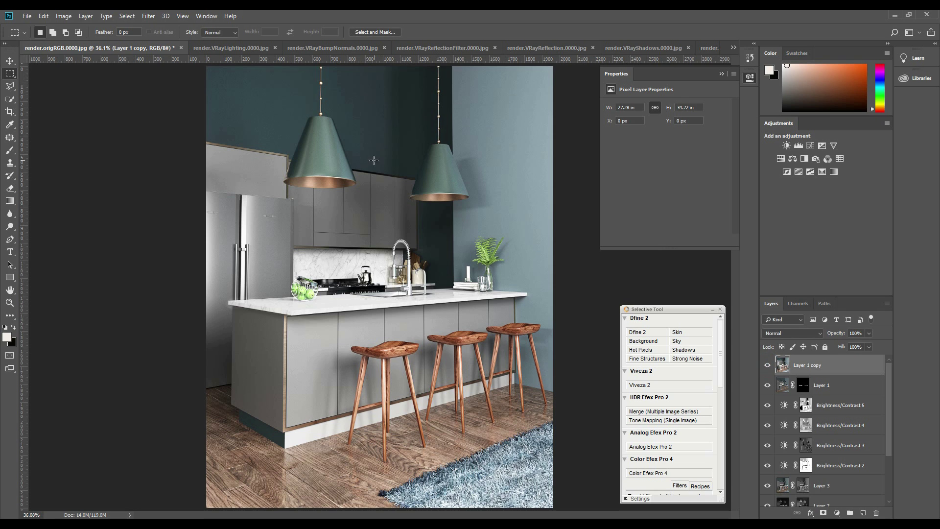
Step: Select the bright spray hose of the tall kitchen faucet on the merged layer with the Magic Wand tool
left_click(141, 15)
left_click(466, 11)
key("ctrl+plus")
key("ctrl+plus")
key("ctrl+plus")
key("ctrl+plus")
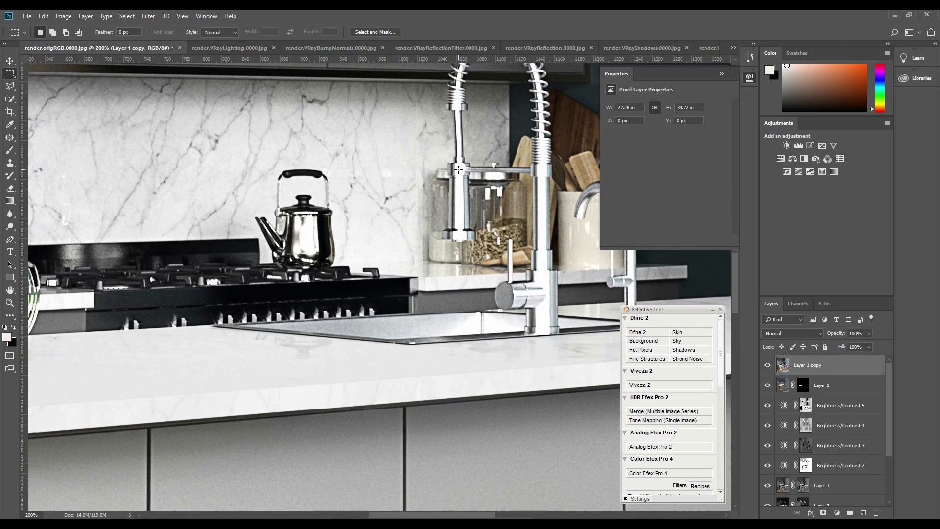
left_click_drag(441, 175, 322, 239)
left_click_drag(6, 101, 39, 108)
left_click(341, 235)
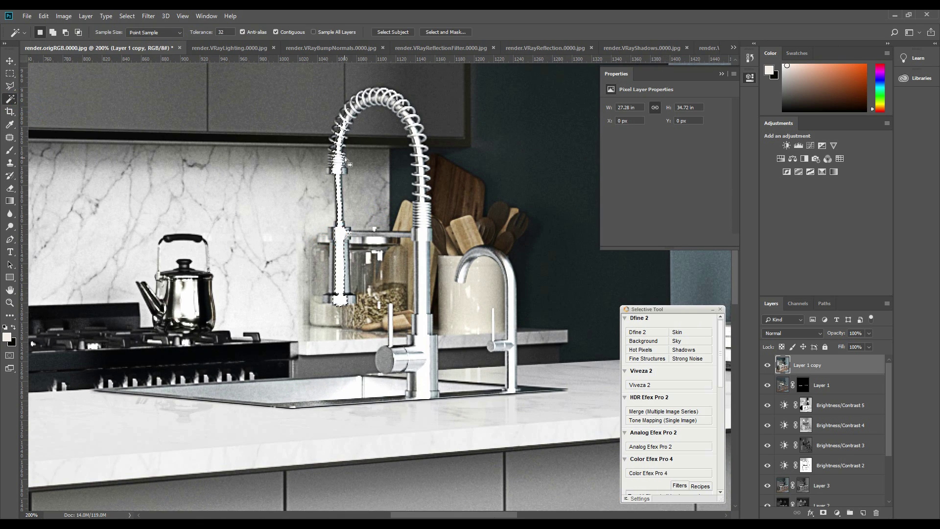
Step: Set the Magic Wand tolerance to 10 and add the tall faucet's main column to the selection
double_click(221, 32)
type("10")
left_click(358, 229)
left_click(337, 258)
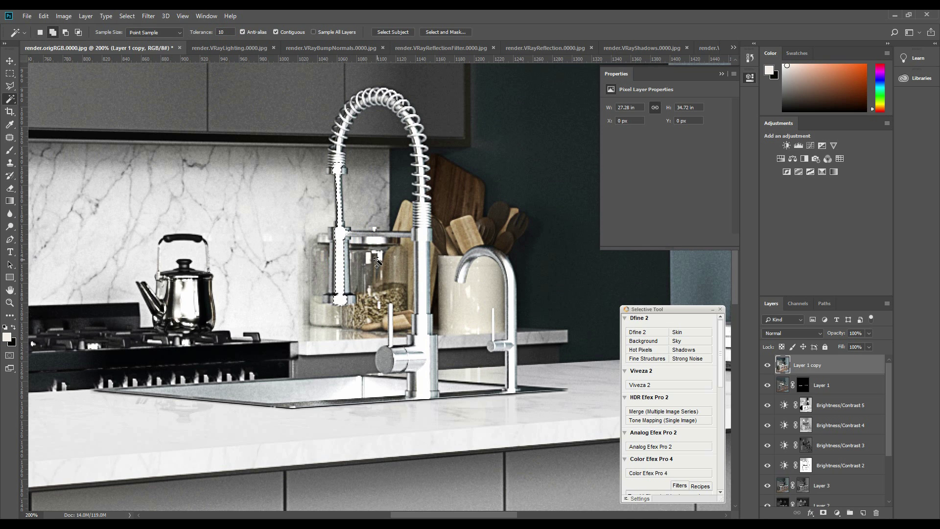
left_click(422, 254, "shift")
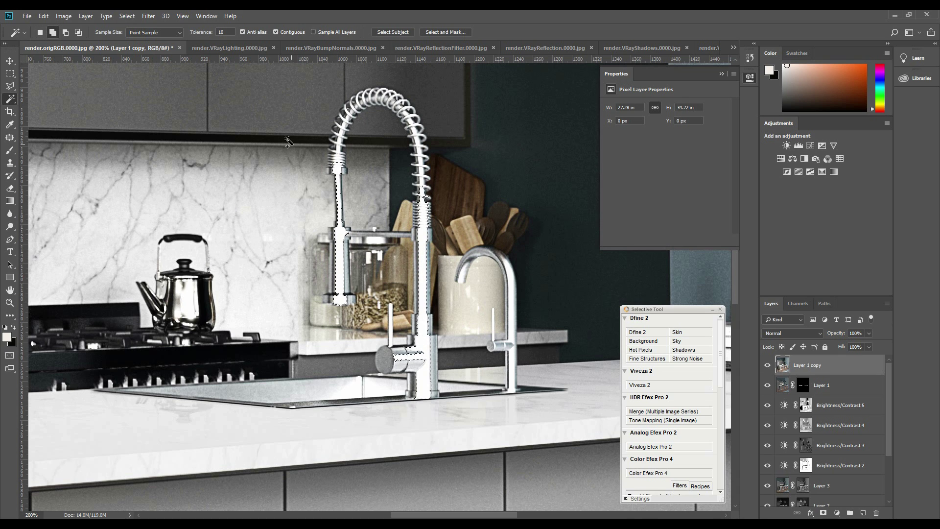
Step: Set the Magic Wand tolerance to 5 and extend the selection over more bright areas of the two faucets
double_click(223, 32)
type("5")
key("Return")
left_click(360, 184)
left_click(424, 309, "shift")
left_click(512, 298, "shift")
left_click(183, 313, "shift")
Step: Add the bright highlights on the kettle and cooktop to the faucet selection
left_click_drag(184, 315, 289, 300)
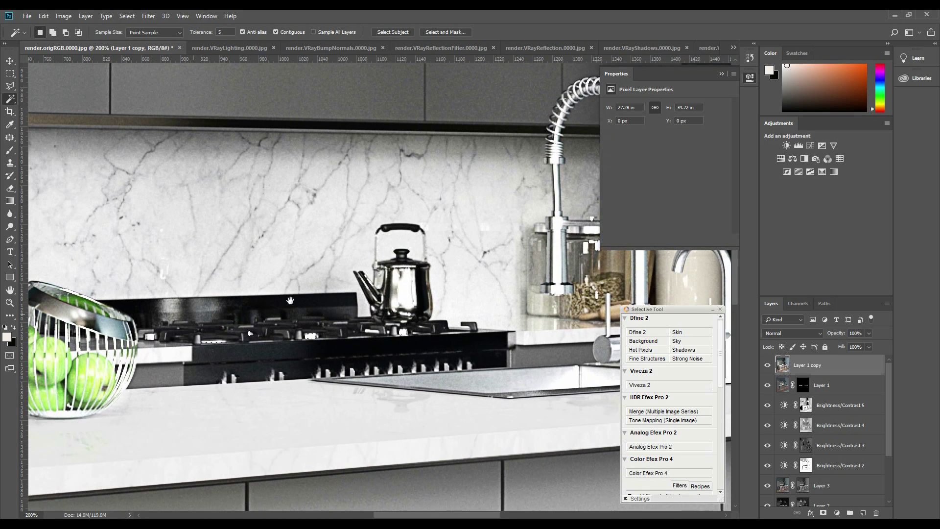
left_click(183, 336)
left_click_drag(179, 353, 384, 340)
left_click_drag(266, 282, 451, 333)
left_click_drag(298, 283, 359, 440)
left_click_drag(357, 324, 284, 448)
left_click_drag(323, 365, 122, 308)
left_click_drag(258, 328, 290, 464)
left_click_drag(287, 395, 130, 386)
left_click_drag(245, 369, 199, 264)
left_click_drag(263, 328, 304, 300)
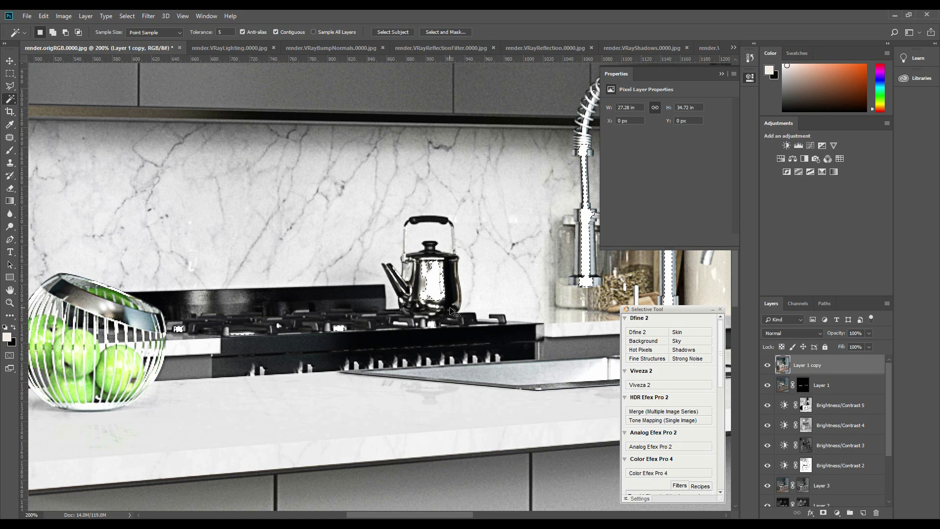
Step: Copy the selected highlights to a new layer, clear the selection and set the layer's blend mode to Screen
key("ctrl+j")
left_click(767, 368)
left_click(767, 368)
left_click(767, 368)
left_click(782, 368, "ctrl")
left_click(768, 366)
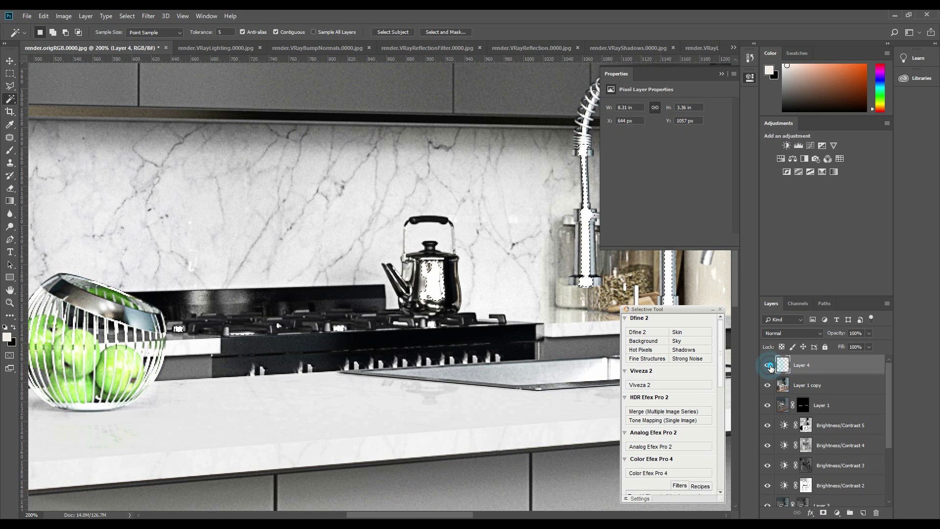
left_click(10, 72)
key("ctrl+d")
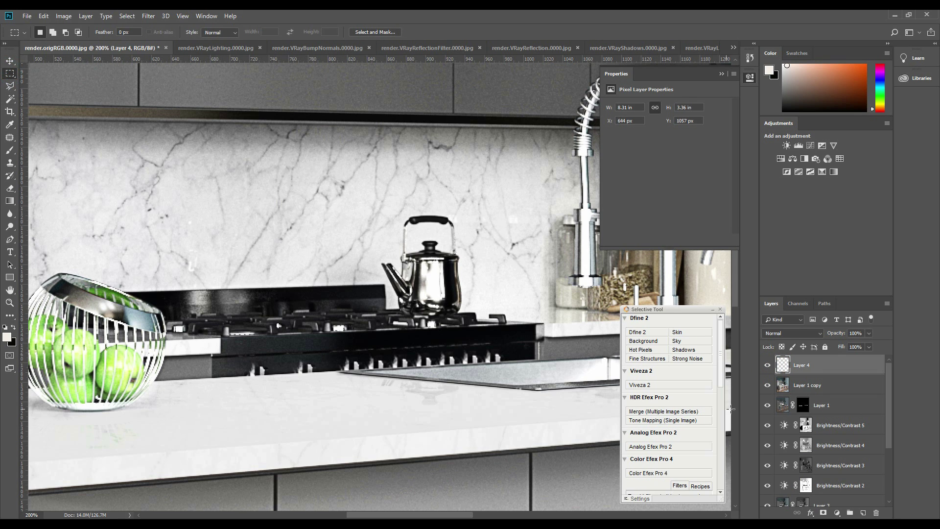
left_click(793, 333)
left_click(782, 169)
left_click(155, 16)
mouse_move(189, 129)
left_click(294, 163)
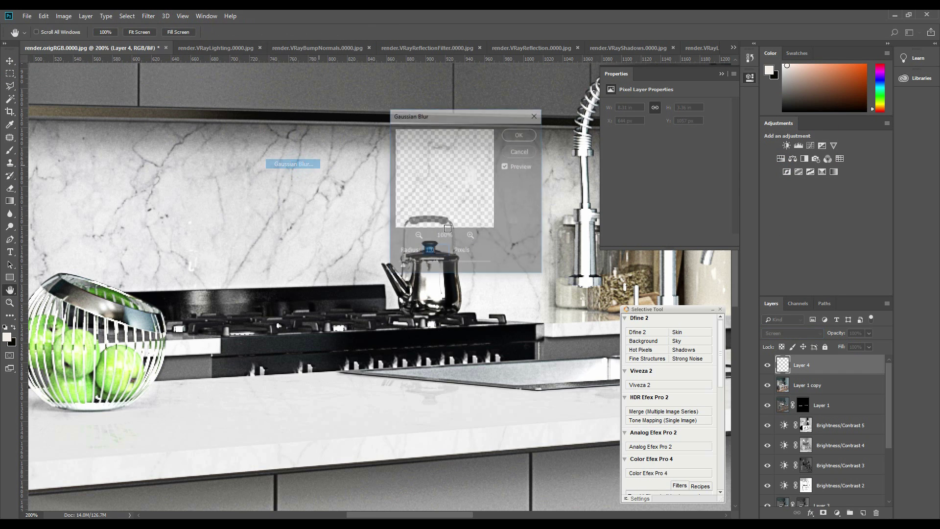
left_click_drag(437, 122, 184, 133)
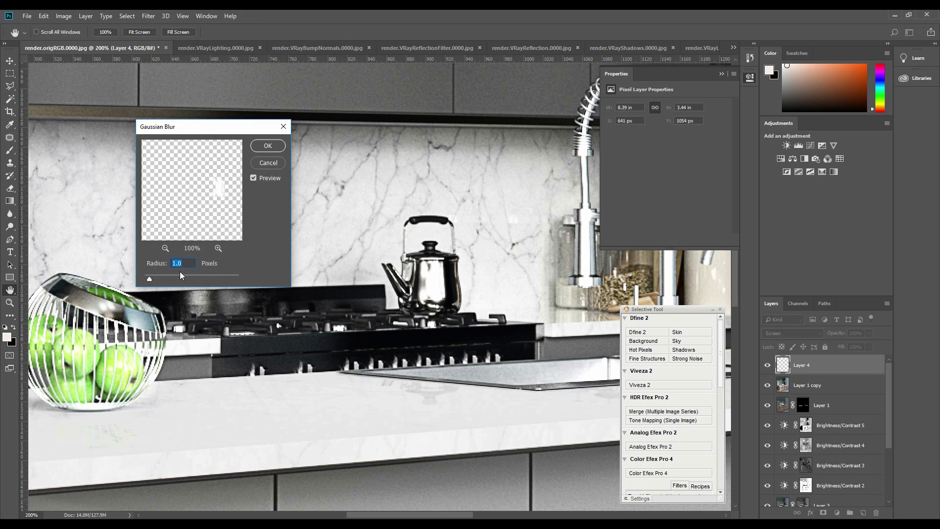
left_click_drag(158, 279, 168, 277)
left_click(272, 163)
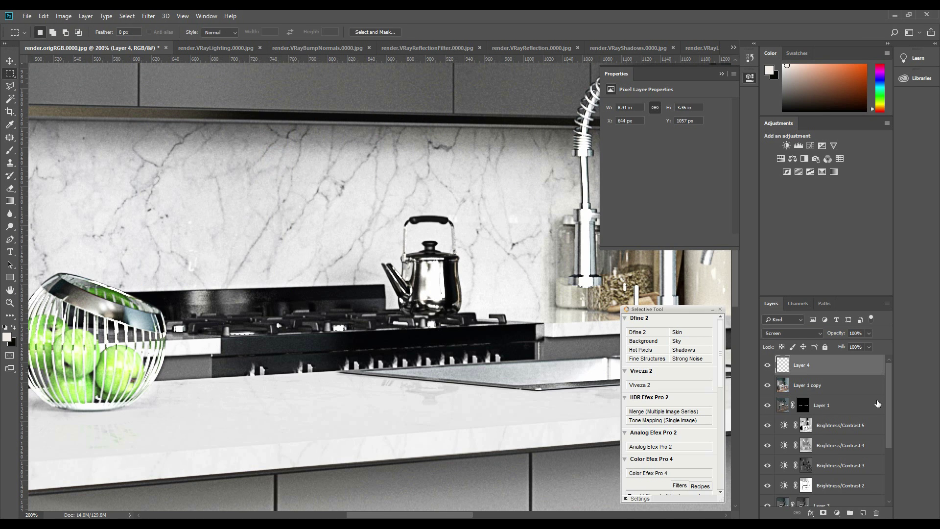
Step: Duplicate Layer 4 and apply a 5-pixel Gaussian Blur to the original Layer 4
key("ctrl+j")
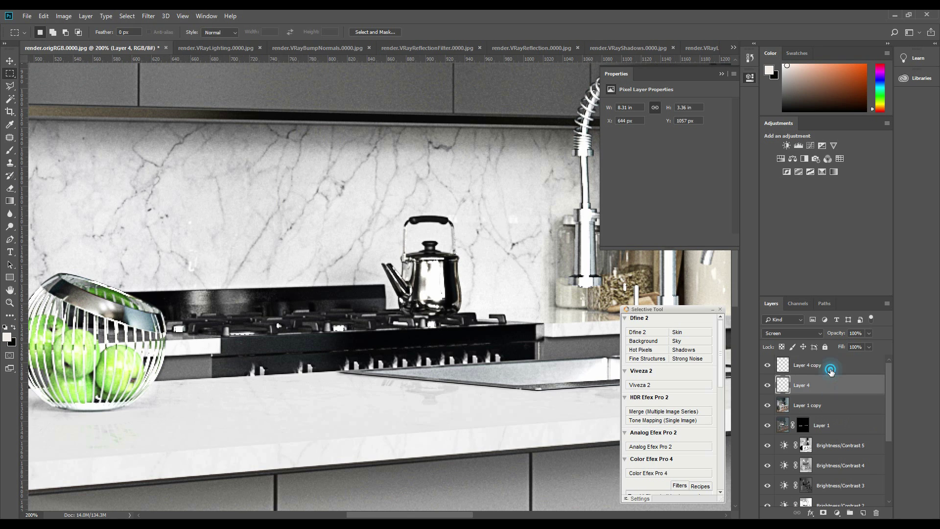
left_click(149, 16)
mouse_move(184, 130)
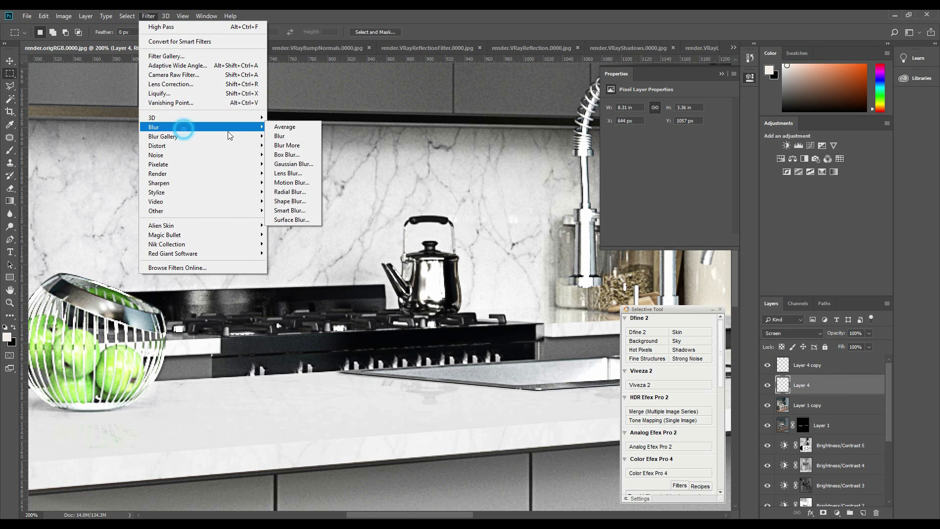
left_click(303, 163)
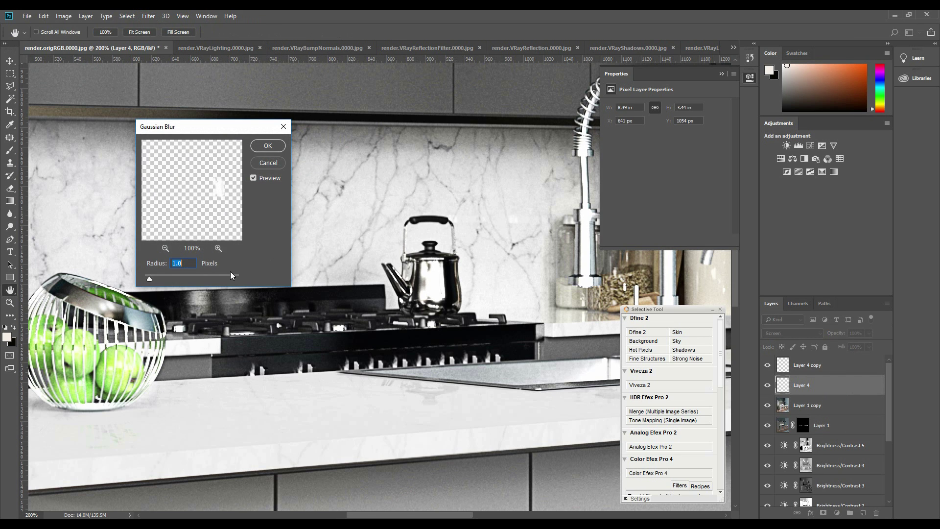
type("5")
key("Return")
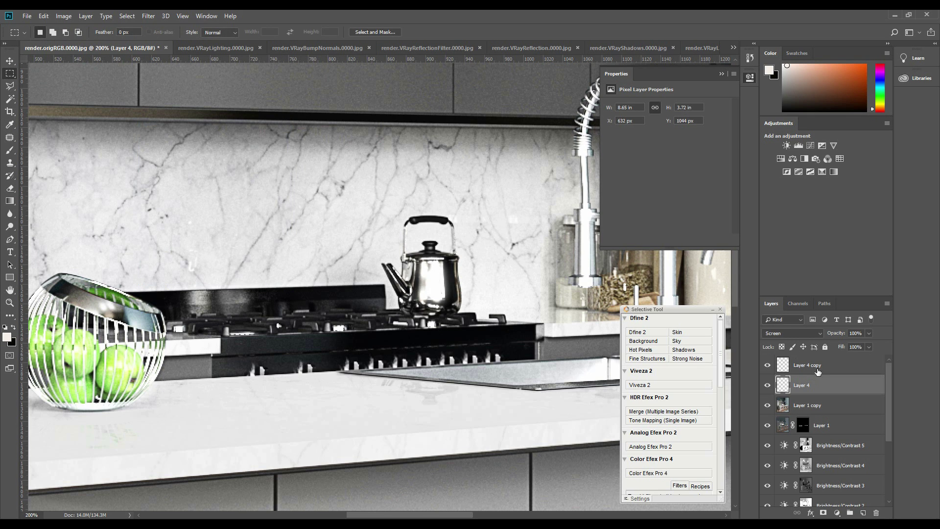
Step: Apply a 15-pixel Gaussian Blur to Layer 4 copy
left_click(817, 372)
left_click_drag(425, 288, 263, 324)
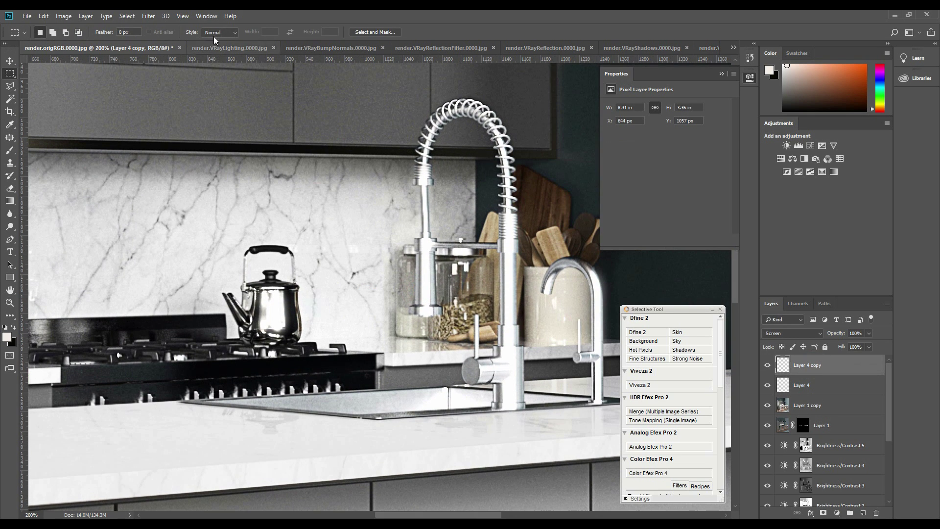
left_click(148, 16)
mouse_move(182, 127)
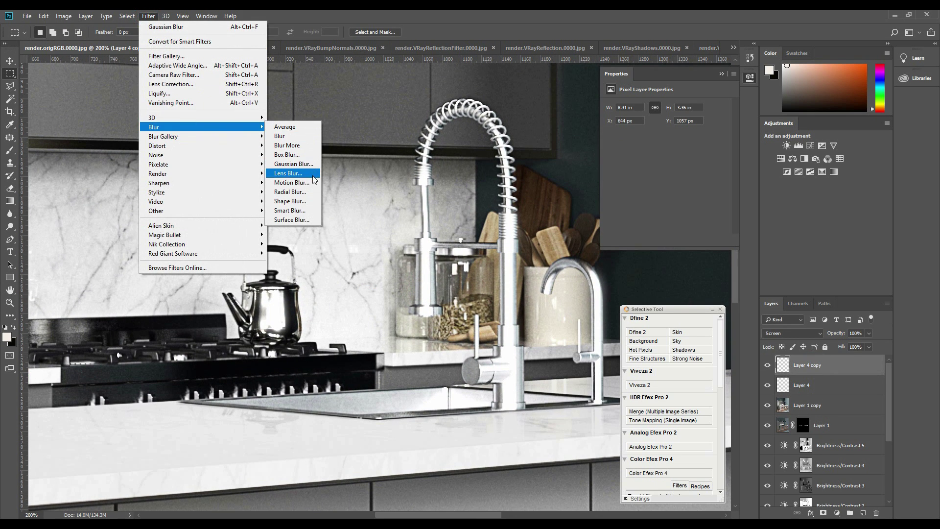
left_click(293, 164)
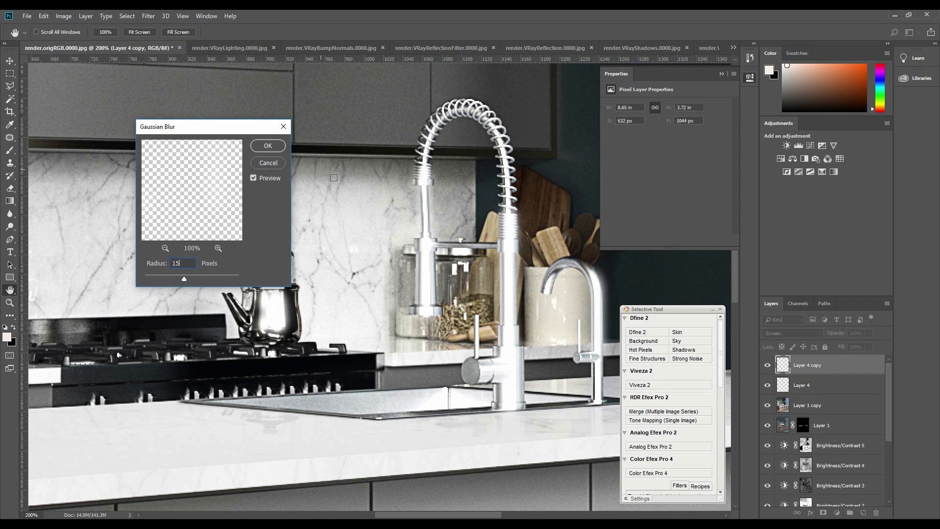
key("Return")
Step: Compare the whole kitchen image with the Layer 4 copy glow hidden and shown
key("ctrl+minus")
key("ctrl+minus")
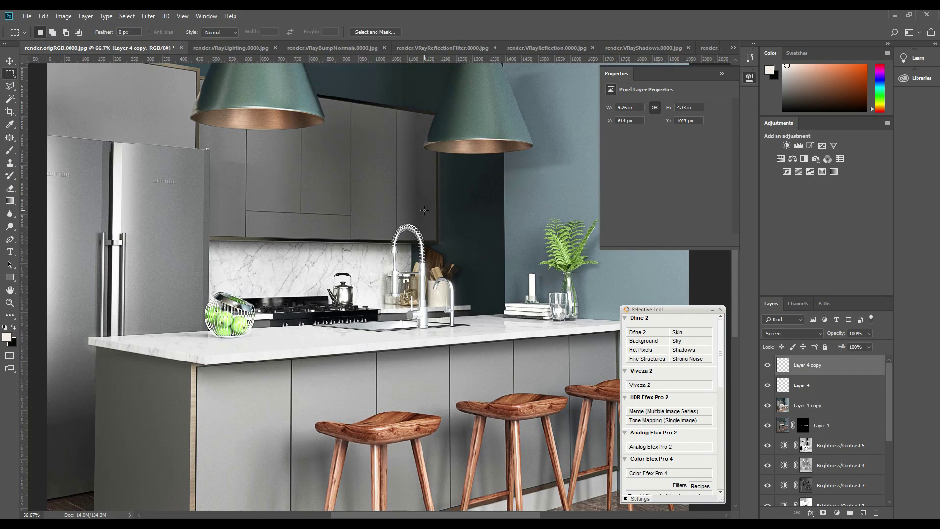
left_click(767, 366)
left_click(767, 369)
left_click(769, 373)
left_click(768, 373)
left_click_drag(330, 256, 342, 314)
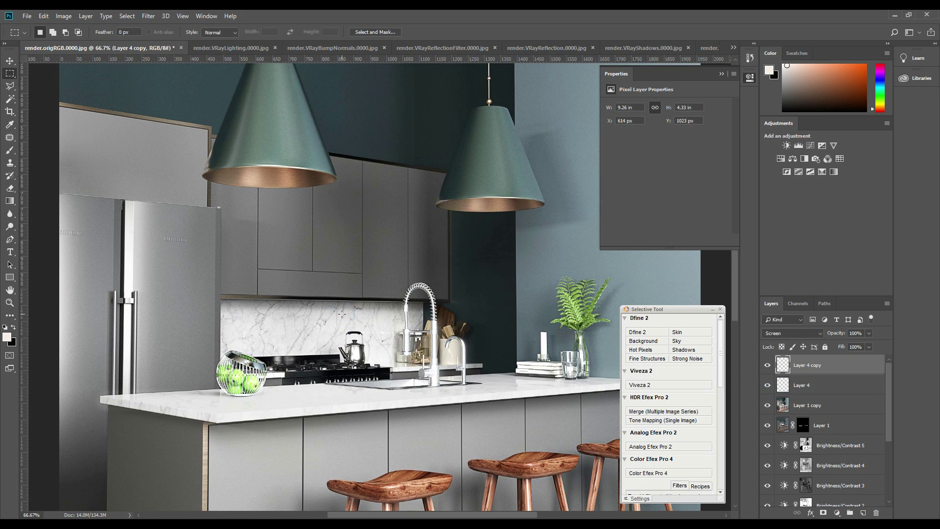
key("ctrl+0")
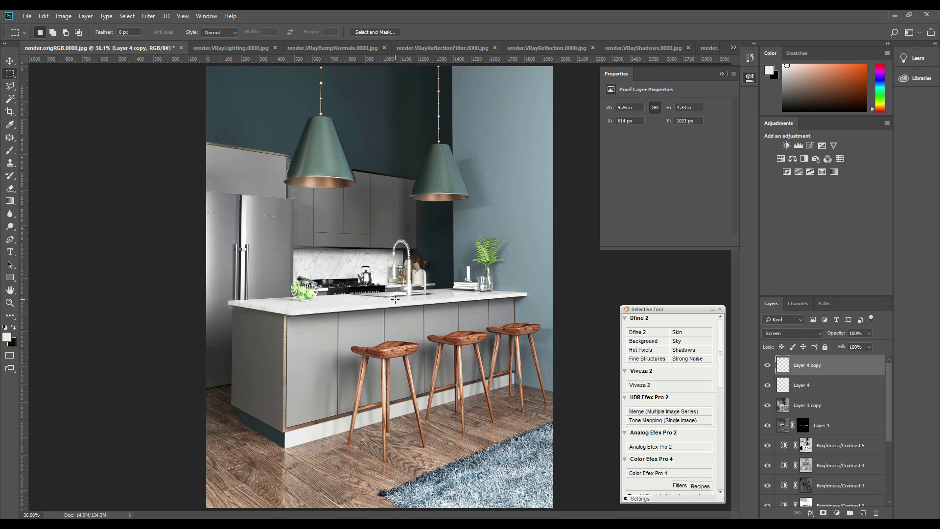
Step: Select the bright highlights of the fern's vase and the drinking glass on Layer 1 copy with the Magic Wand
key("ctrl+plus")
key("ctrl+plus")
key("ctrl+plus")
key("ctrl+plus")
left_click_drag(637, 260, 336, 334)
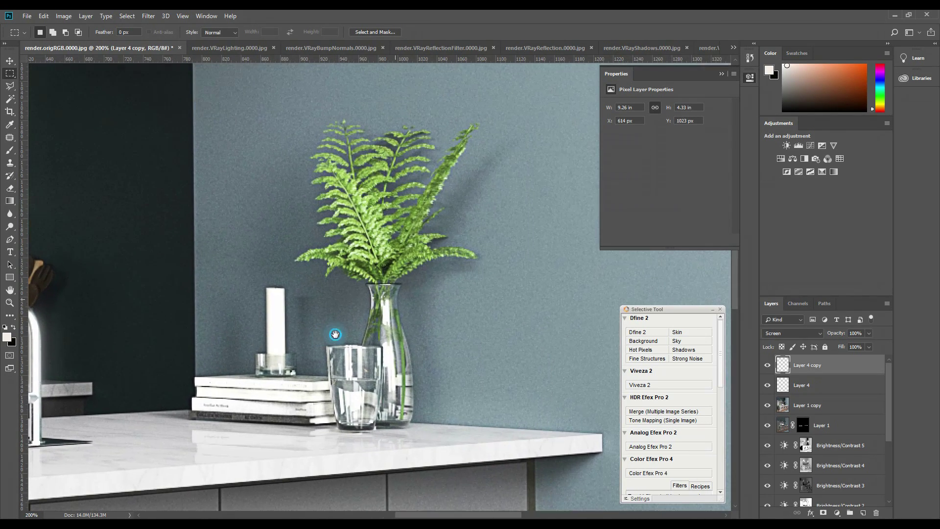
left_click(829, 407)
left_click(10, 163)
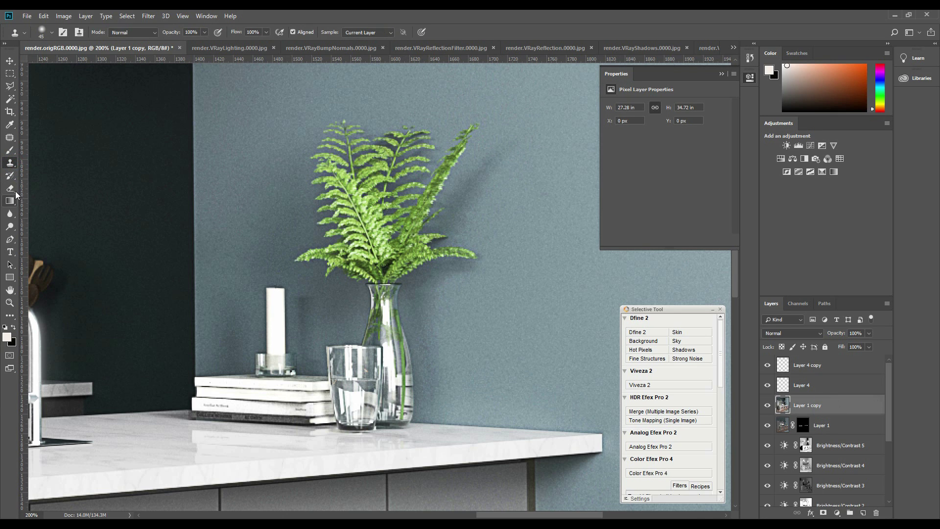
left_click(11, 98)
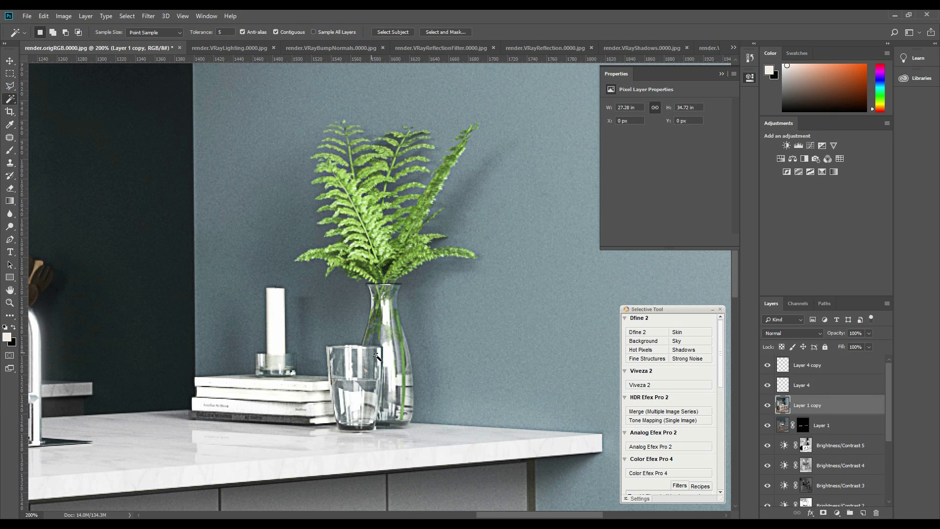
left_click(386, 315)
left_click(356, 399, "shift")
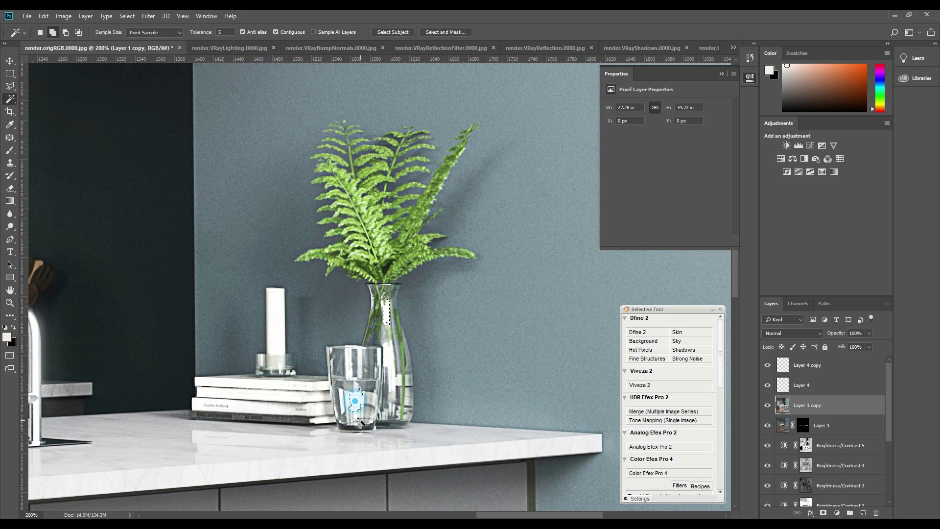
left_click(347, 361, "shift")
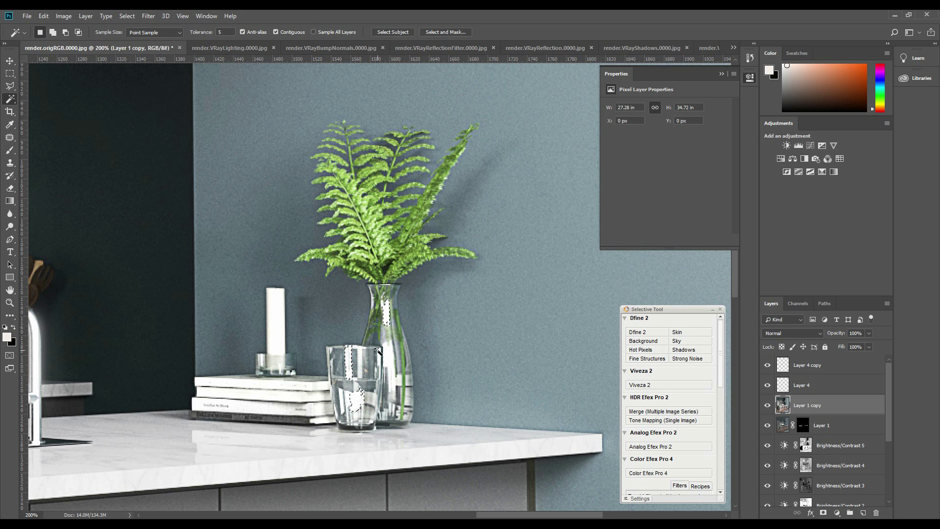
left_click(388, 360, "shift")
Step: Copy the selected glass highlights to a new layer, duplicate that layer and set both to Screen blending
key("ctrl+j")
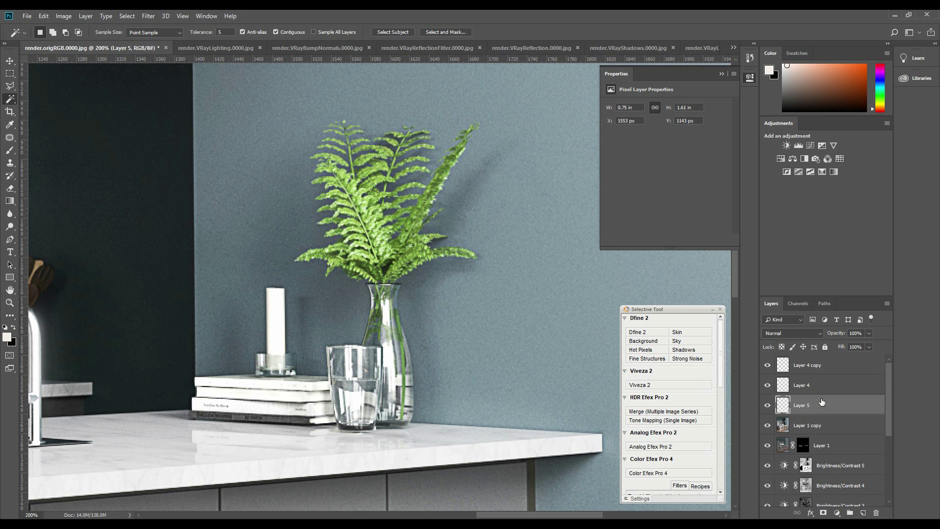
key("ctrl+j")
left_click(808, 422, "shift")
left_click(793, 333)
left_click(778, 170)
Step: Apply a Gaussian Blur to Layer 5 to create a wide glow around the glass highlights
left_click(803, 424)
left_click(148, 16)
left_click(185, 128)
left_click(289, 164)
key("Return")
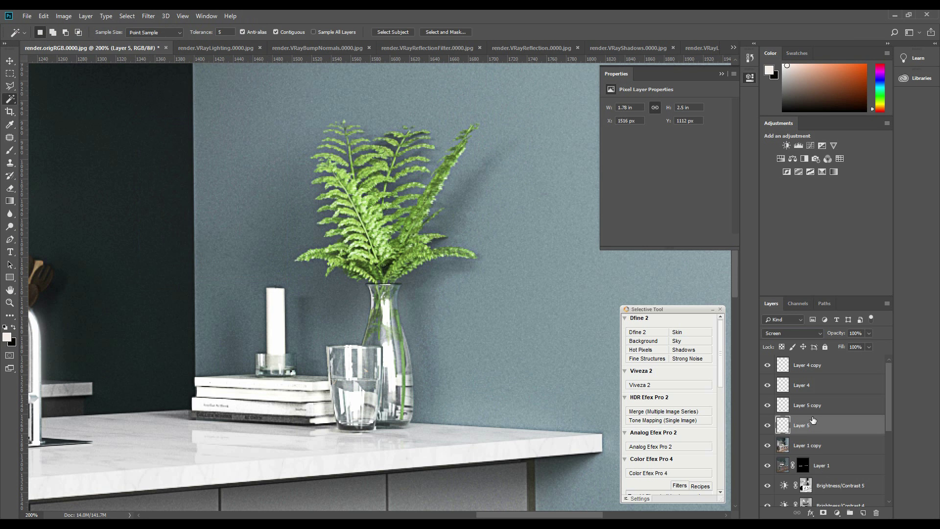
Step: Apply a Gaussian Blur with a smaller radius to Layer 5 copy
left_click(807, 405)
left_click(149, 16)
left_click(190, 126)
left_click(289, 164)
type("1")
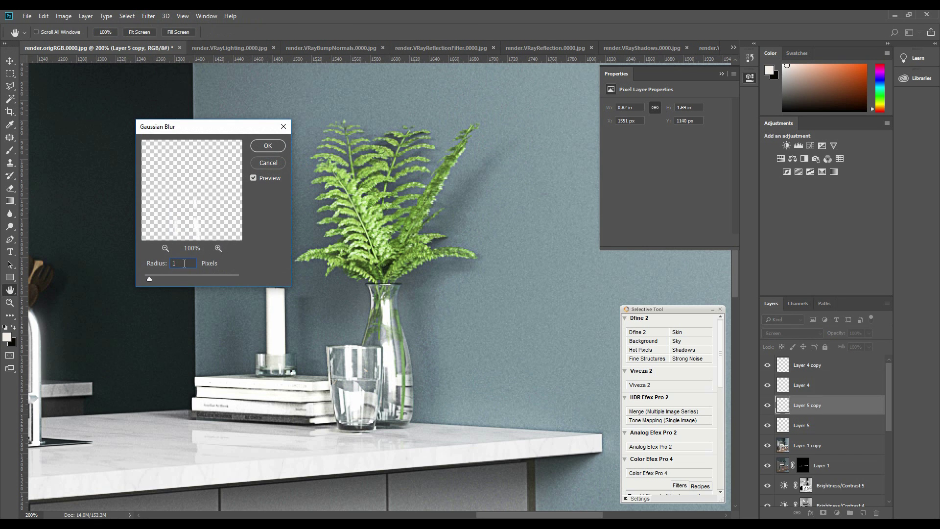
key("Return")
Step: Merge the glow layers from Layer 4 copy down through Layer 1 copy into a single layer
key("w")
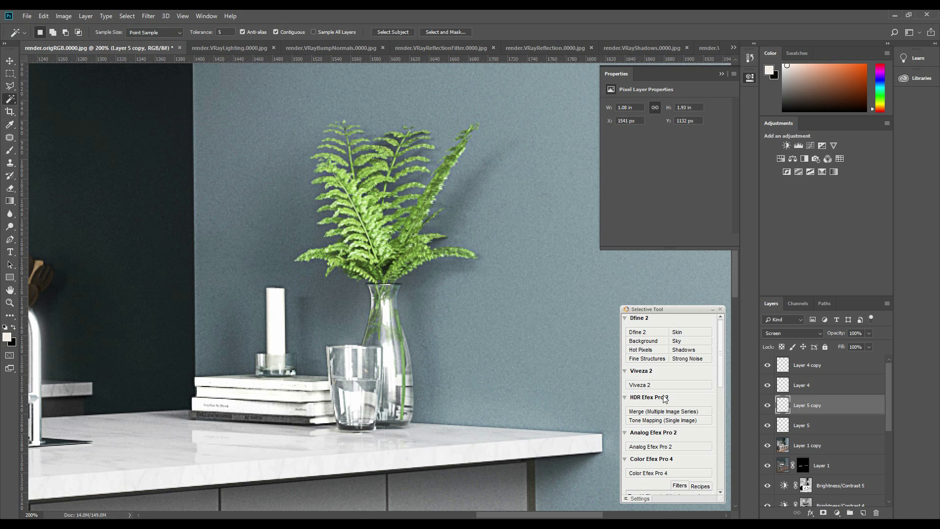
key("ctrl+minus")
key("ctrl+minus")
key("ctrl+minus")
key("ctrl+minus")
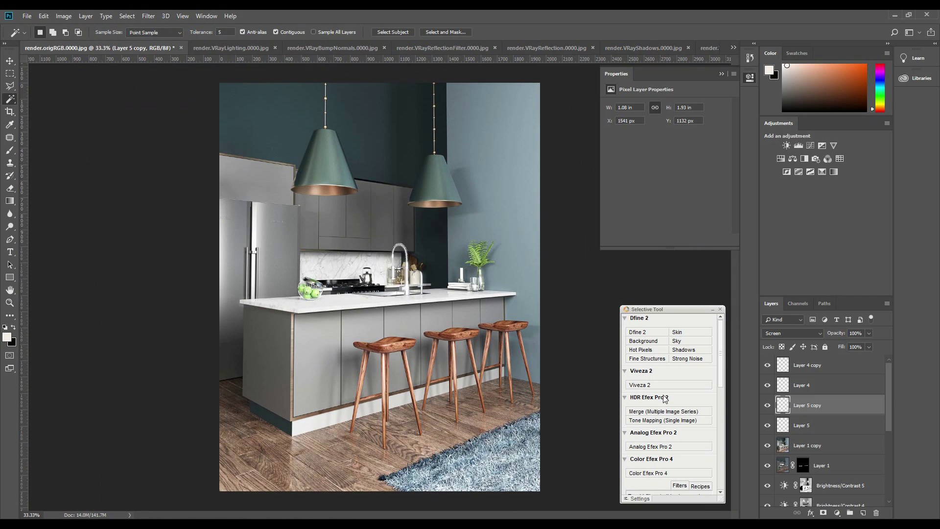
key("ctrl+plus")
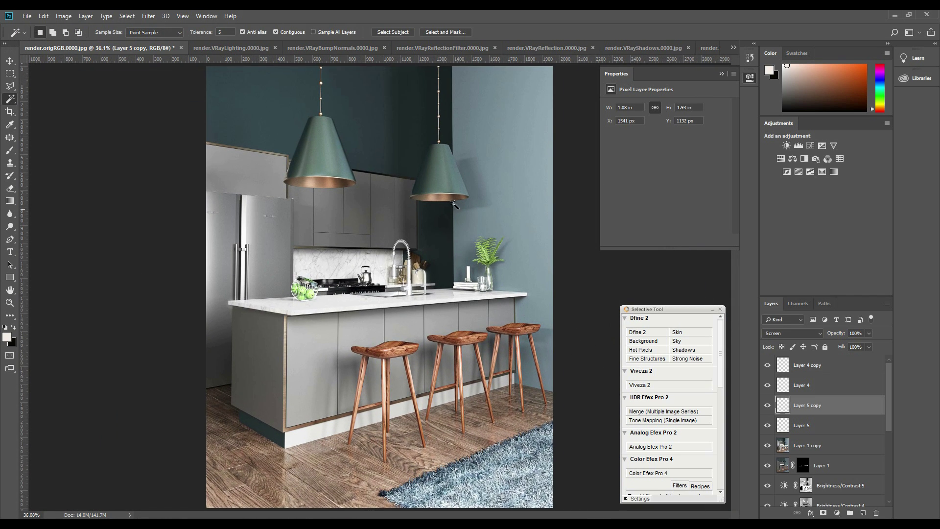
left_click(148, 16)
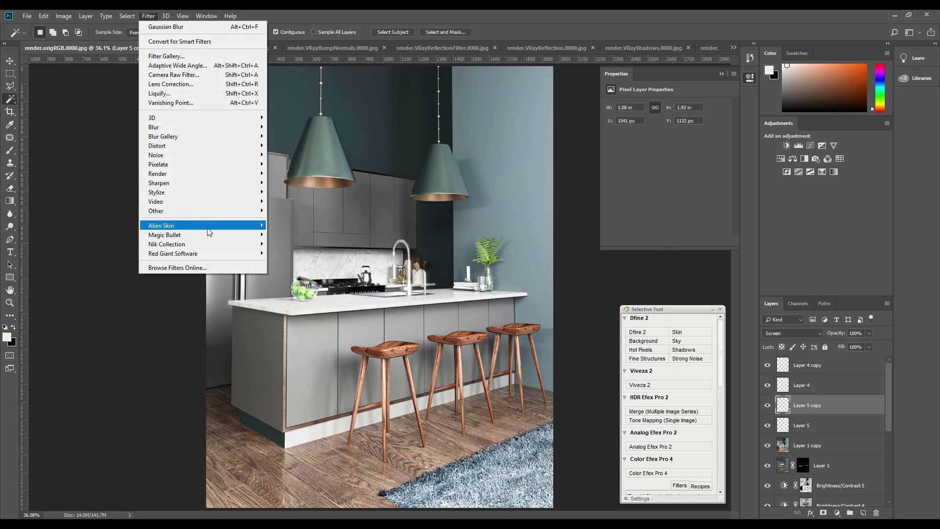
key("Escape")
left_click(833, 444)
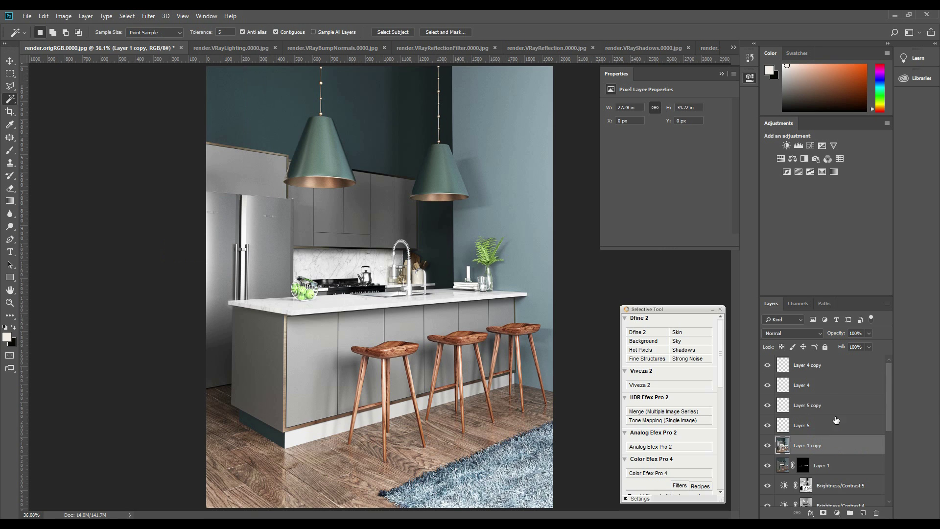
left_click(832, 366, "shift")
key("ctrl+e")
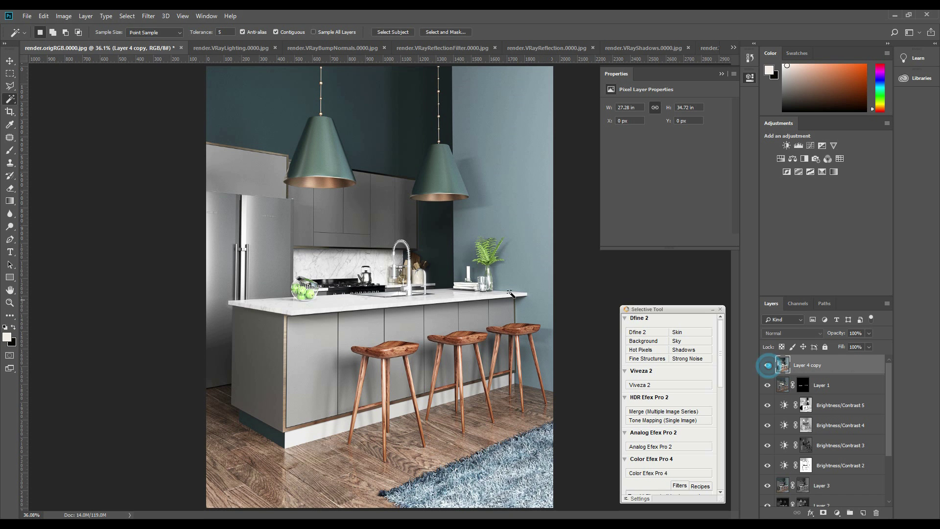
Step: Open the merged layer in the Magic Bullet PhotoLooks filter
left_click(149, 15)
mouse_move(216, 235)
left_click(277, 235)
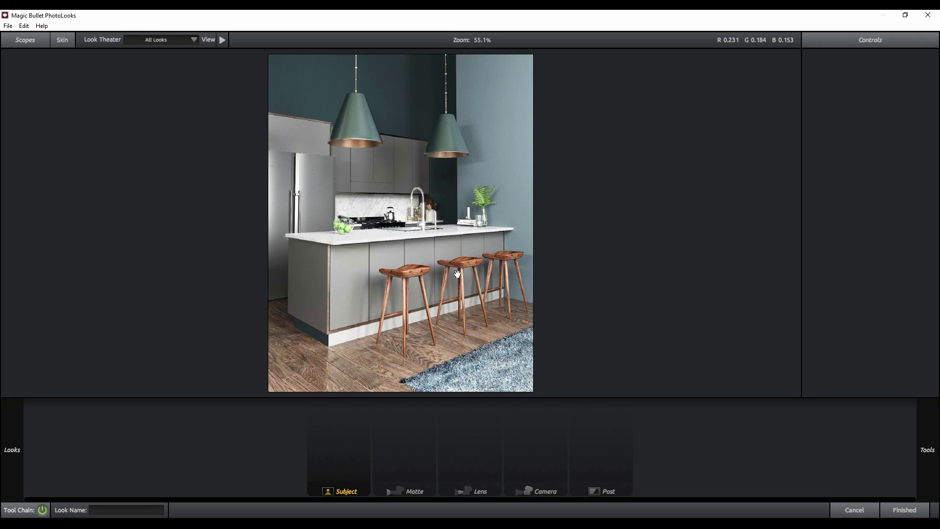
scroll(399, 193, "up", 2)
scroll(399, 194, "down", 4)
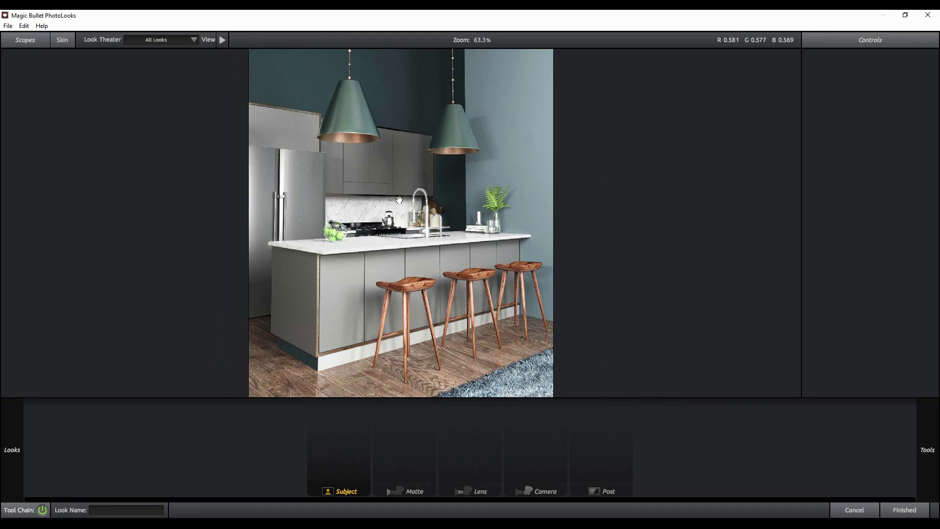
Step: Add a Chromatic Aberration tool to the Post stage of the look and set its Red/Cyan value to 0.1
mouse_move(927, 449)
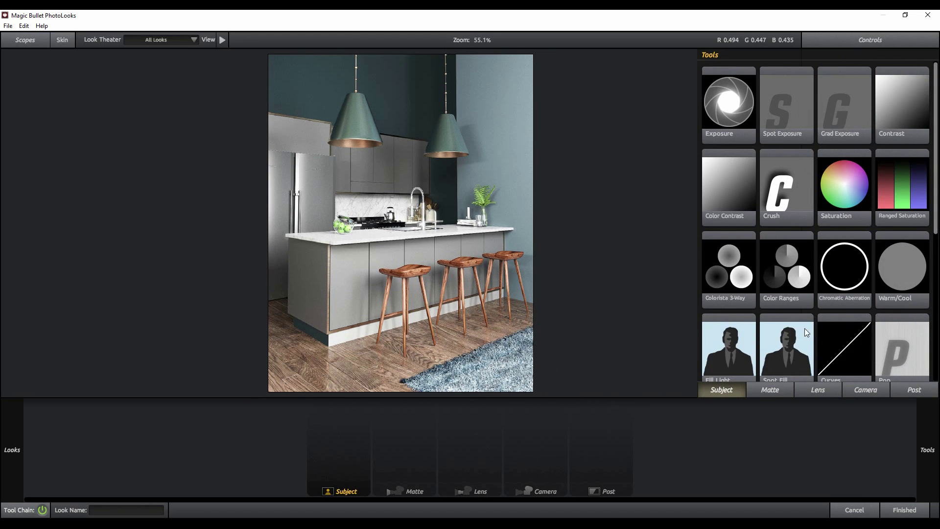
left_click_drag(852, 286, 624, 445)
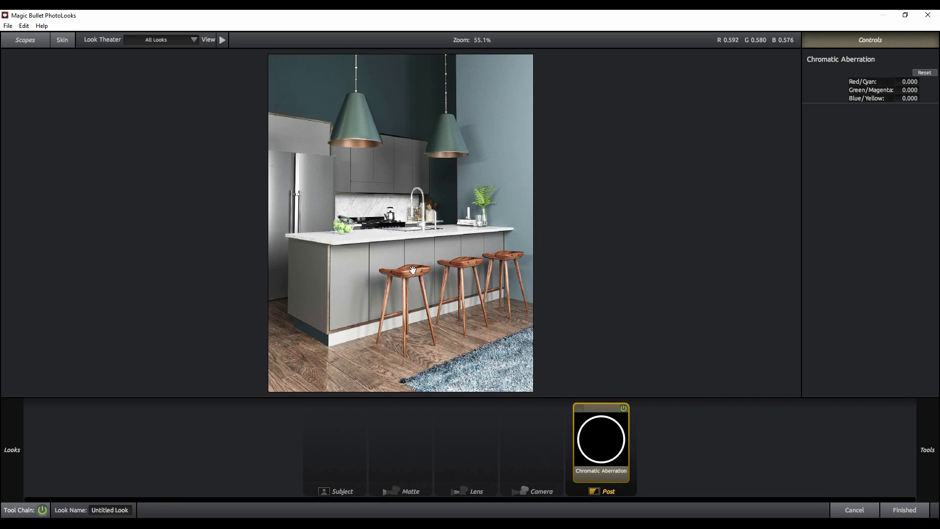
scroll(429, 219, "up", 2)
scroll(429, 219, "up", 3)
left_click(916, 81)
type("0.1")
key("Return")
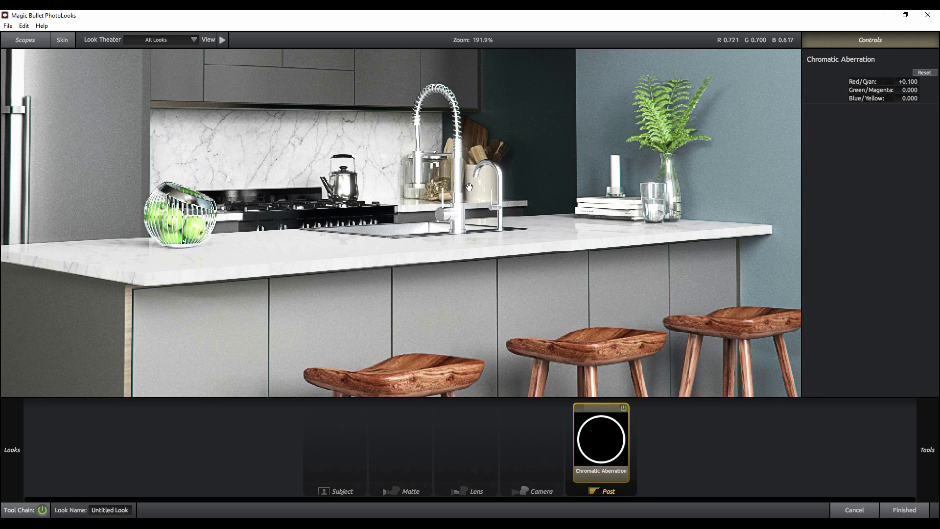
Step: Check the colour fringing around the pendant lamps and set the Chromatic Aberration Red/Cyan value to 0.2
left_click_drag(464, 180, 501, 293)
left_click_drag(384, 134, 436, 324)
left_click_drag(357, 244, 405, 245)
left_click_drag(366, 179, 368, 188)
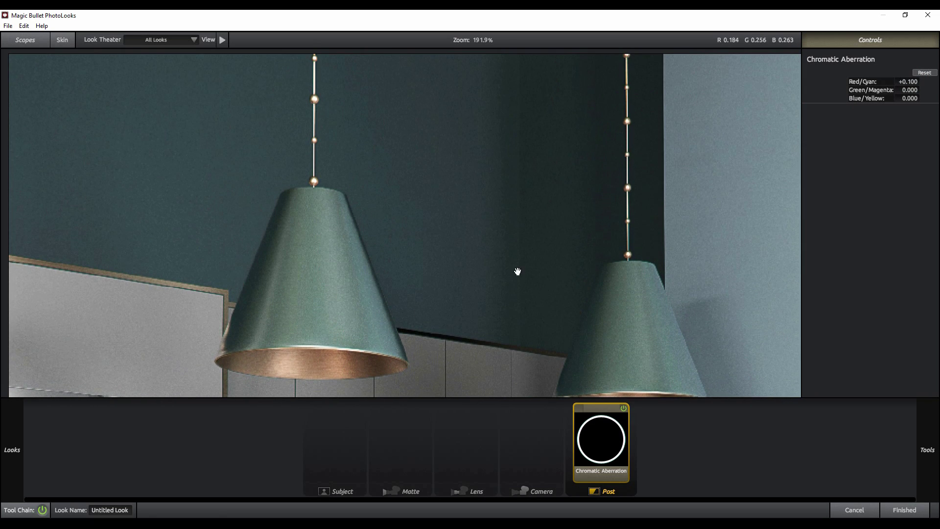
left_click(911, 80)
type("0.2")
key("Return")
Step: Examine edge fringing on the countertop, stools, fridge and cabinets, comparing the image with Chromatic Aberration off and on
left_click_drag(636, 293, 642, 93)
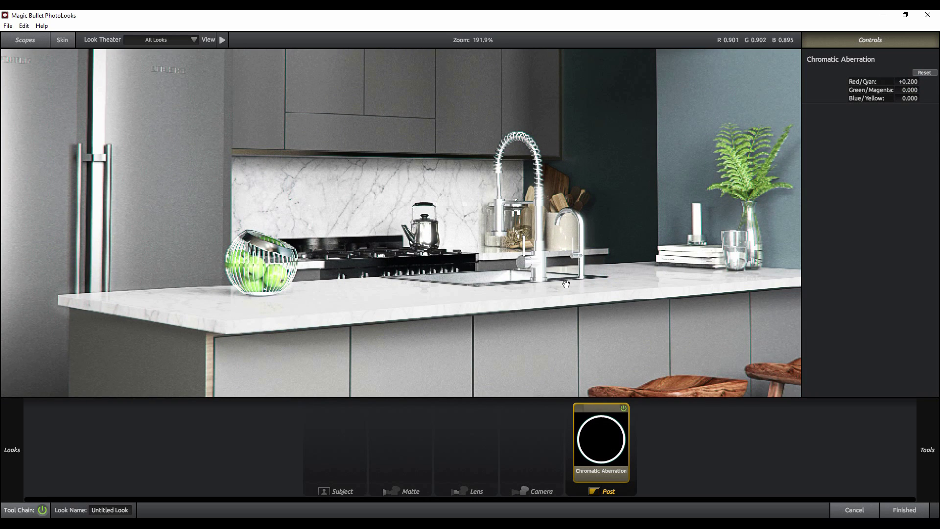
left_click_drag(556, 281, 397, 186)
left_click_drag(421, 245, 598, 189)
left_click_drag(392, 216, 627, 220)
left_click_drag(472, 248, 653, 207)
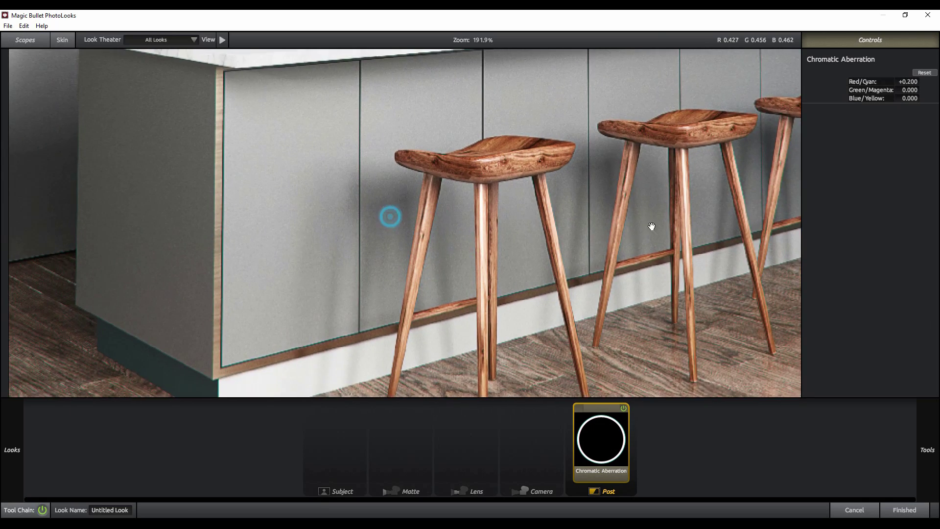
left_click_drag(636, 277, 511, 86)
left_click_drag(157, 128, 270, 210)
left_click_drag(343, 71, 347, 294)
left_click_drag(320, 78, 300, 201)
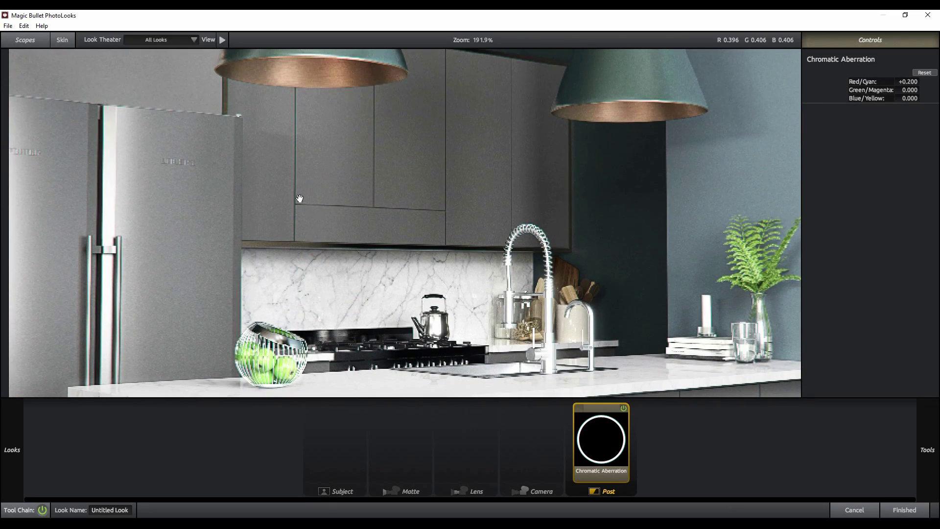
left_click_drag(294, 147, 316, 185)
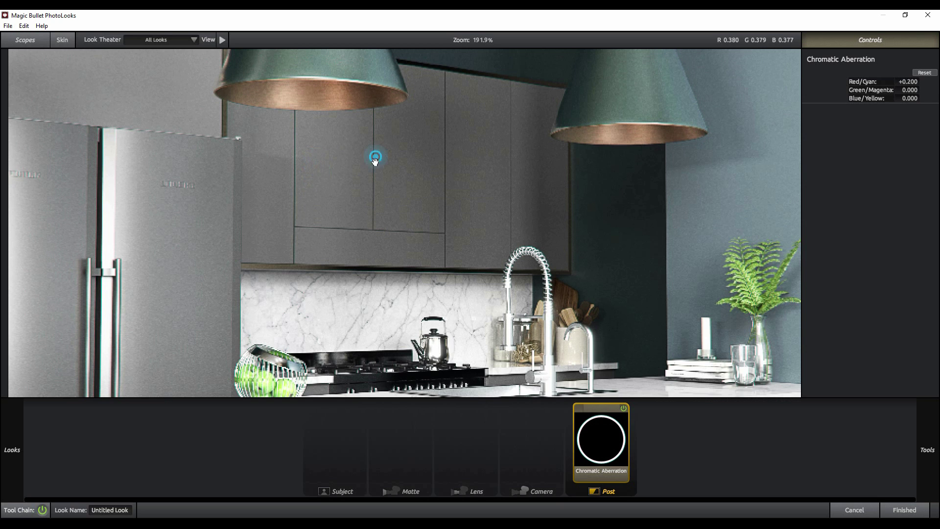
left_click_drag(376, 156, 459, 248)
left_click(624, 409)
left_click(624, 408)
left_click(623, 408)
left_click(623, 409)
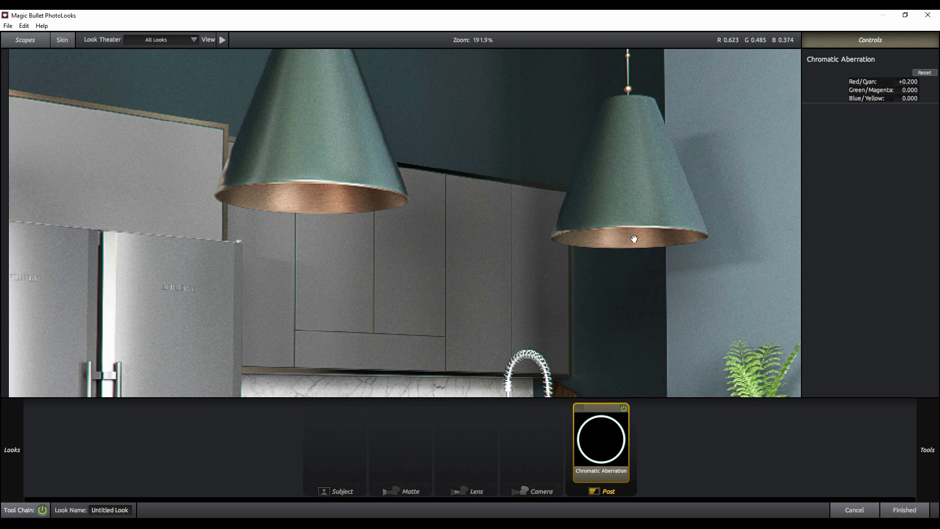
Step: Add the Short Streak anamorphic flare preset to the Lens stage of the look
mouse_move(930, 336)
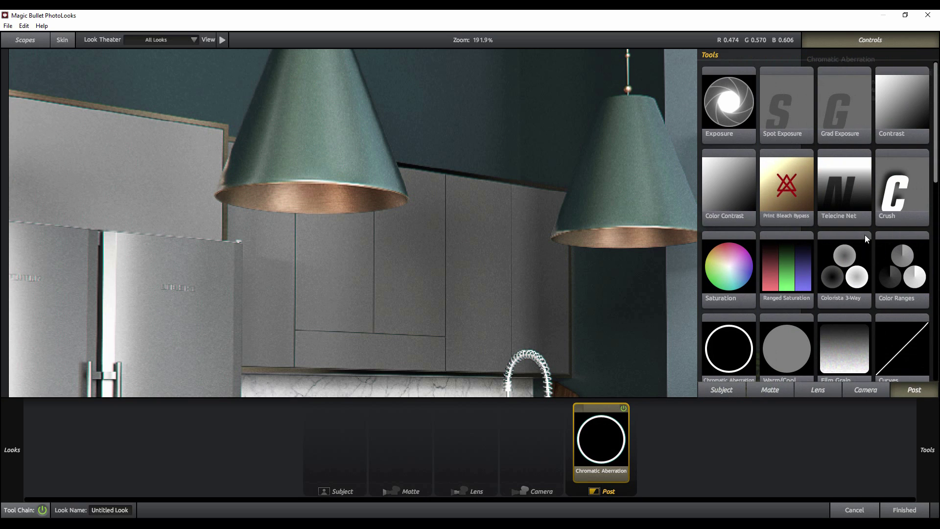
left_click(815, 393)
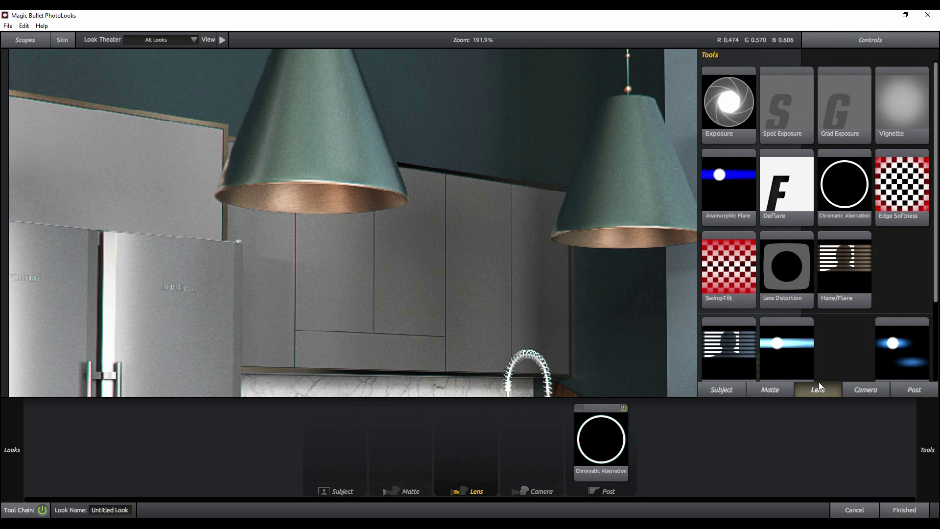
scroll(489, 304, "down", 5)
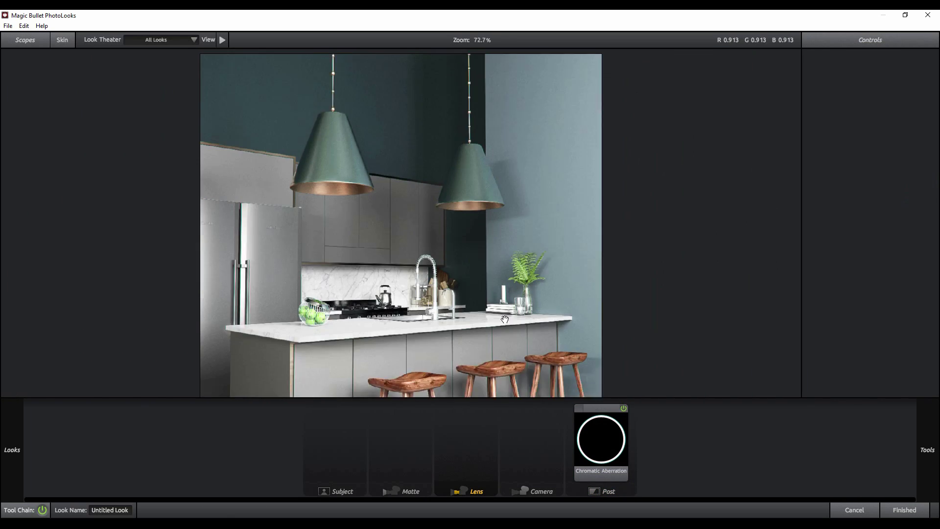
scroll(505, 319, "down", 1)
mouse_move(933, 314)
left_click_drag(903, 348, 485, 435)
scroll(526, 249, "up", 3)
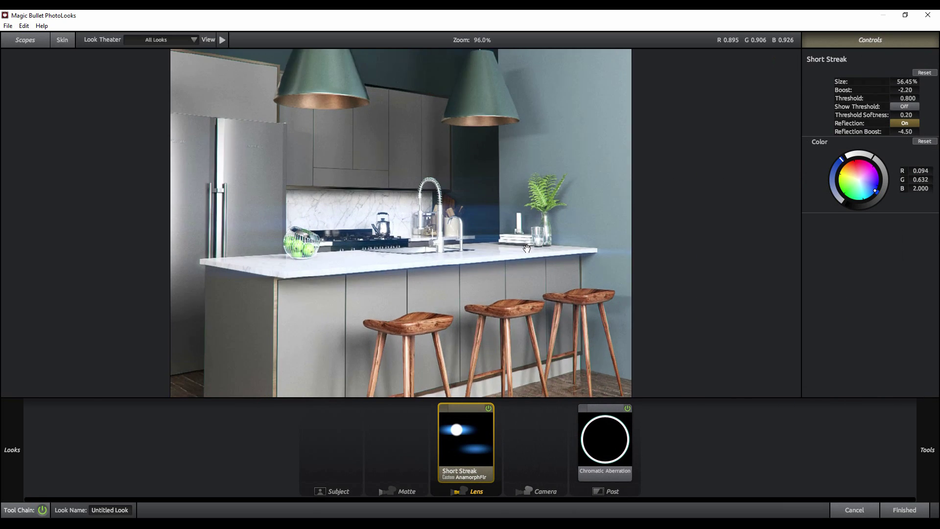
scroll(527, 249, "up", 5)
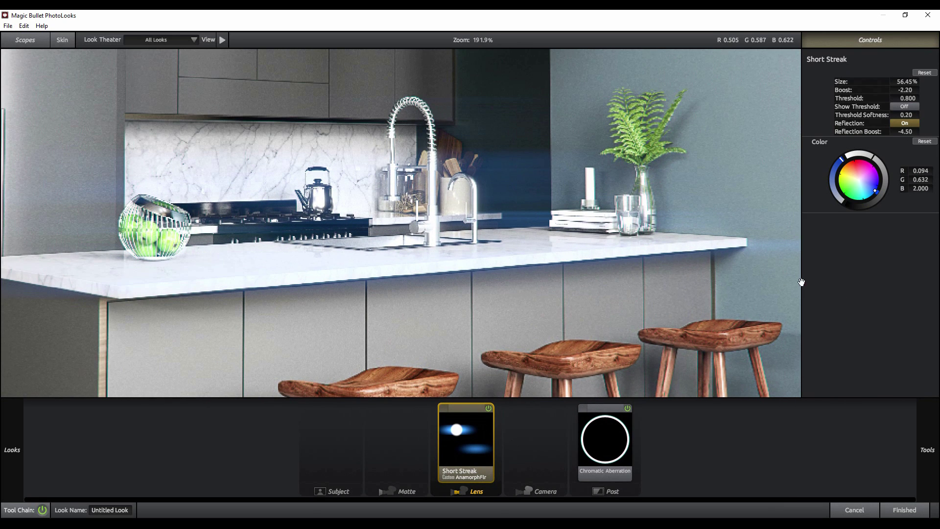
Step: Turn off the flare's Reflection, lower its Boost to -4.80, and compare the image with and without it
left_click(914, 123)
left_click_drag(910, 90, 887, 90)
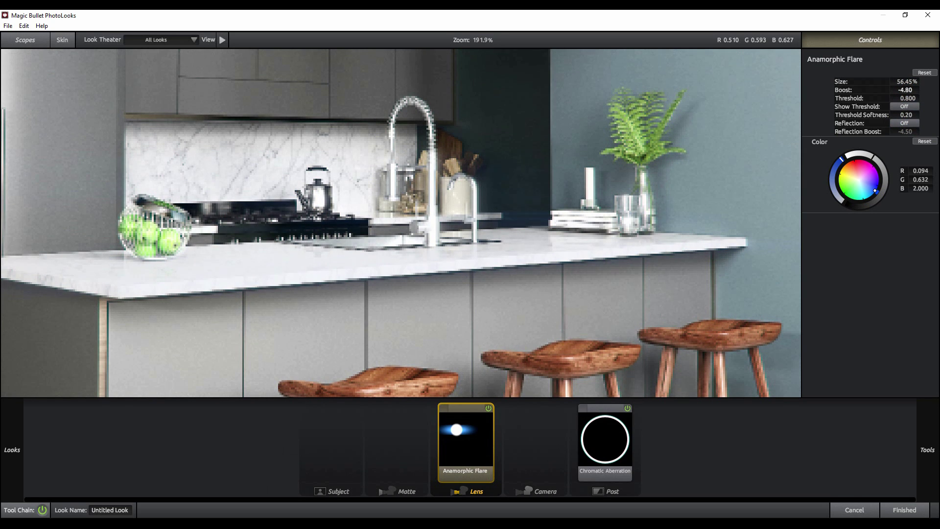
left_click_drag(894, 90, 897, 90)
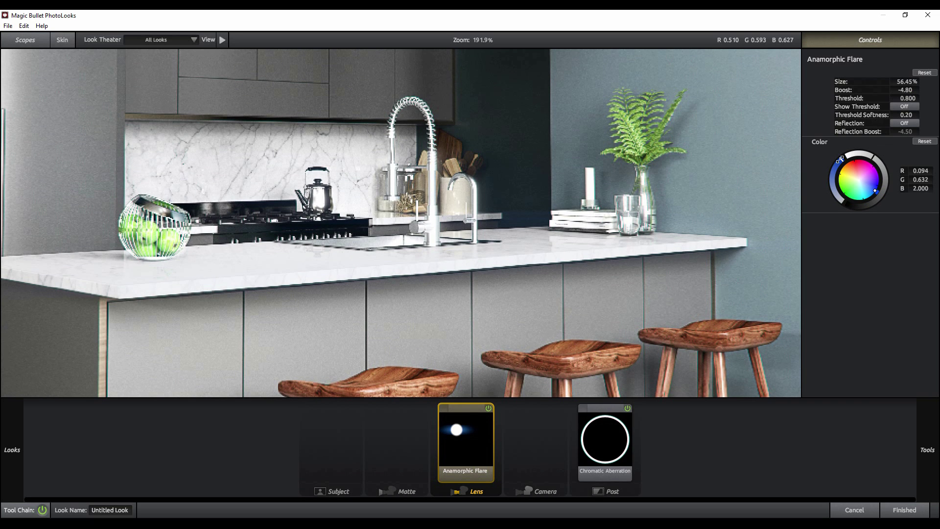
left_click(489, 408)
left_click(488, 408)
left_click(488, 407)
left_click(489, 408)
Step: Try a star filter with a lowered Boost in the Matte stage and remove it from the look
mouse_move(927, 449)
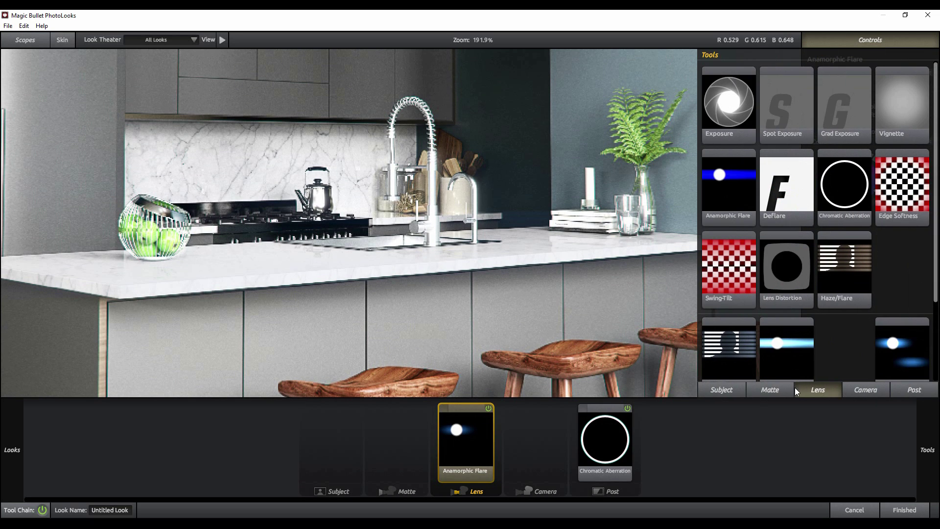
left_click(770, 390)
scroll(804, 312, "down", 3)
left_click_drag(795, 214, 556, 359)
left_click_drag(914, 92, 848, 92)
left_click_drag(390, 449, 390, 494)
left_click_drag(395, 436, 367, 471)
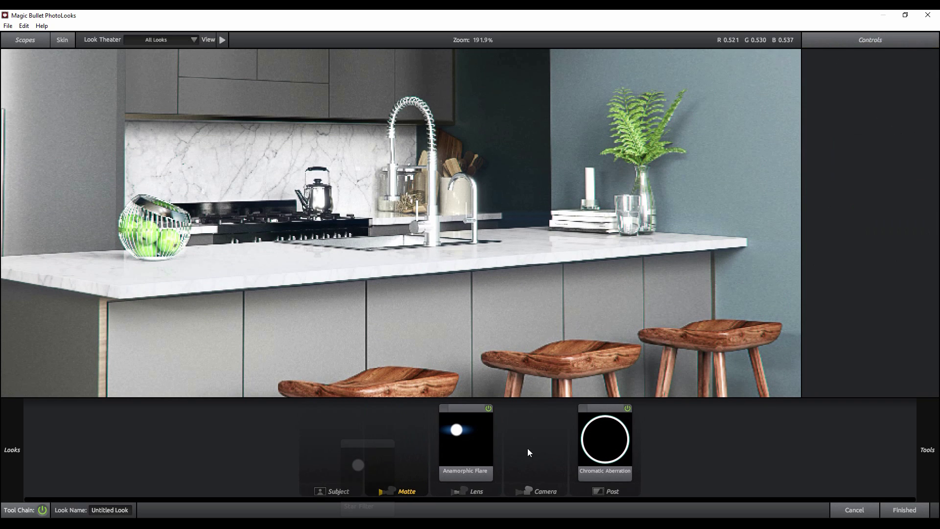
Step: Add the Warm Netting star filter preset to the Matte stage and lower its Boost to -5.20
mouse_move(927, 449)
scroll(846, 308, "down", 3)
scroll(847, 311, "down", 5)
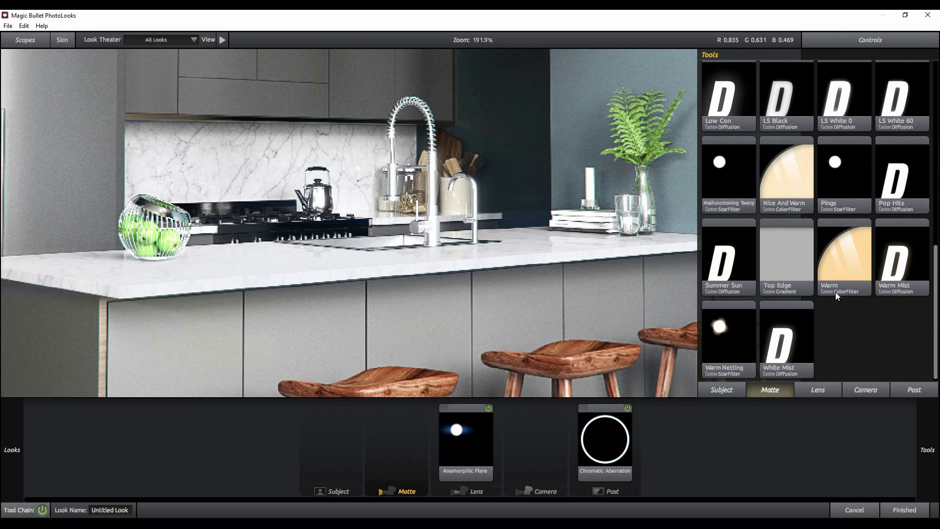
left_click_drag(716, 339, 407, 430)
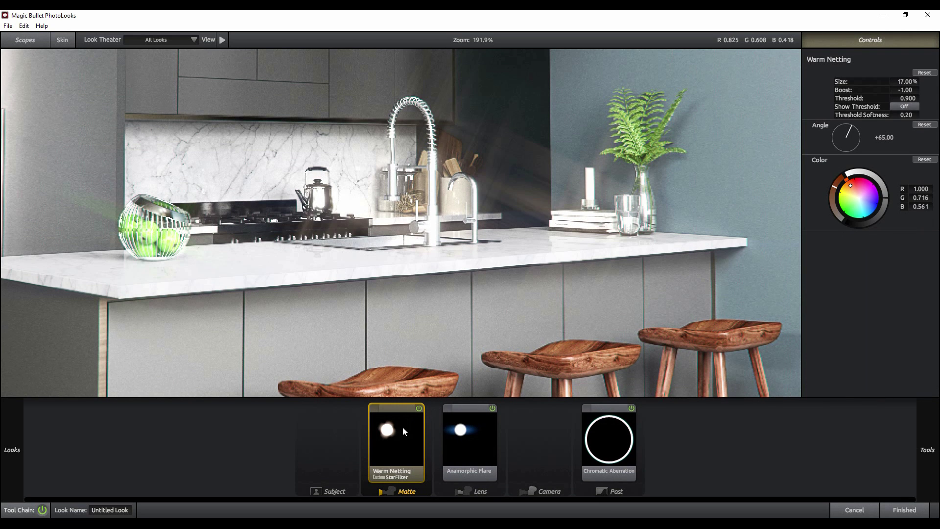
left_click_drag(912, 92, 894, 92)
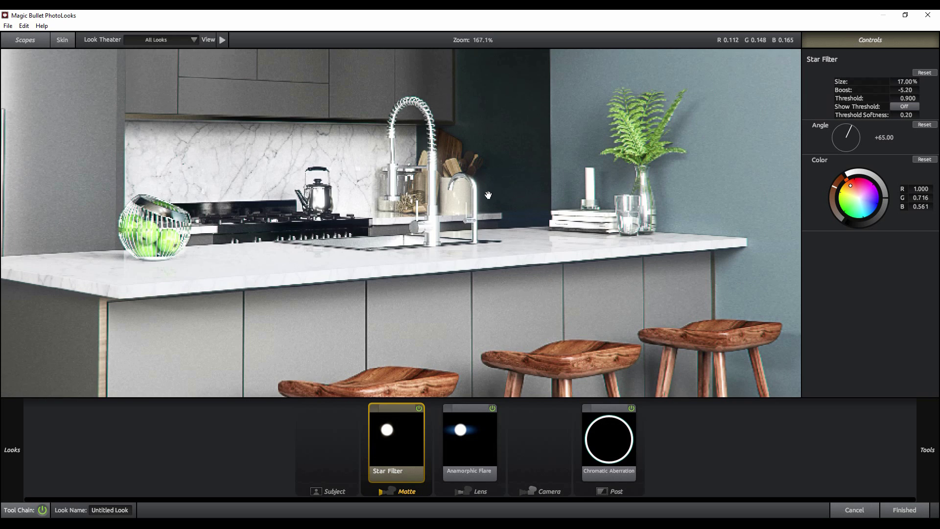
Step: Compare the image with the star filter and flare off and on, and delete the star filter from the Matte stage
scroll(485, 195, "down", 5)
left_click(417, 408)
left_click(418, 408)
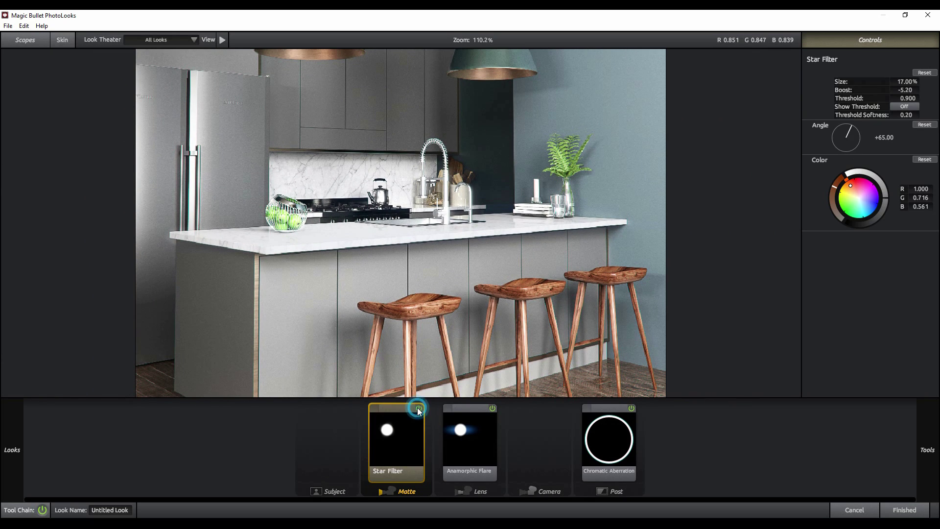
left_click(493, 409)
left_click(493, 408)
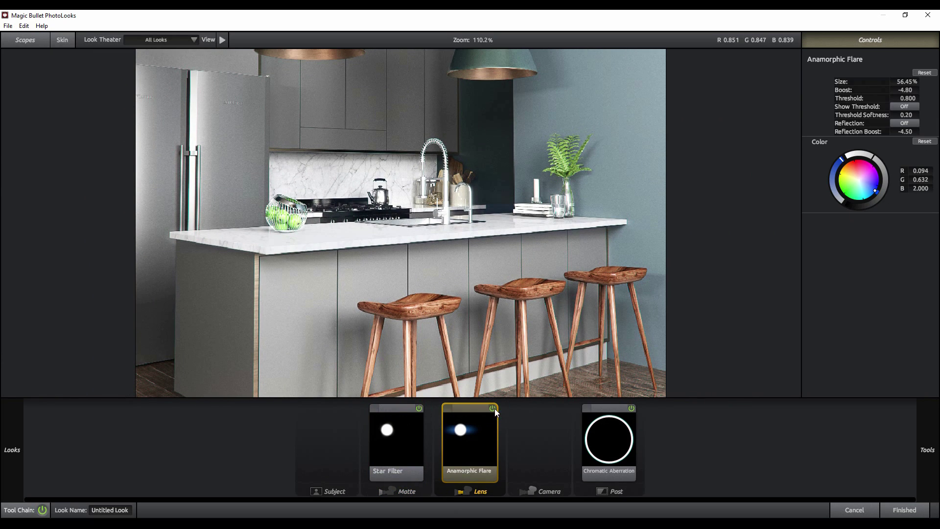
left_click_drag(420, 406, 426, 445)
key("Delete")
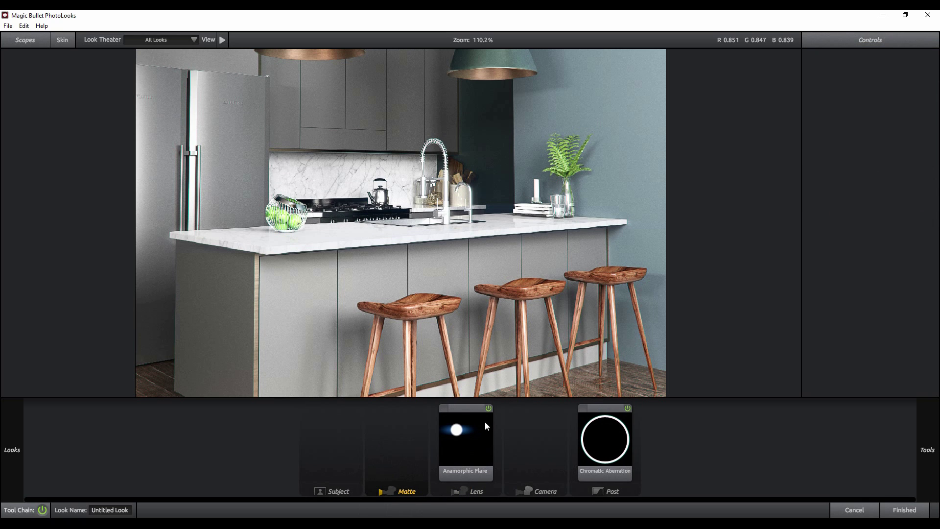
Step: Compare the image with and without the Anamorphic Flare, and apply the finished look to the layer in Photoshop
left_click(490, 409)
left_click(489, 409)
left_click(489, 410)
left_click(490, 410)
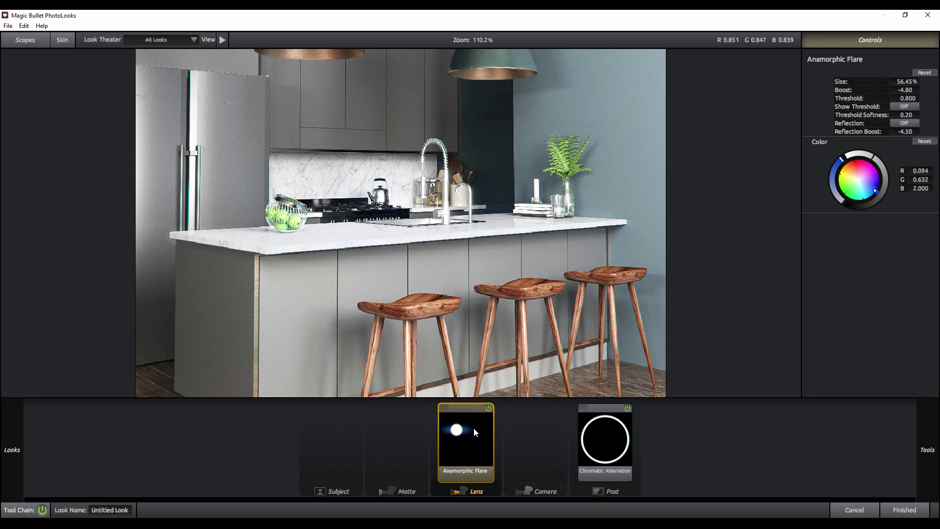
left_click(910, 509)
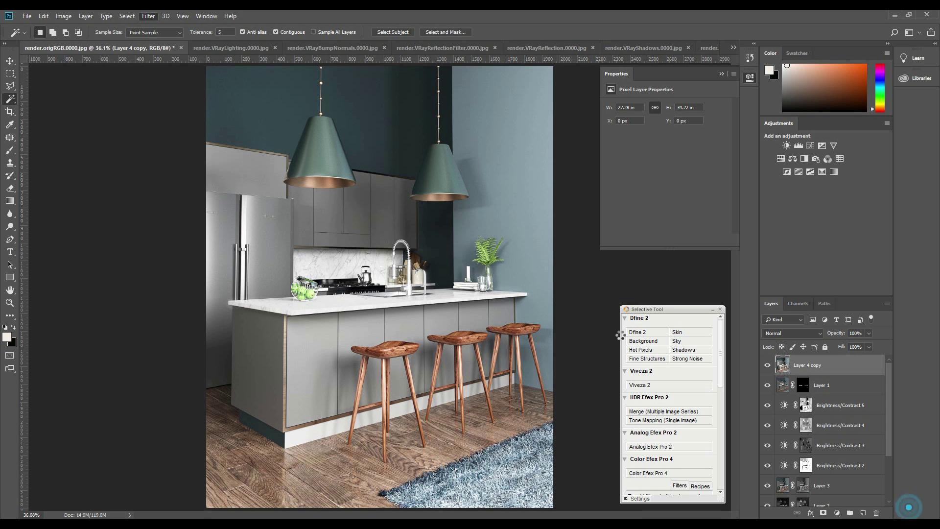
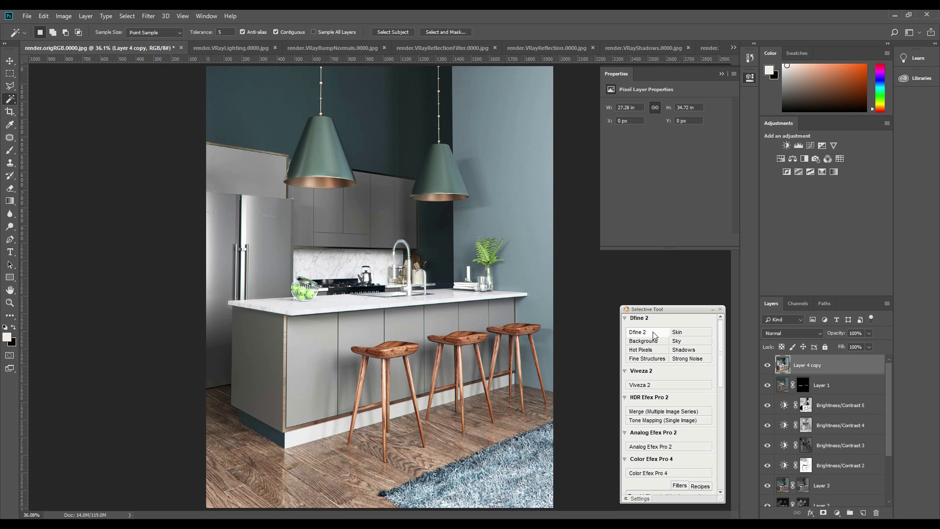
Step: Reduce the noise of the Layer 4 copy image with Dfine 2 using the automatic profile
left_click(653, 335)
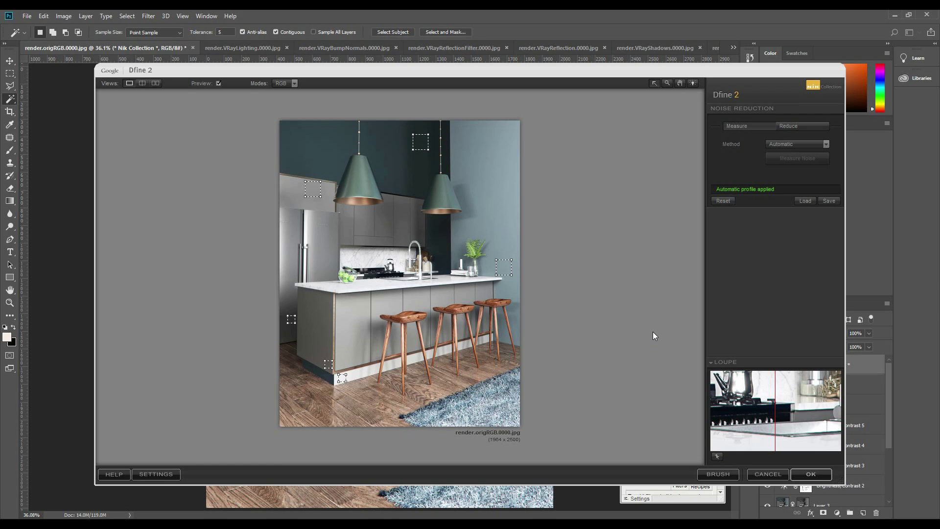
left_click(811, 474)
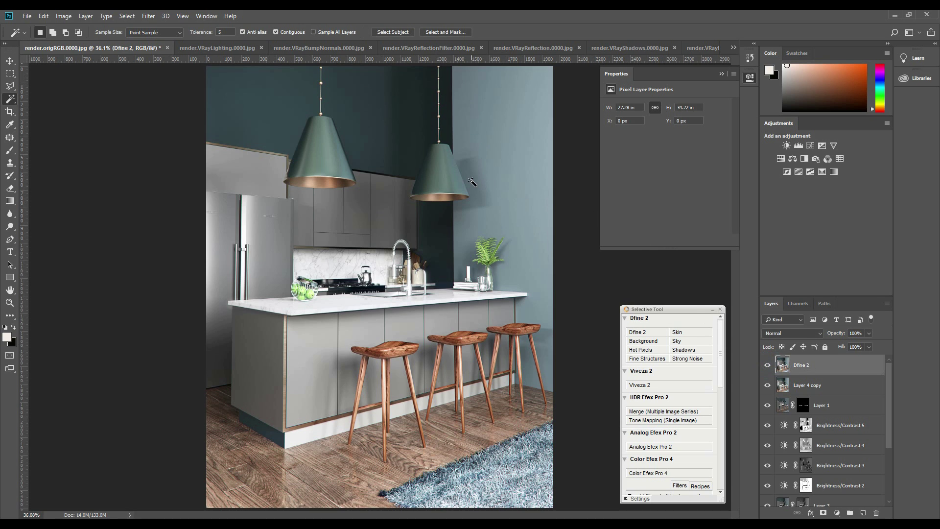
Step: Activate the rectangular marquee tool, start Analog Efex Pro 2 on the denoised layer and switch the camera to Camera Kit
left_click(10, 73)
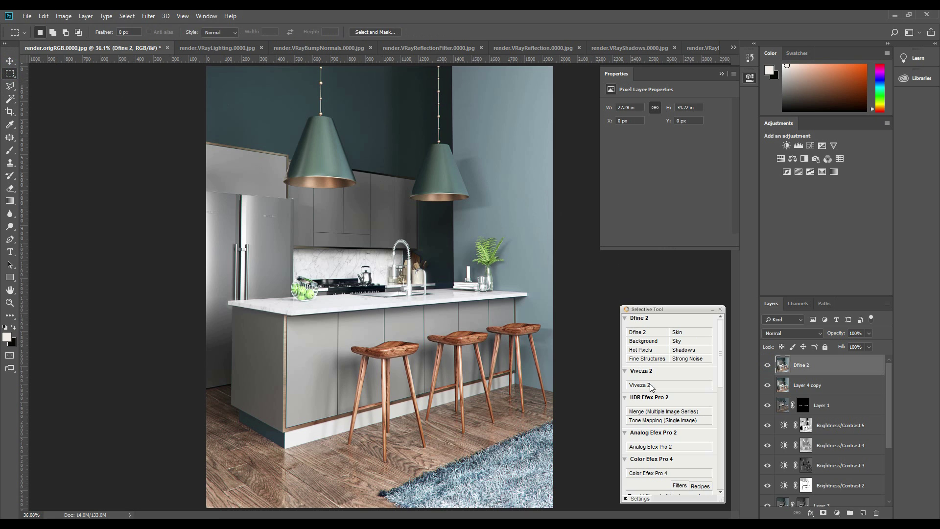
left_click(665, 448)
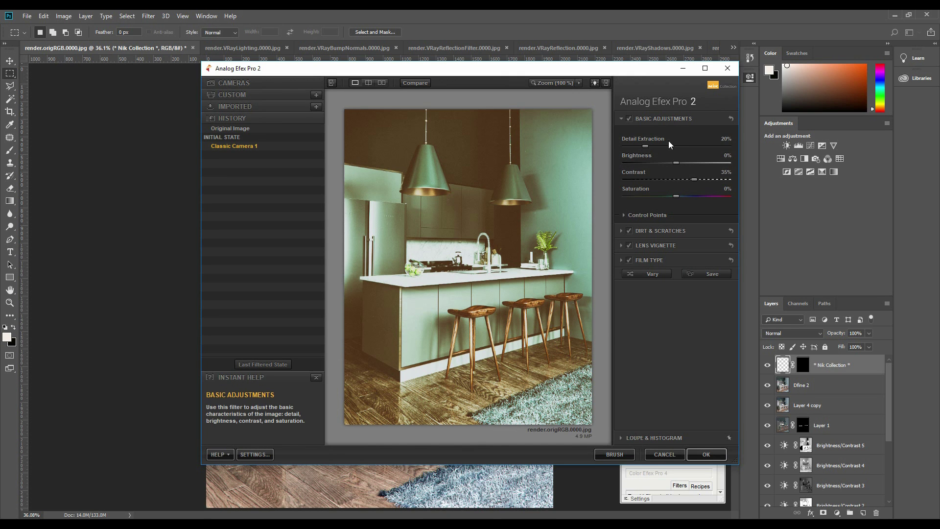
left_click(274, 83)
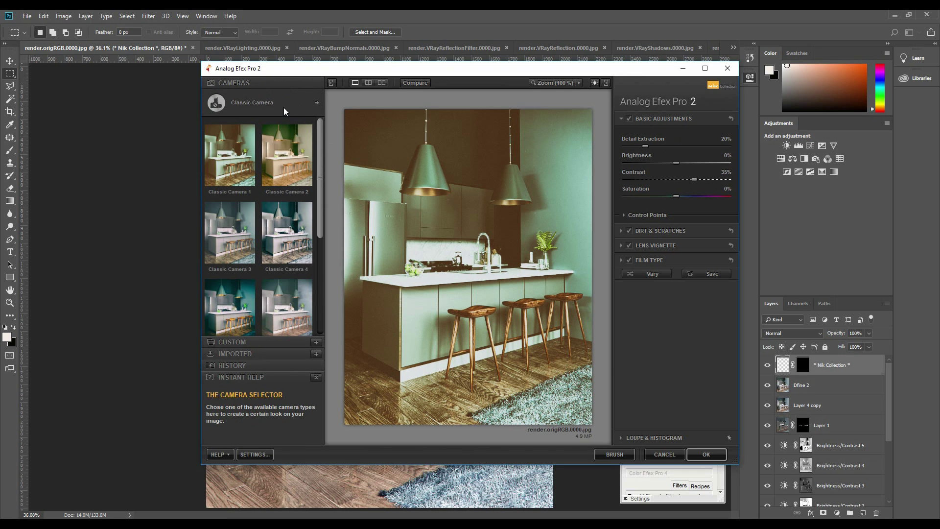
left_click(283, 104)
left_click(392, 137)
Step: Set Detail Extraction to 5%, Contrast to 11% and Saturation to 14% in the Basic Adjustments
mouse_move(630, 145)
left_mouse_down()
mouse_move(641, 145)
mouse_move(625, 147)
left_mouse_up()
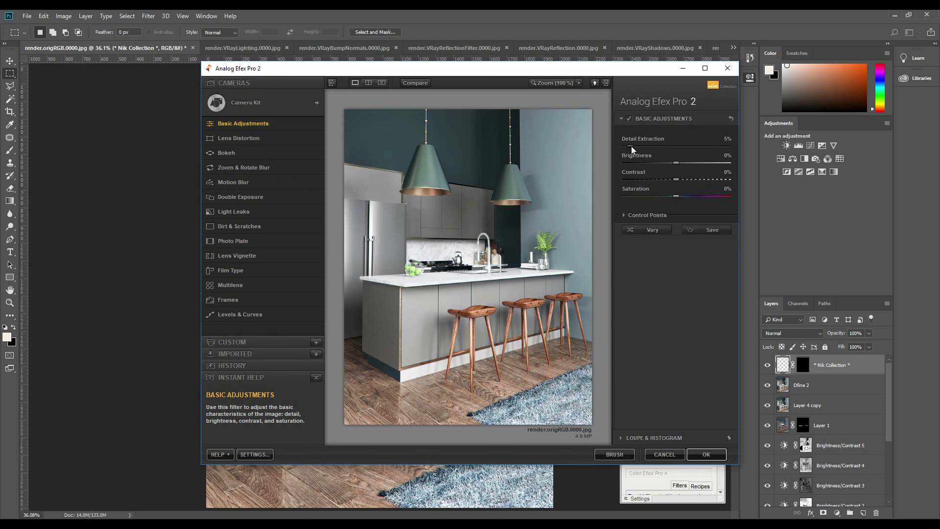
left_click_drag(690, 179, 683, 178)
left_click_drag(725, 196, 662, 194)
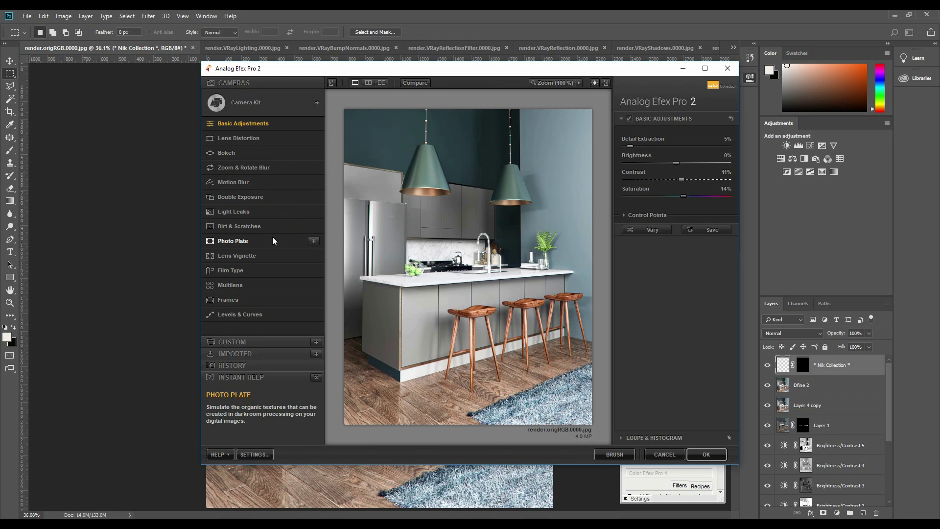
Step: Use the Lens Vignette filter, add Basic Adjustments to the same camera, and slightly raise Contrast and Saturation
left_click(269, 258)
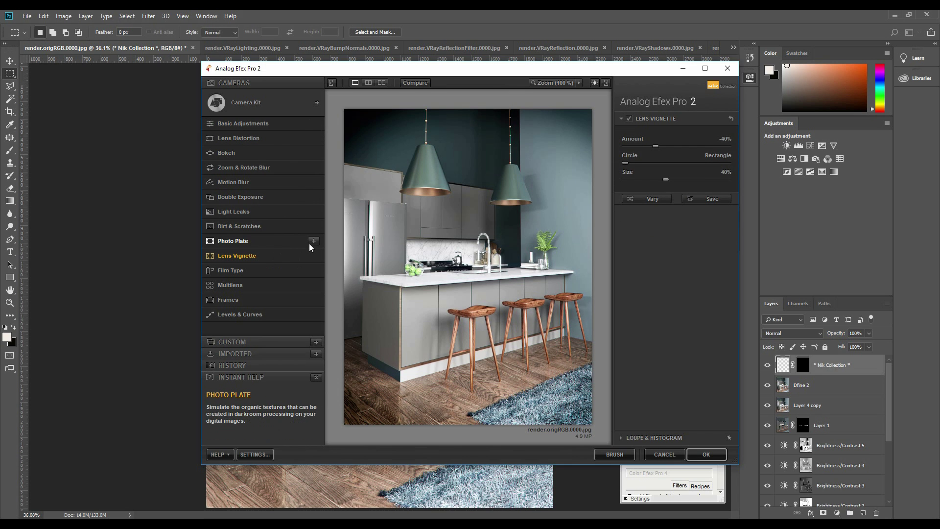
left_click(309, 123)
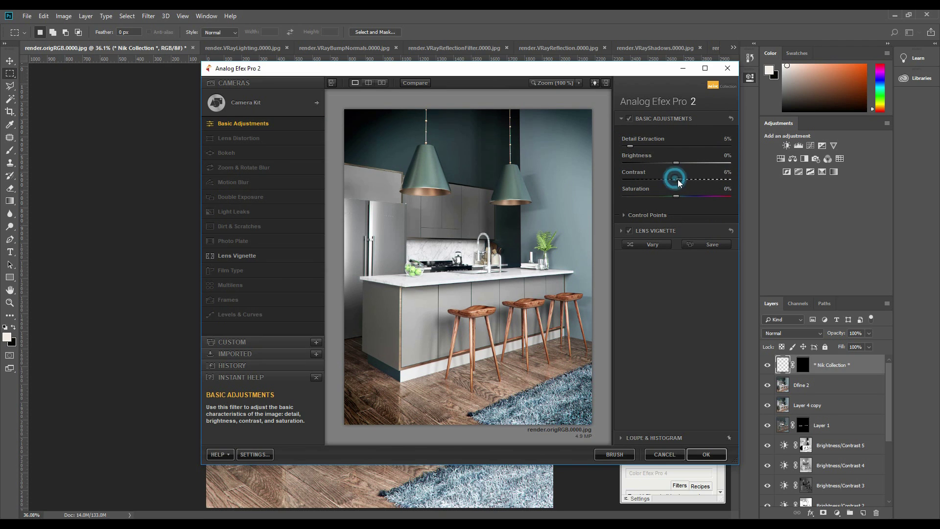
left_click_drag(683, 196, 686, 196)
Step: Set the lens vignette Amount to -18%, Size to 46% and a shape between circle and rectangle, and compare it off and on
left_click(259, 257)
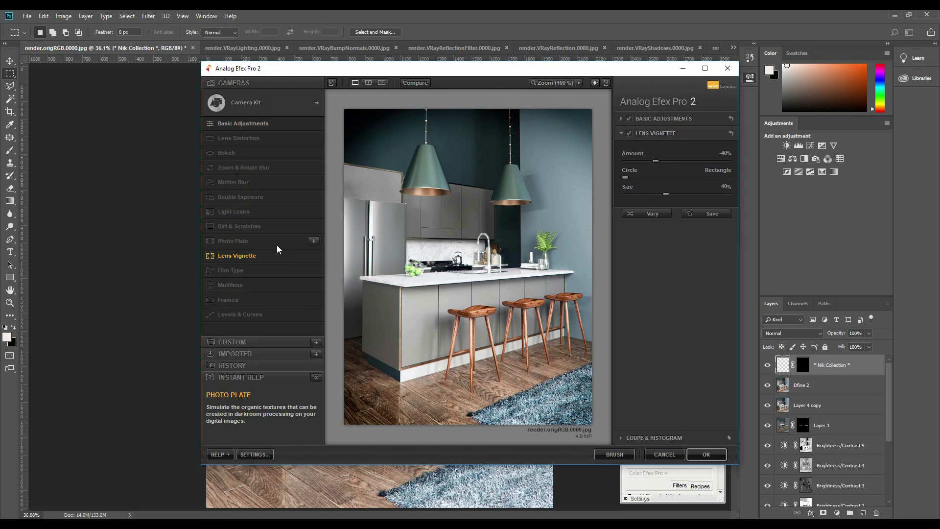
left_click_drag(652, 160, 666, 162)
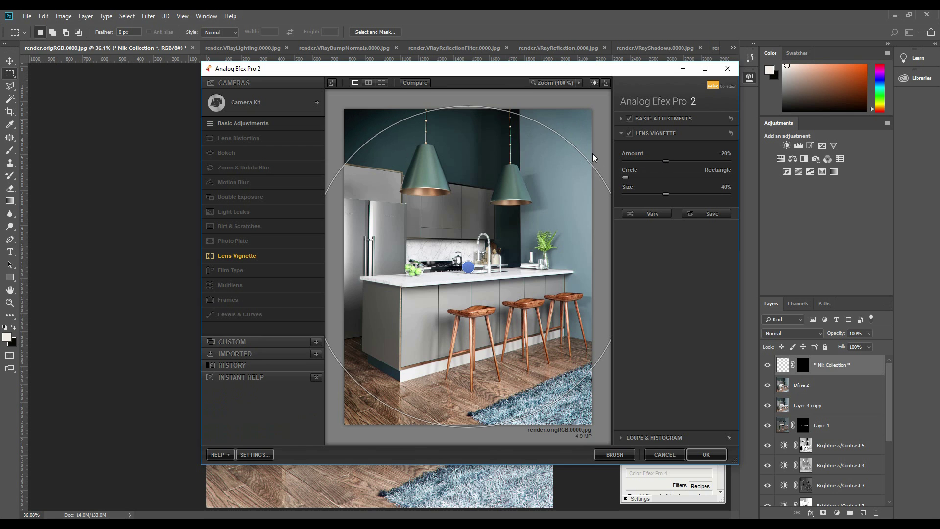
left_click_drag(625, 177, 729, 177)
mouse_move(586, 168)
left_mouse_down()
mouse_move(592, 164)
mouse_move(567, 184)
mouse_move(592, 177)
left_mouse_up()
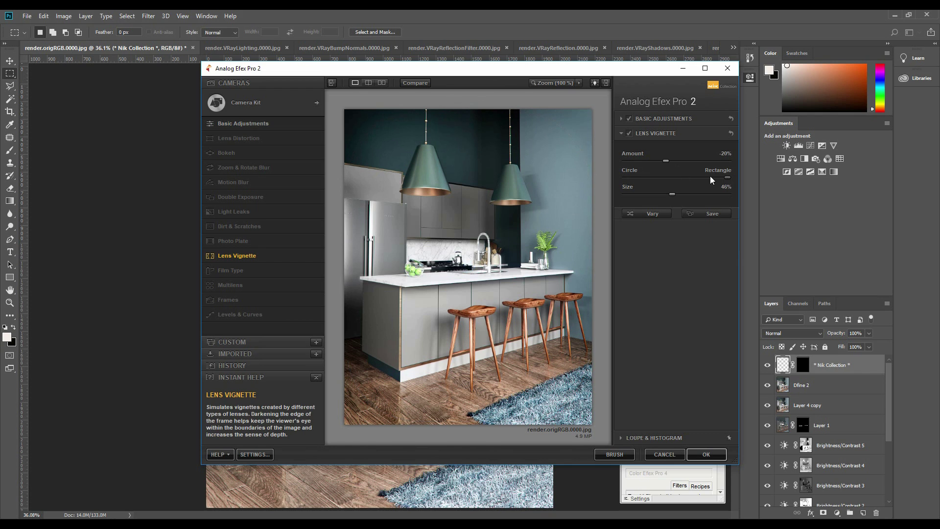
left_click_drag(729, 177, 666, 161)
left_click(629, 134)
left_click(629, 134)
left_click(629, 134)
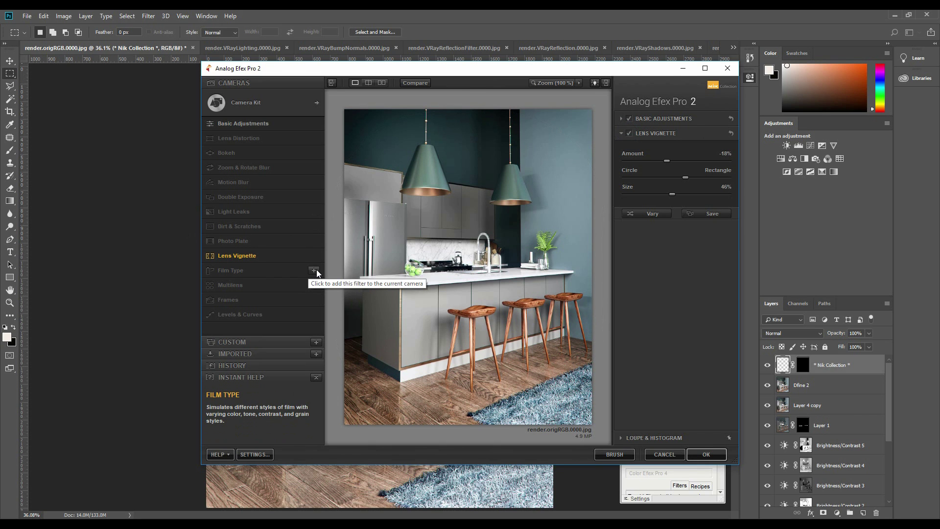
Step: Add the Film Type filter to the camera and try several film presets from the Cool category
left_click(314, 270)
left_click(696, 170)
left_click(688, 193)
left_click(676, 206)
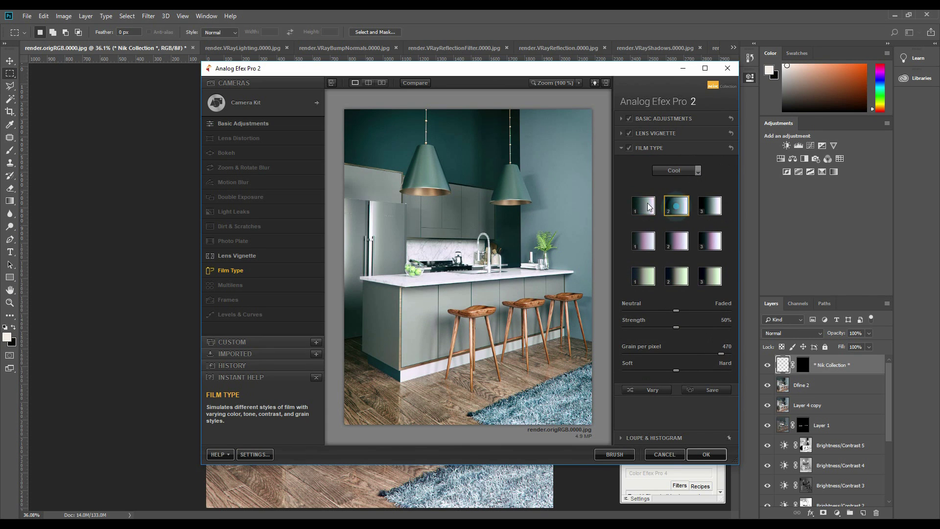
left_click(677, 275)
left_click(714, 268)
left_click(715, 216)
left_click(714, 205)
left_click(645, 272)
left_click(710, 277)
Step: Switch the film category to Subtle, compare several presets and choose preset 3 in the last row
left_click(678, 172)
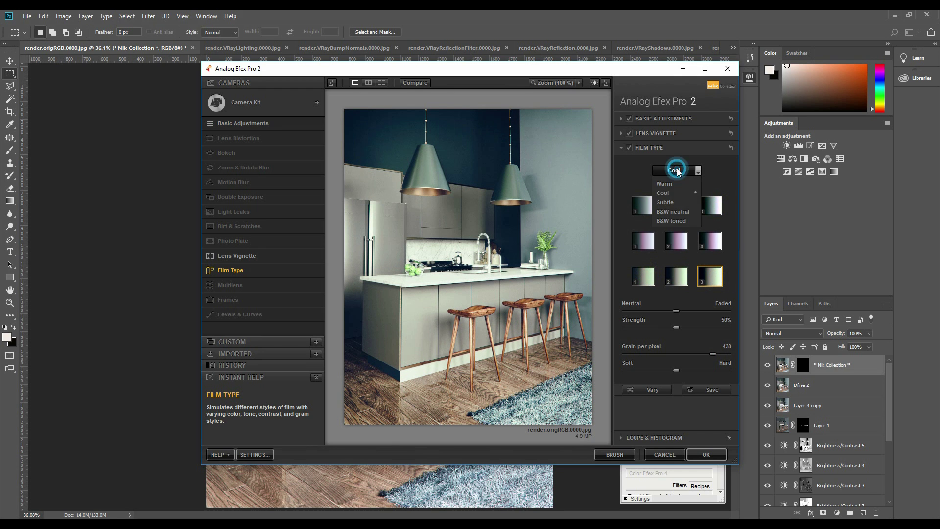
left_click(665, 203)
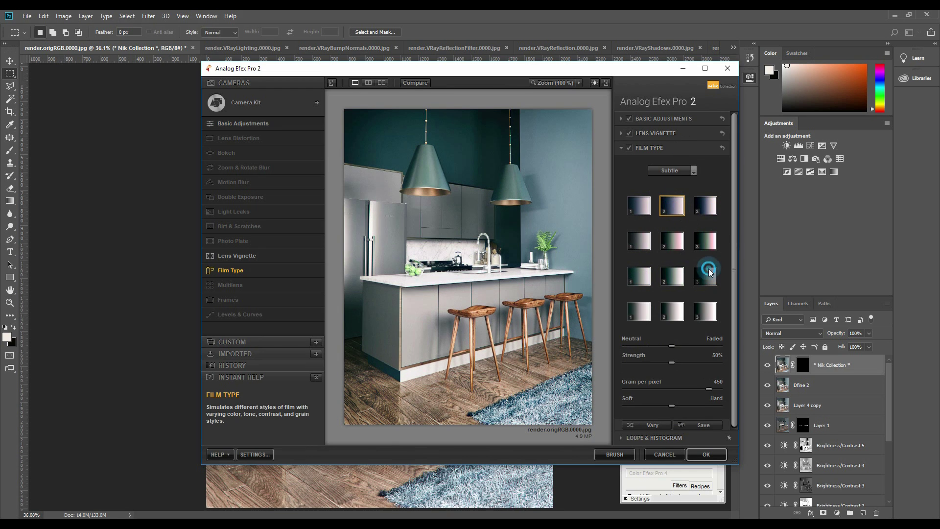
left_click(632, 314)
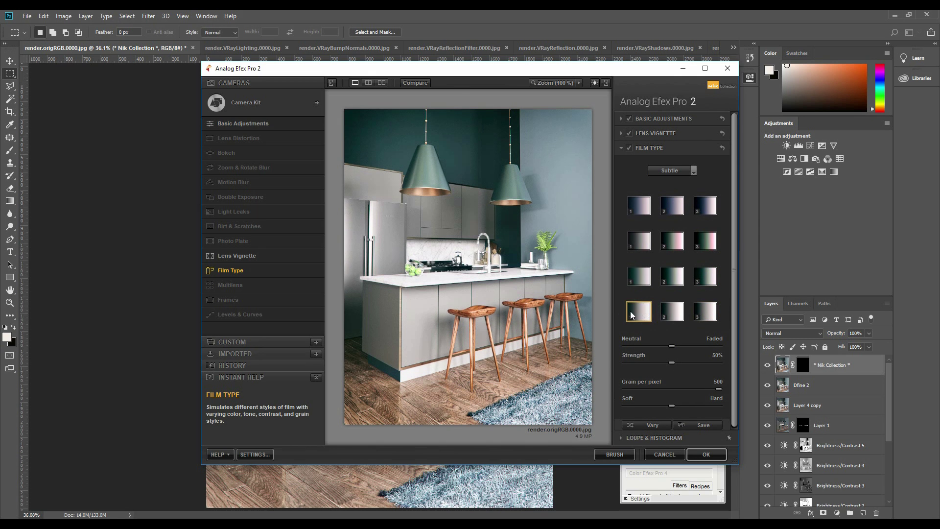
left_click(637, 208)
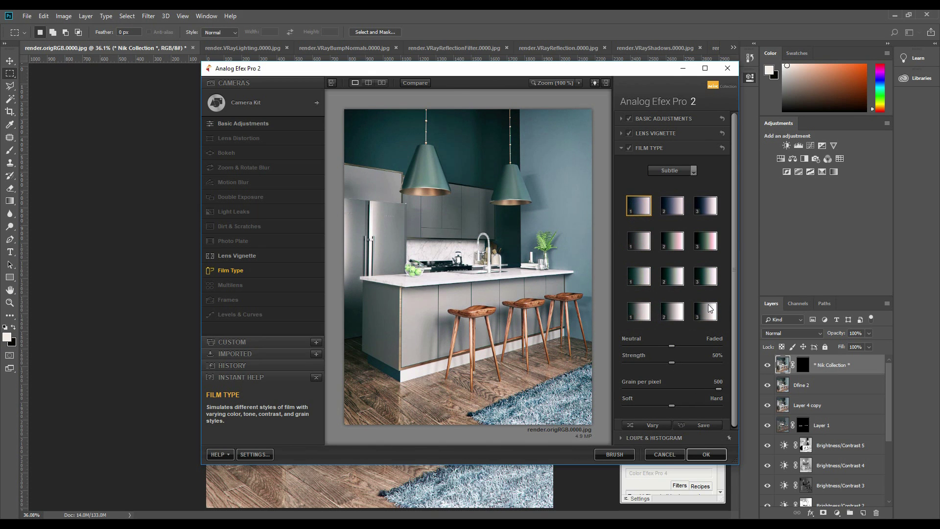
left_click(710, 308)
Step: Set the film's Grain per pixel to 500 and Strength to 10%, and shift its fade strongly toward Neutral
left_click(499, 286)
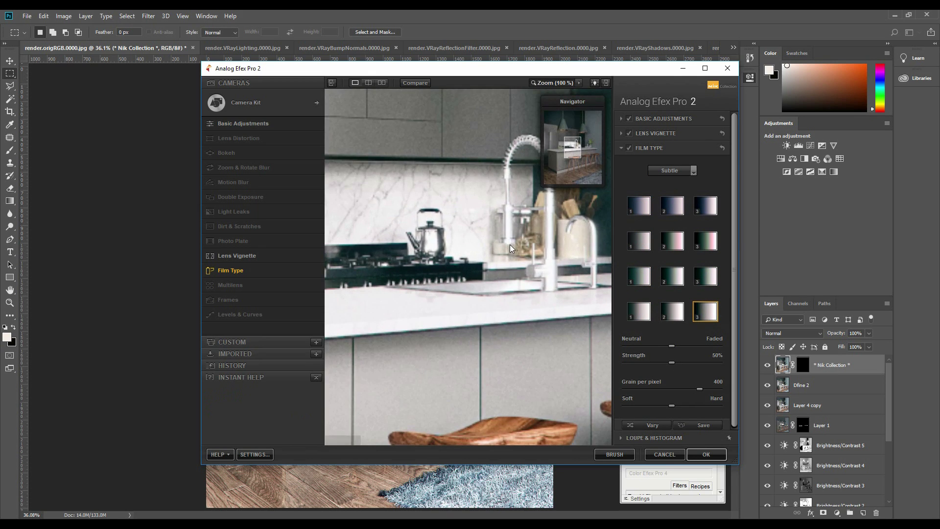
mouse_move(700, 390)
left_mouse_down()
mouse_move(621, 389)
mouse_move(690, 391)
left_mouse_up()
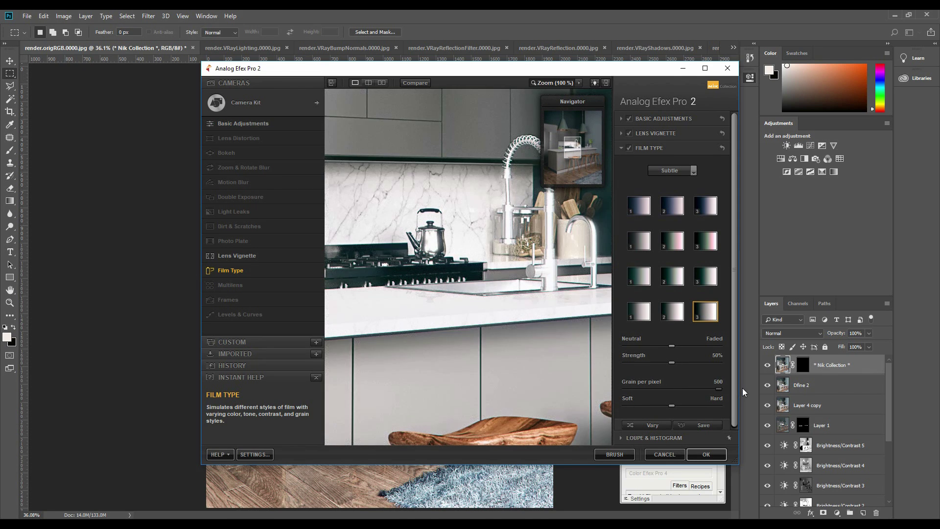
left_click(506, 278)
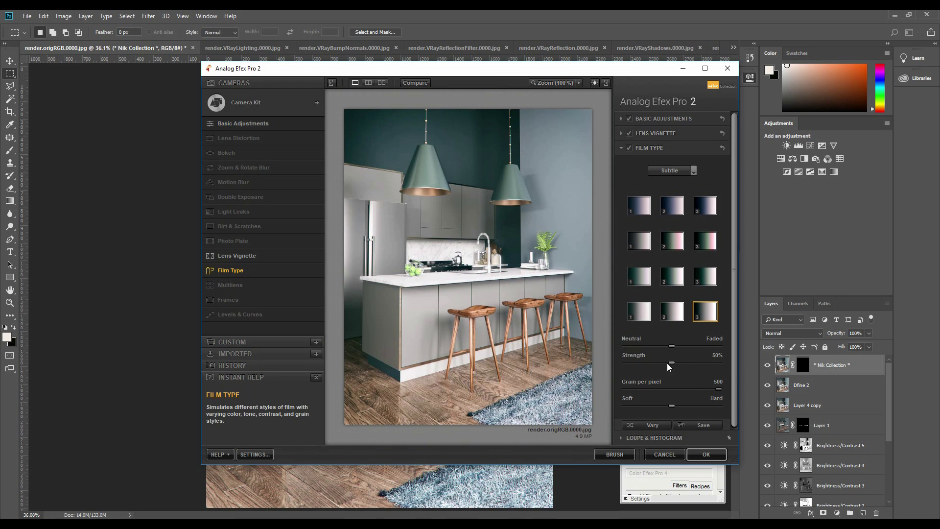
left_click_drag(667, 362, 629, 361)
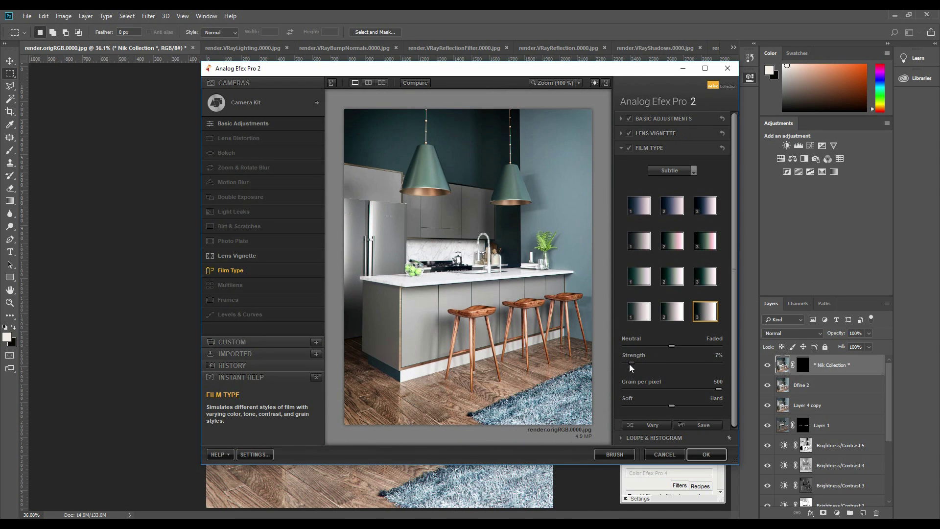
left_click_drag(589, 346, 634, 338)
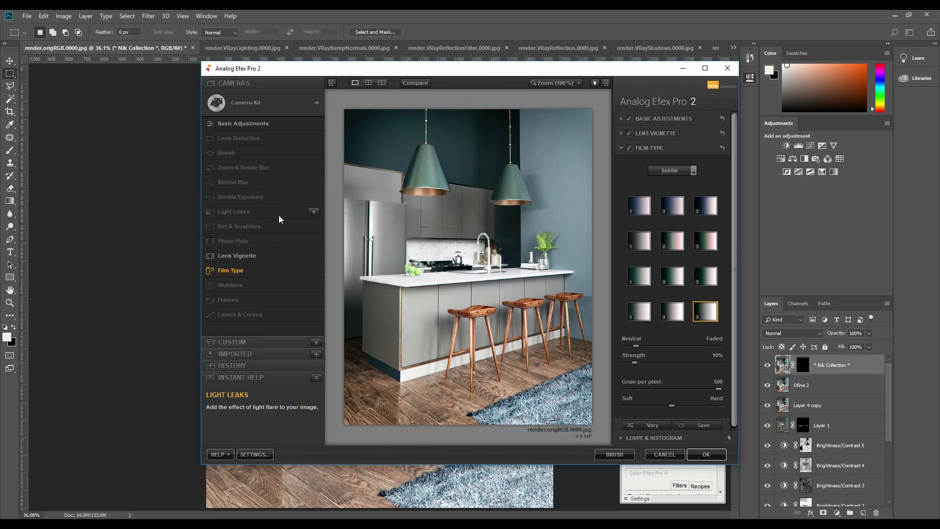
Step: Add the Dirt & Scratches filter, compare Dust and Lint textures up close, and choose the third texture in the first row
left_click(314, 226)
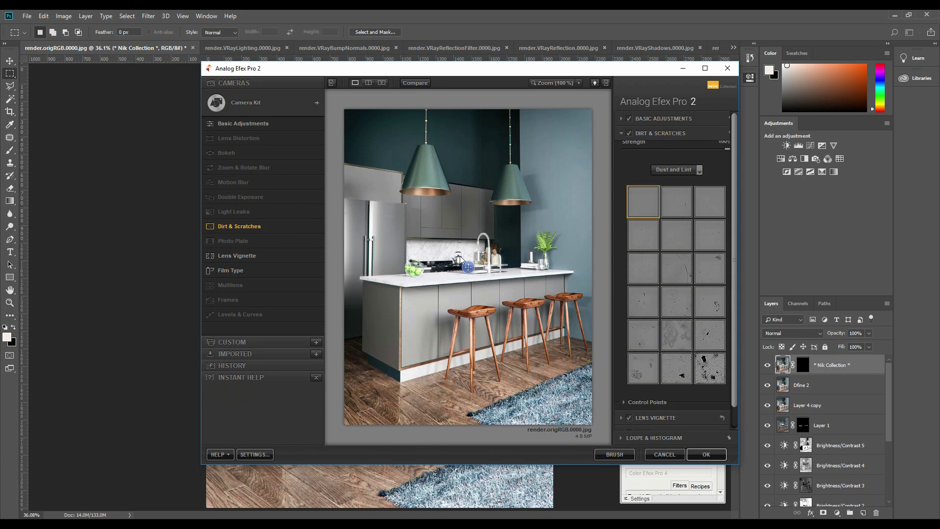
key("space")
left_click_drag(506, 200, 351, 494)
left_click_drag(467, 199, 414, 335)
left_click_drag(507, 272, 482, 280)
left_click(664, 210)
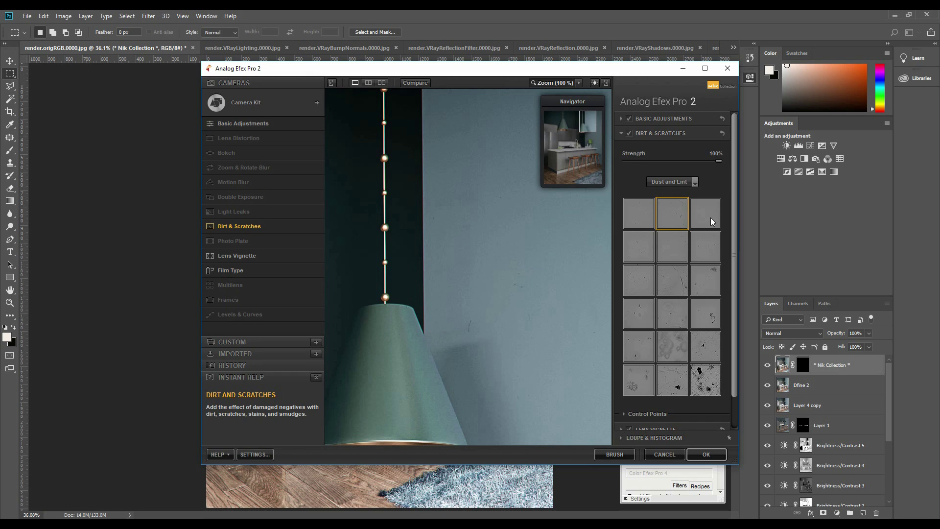
left_click(711, 220)
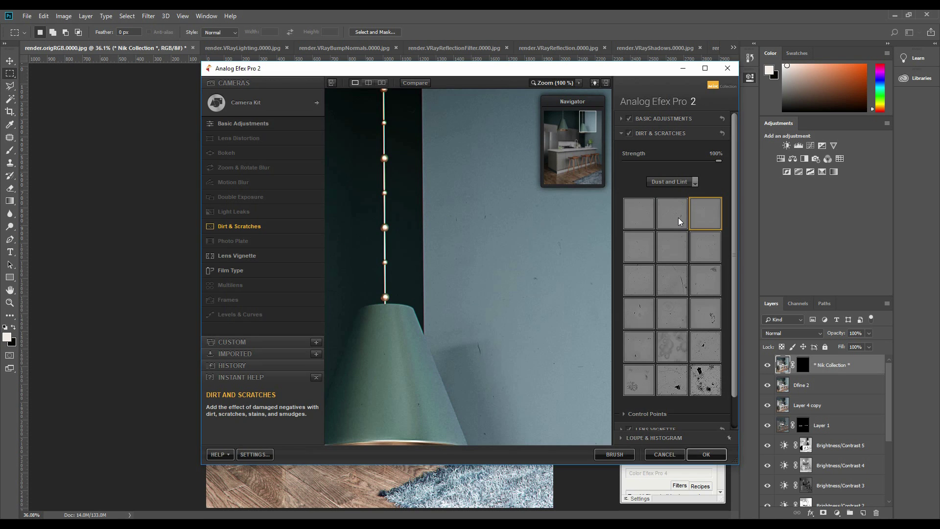
left_click(678, 218)
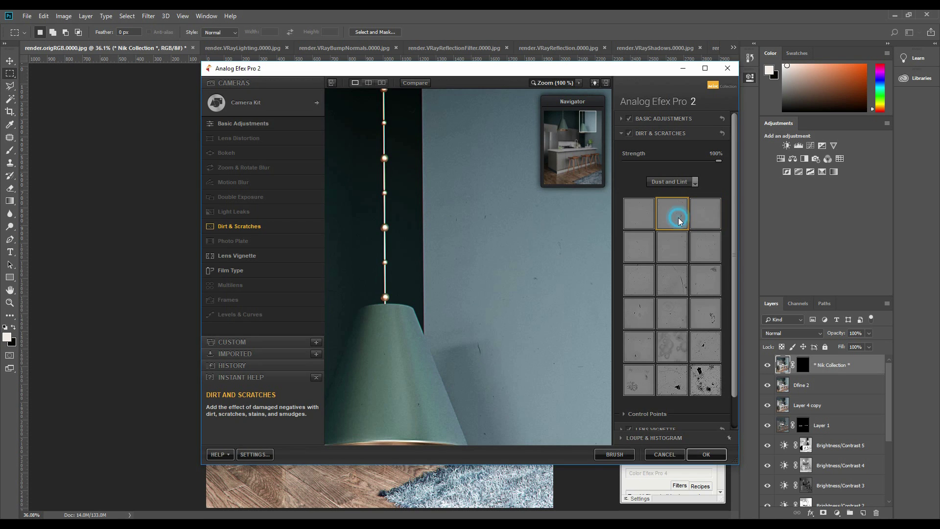
left_click(528, 292)
left_click(707, 211)
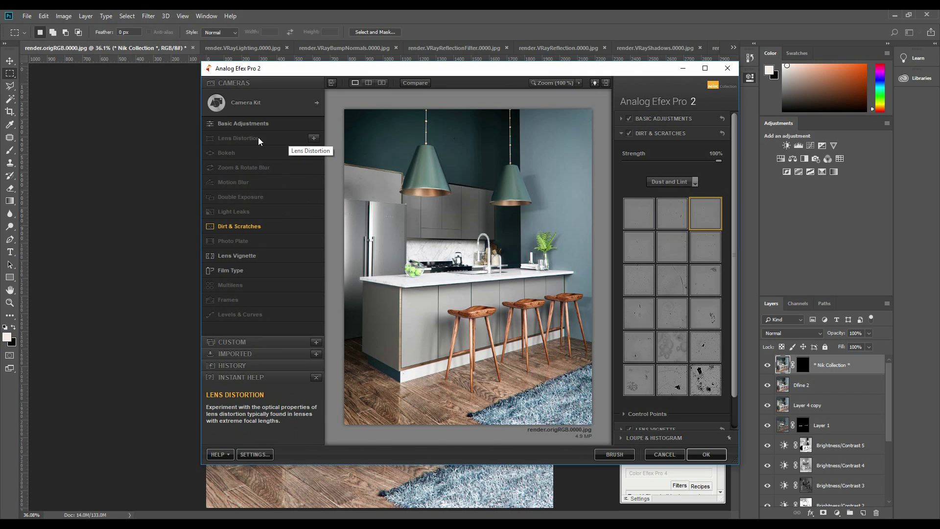
Step: Try the Lens Distortion filter with a stronger Barrel setting and remove it from the camera
left_click(314, 138)
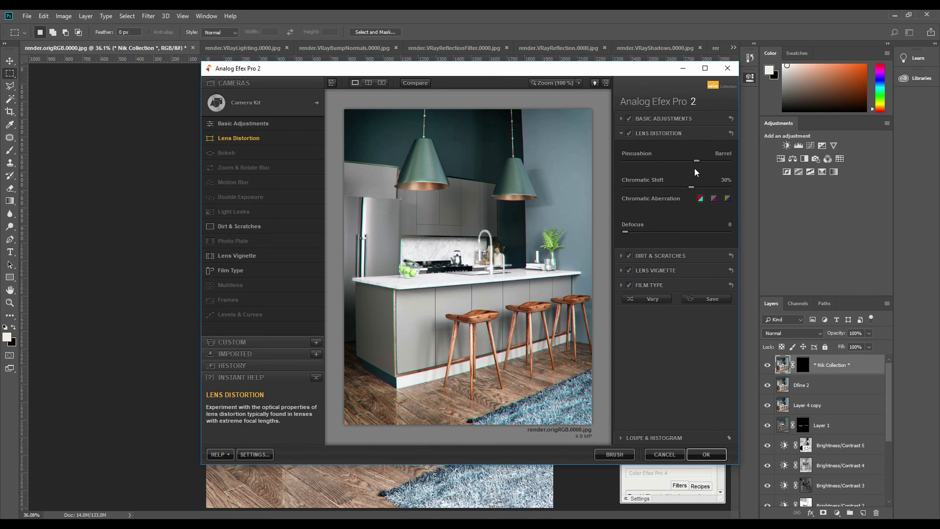
mouse_move(696, 161)
left_mouse_down()
mouse_move(622, 163)
mouse_move(704, 166)
left_mouse_up()
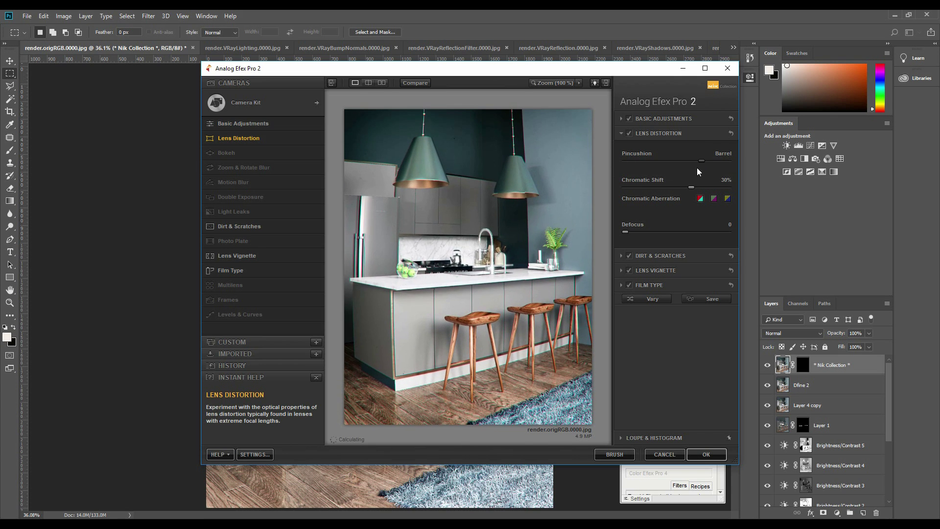
left_click(311, 137)
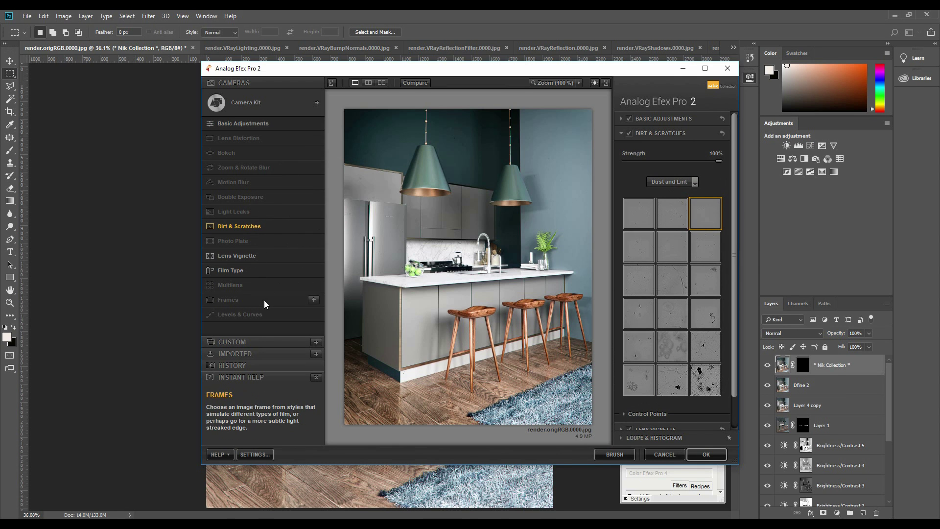
Step: Apply the Analog Efex Pro 2 look to the image and compare the picture with and without its layer
left_click(699, 452)
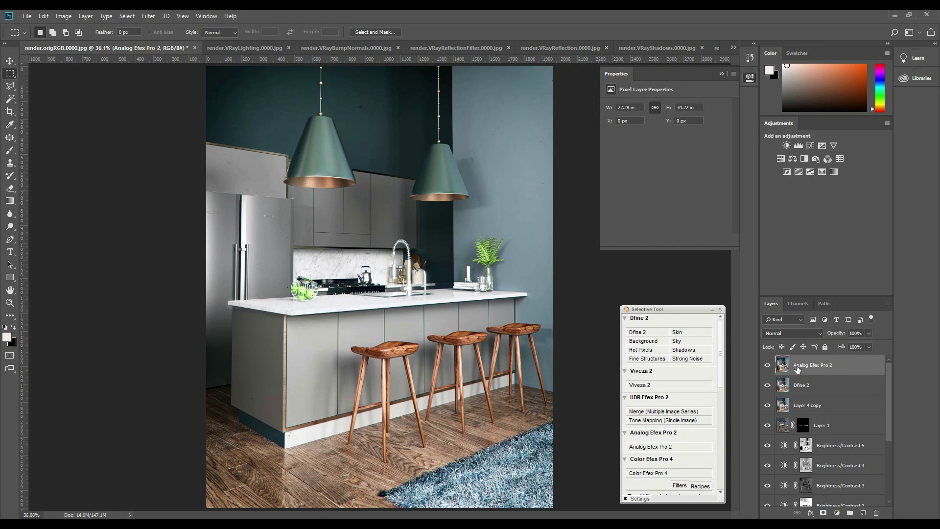
left_click(767, 364)
left_click(768, 364)
Step: Try a Selective Color adjustment on the Reds with Cyan -2 and Black -56, compare it off and on, and delete it
left_click(833, 171)
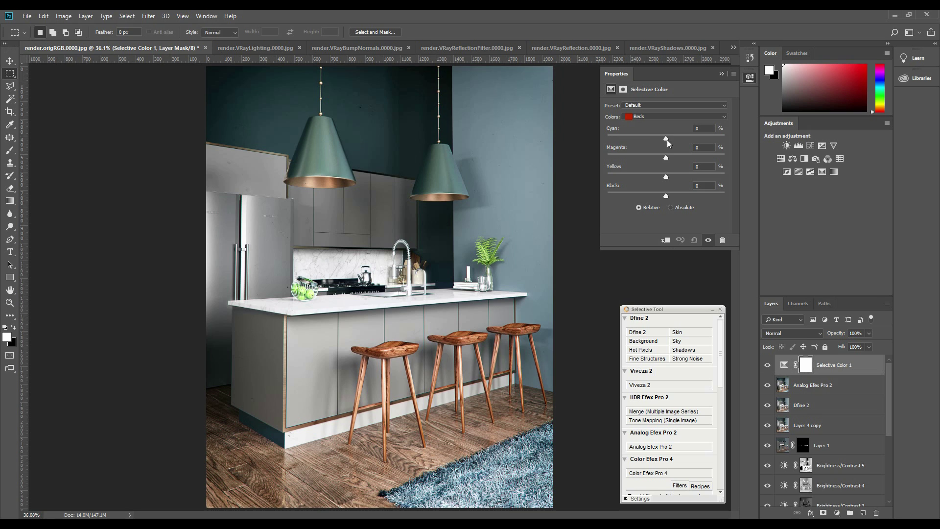
mouse_move(667, 138)
left_mouse_down()
mouse_move(707, 139)
mouse_move(665, 143)
left_mouse_up()
left_click_drag(666, 177, 720, 185)
left_click_drag(666, 195, 639, 196)
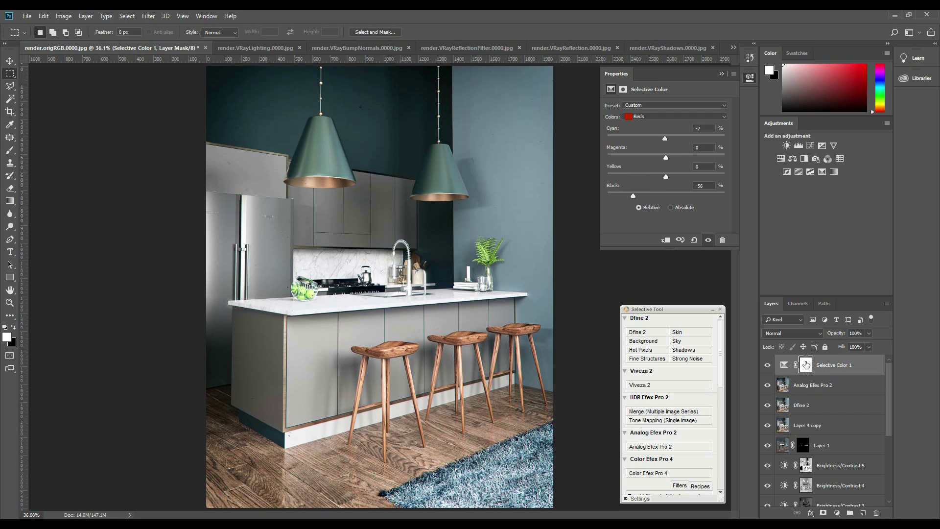
left_click(767, 365)
left_click(767, 364)
left_click(767, 365)
left_click(768, 365)
key("Delete")
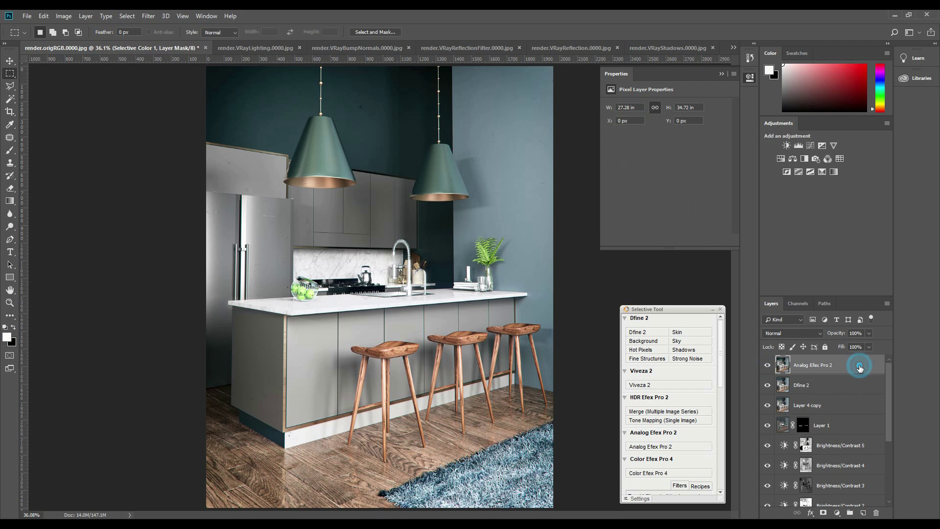
Step: Add a Hue/Saturation adjustment with the Reds at Hue +2 and Saturation -22, and compare the image with and without it
left_click(781, 159)
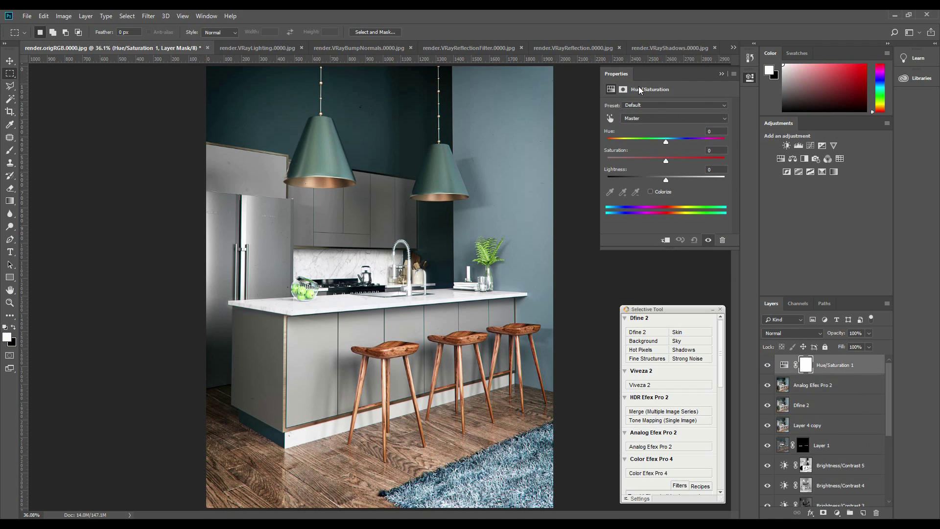
left_click(640, 119)
left_click(636, 129)
left_click_drag(665, 160, 668, 141)
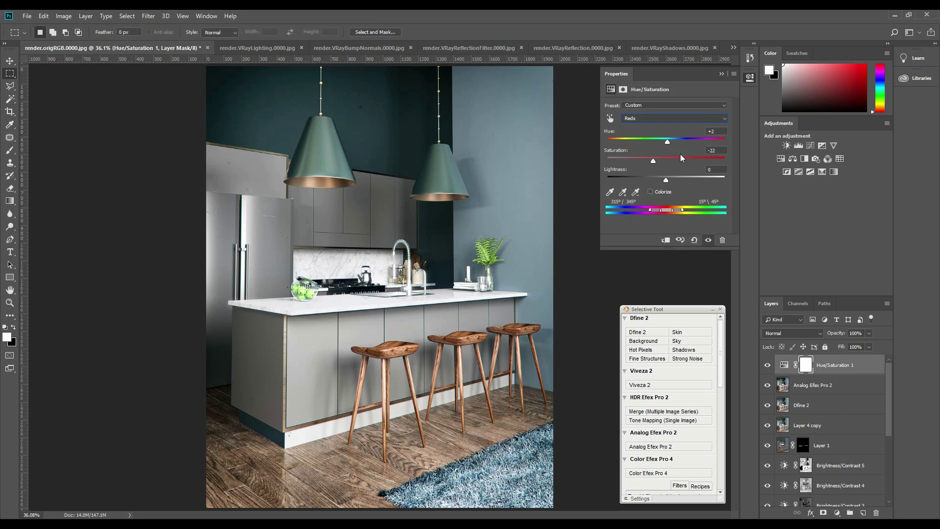
left_click(768, 366)
left_click(767, 365)
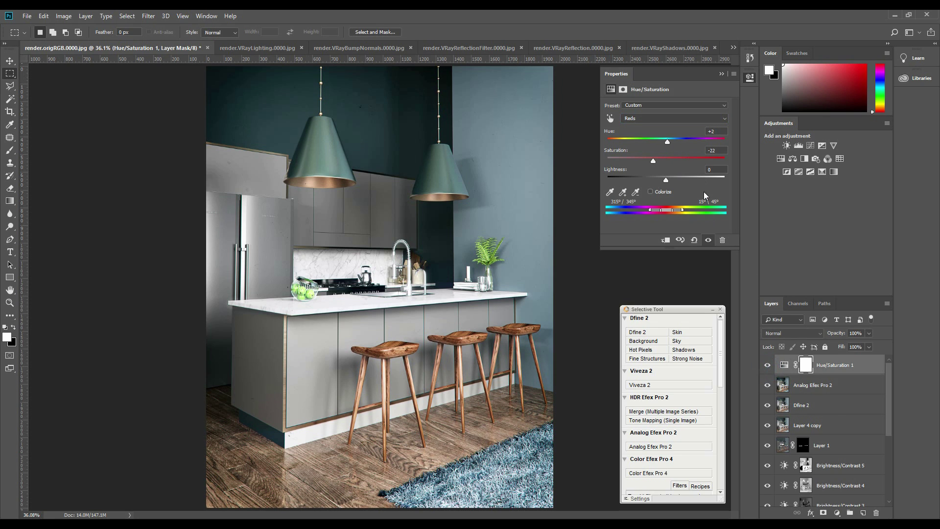
left_click(654, 162)
left_click(767, 365)
left_click(767, 365)
left_click(767, 365)
left_click(767, 364)
Step: Reduce the saturation of the Yellows in the Hue/Saturation adjustment and compare the image with and without the layer
left_click(635, 118)
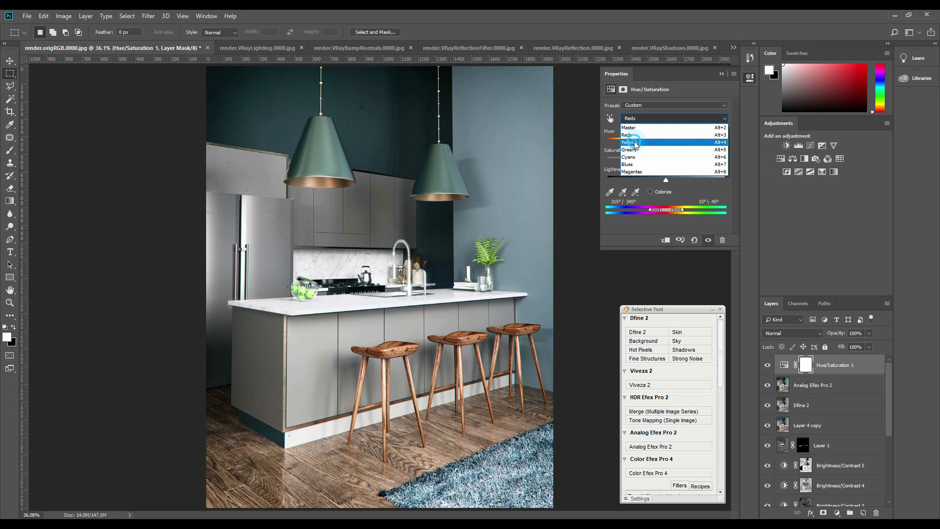
left_click(651, 128)
mouse_move(667, 160)
left_mouse_down()
mouse_move(707, 161)
mouse_move(649, 159)
mouse_move(666, 160)
left_mouse_up()
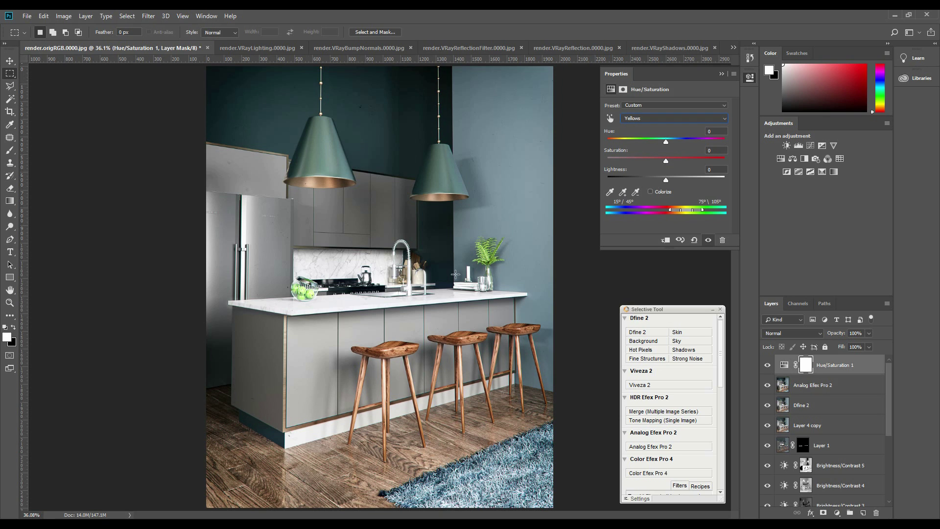
mouse_move(668, 161)
left_mouse_down()
mouse_move(625, 159)
mouse_move(649, 161)
left_mouse_up()
left_click(766, 363)
left_click(766, 364)
left_click(766, 363)
left_click(766, 363)
left_click(766, 365)
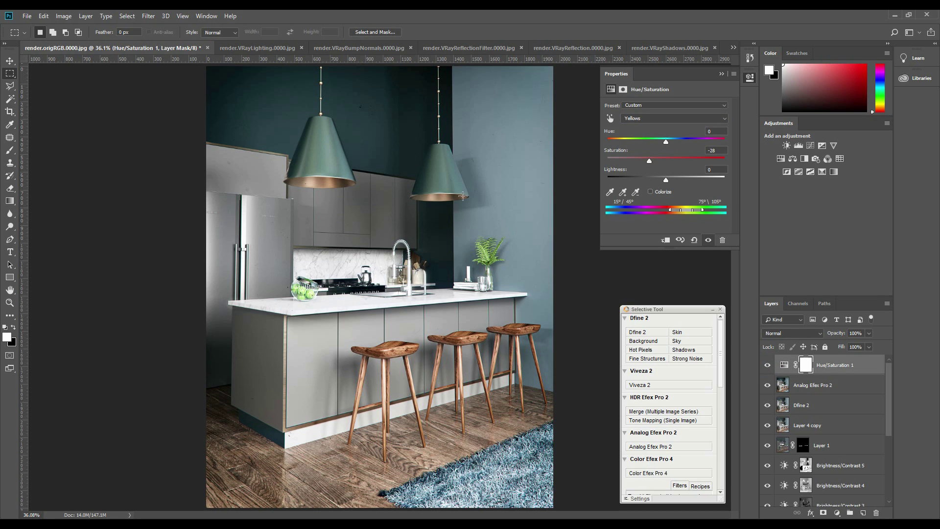
Step: Try the Greens saturation, set the Cyans Saturation to -2, and compare the adjustment off and on
left_click(629, 120)
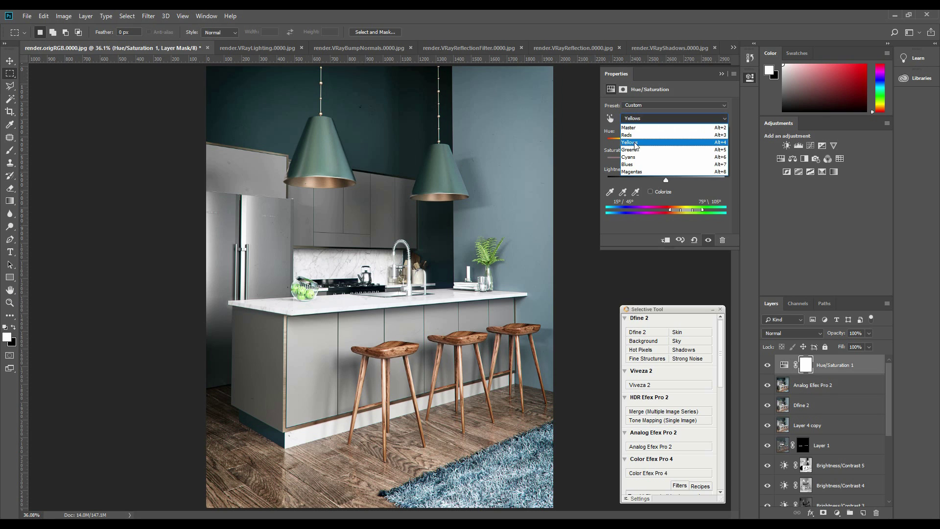
left_click(634, 151)
mouse_move(664, 160)
left_mouse_down()
mouse_move(577, 172)
mouse_move(666, 160)
left_mouse_up()
left_click(659, 118)
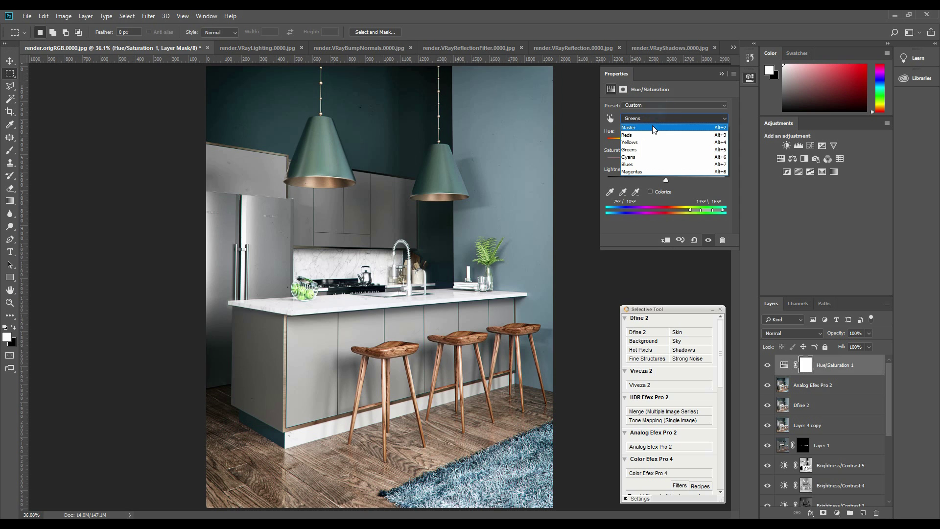
left_click(659, 156)
mouse_move(666, 161)
left_mouse_down()
mouse_move(582, 166)
mouse_move(749, 158)
mouse_move(665, 164)
left_mouse_up()
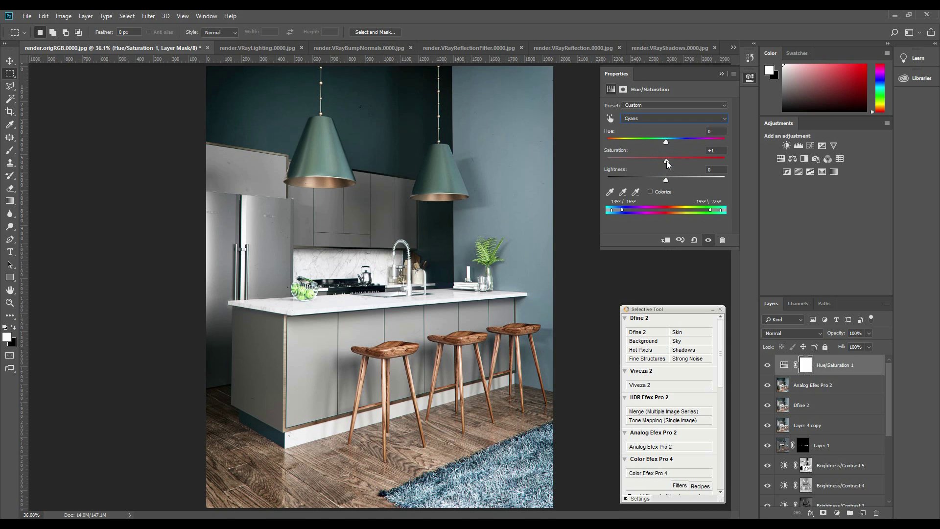
left_click(766, 370)
left_click(765, 371)
Step: Duplicate the layer stack from Hue/Saturation 1 downward and merge the copies into a single layer
key("ctrl+plus")
key("ctrl+1")
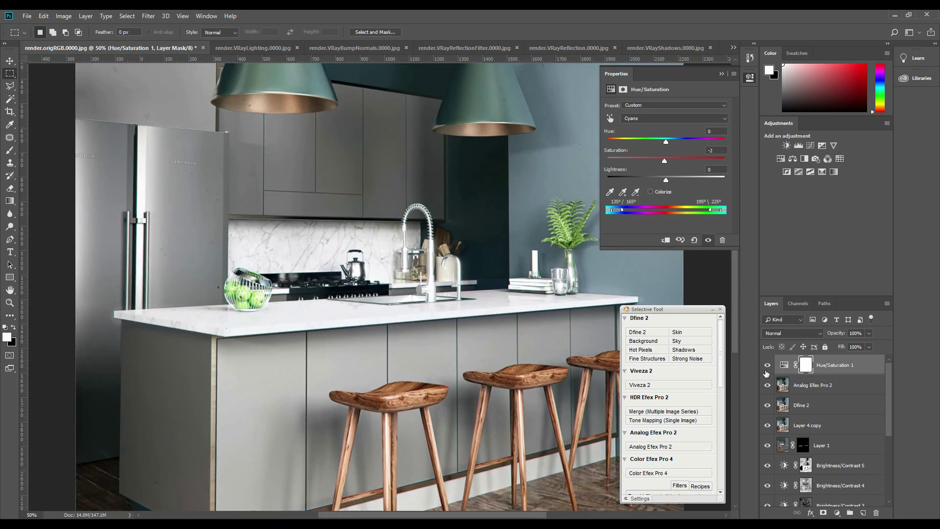
left_click_drag(393, 358, 376, 243)
left_click_drag(337, 187, 374, 315)
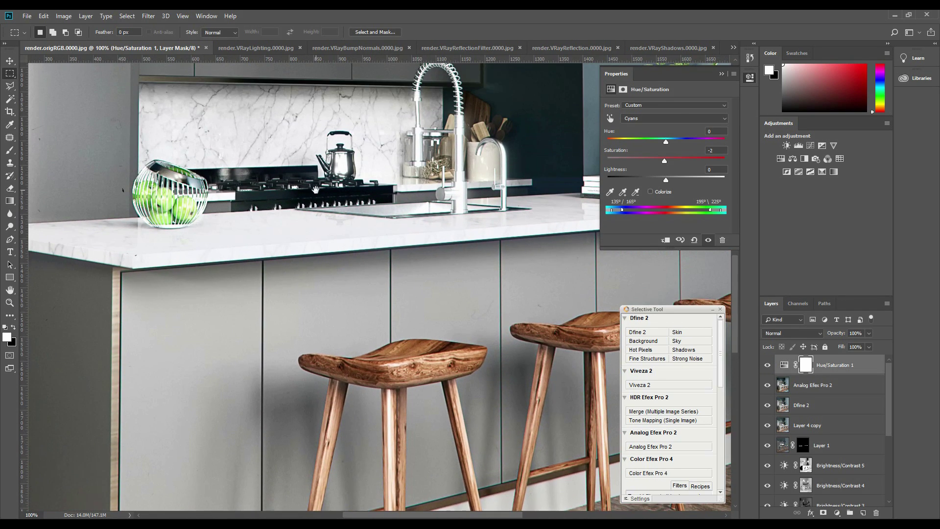
scroll(316, 189, "up", 5)
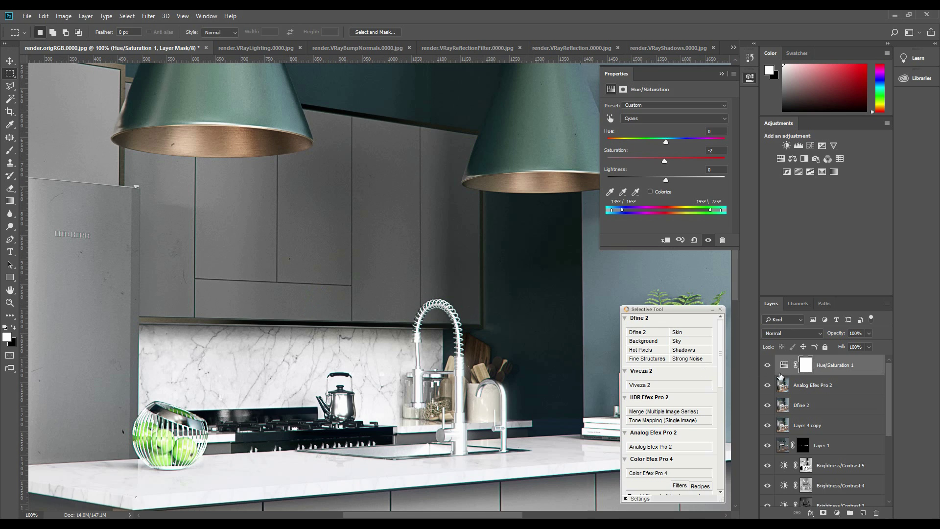
scroll(832, 440, "down", 5)
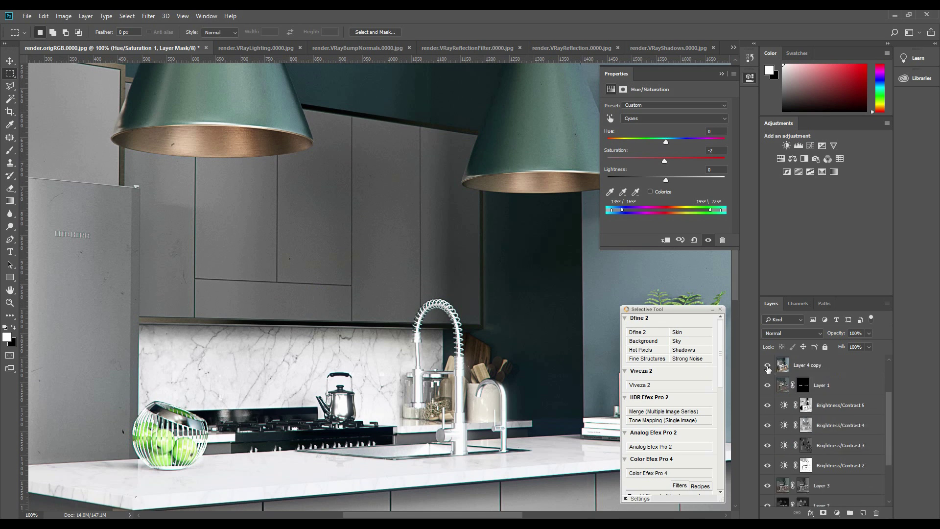
left_click(845, 496, "shift")
key("ctrl+j")
key("ctrl+e")
Step: Hide the original edit layers beneath the merged copy and compare the final look with the raw render up close
left_click_drag(768, 383, 768, 505)
left_click_drag(767, 402, 765, 482)
scroll(773, 431, "up", 5)
left_click(767, 366)
left_click(767, 366)
left_click(767, 366)
left_click(767, 366)
Step: Compare the full kitchen image before and after post-production by switching the merged layer off and on
key("ctrl+minus")
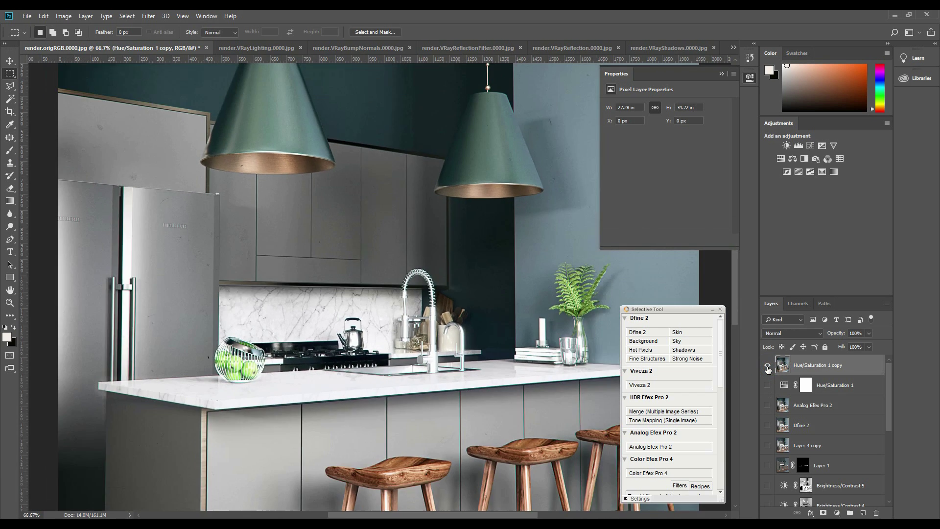
key("ctrl+minus")
key("ctrl+0")
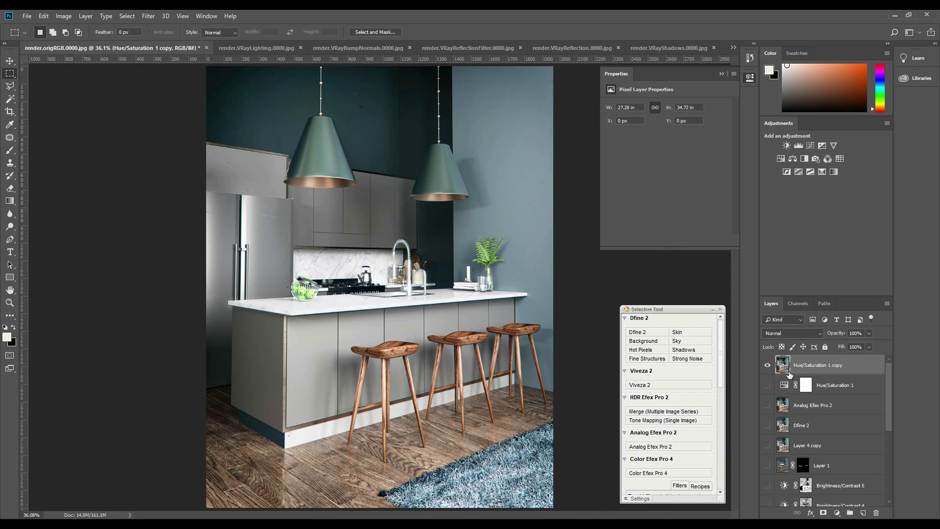
left_click(767, 367)
left_click(770, 366)
left_click(770, 367)
left_click(770, 366)
left_click(770, 366)
left_click(770, 366)
left_click(771, 366)
left_click(771, 367)
left_click(770, 367)
left_click(771, 366)
left_click(770, 367)
left_click(771, 367)
left_click(772, 367)
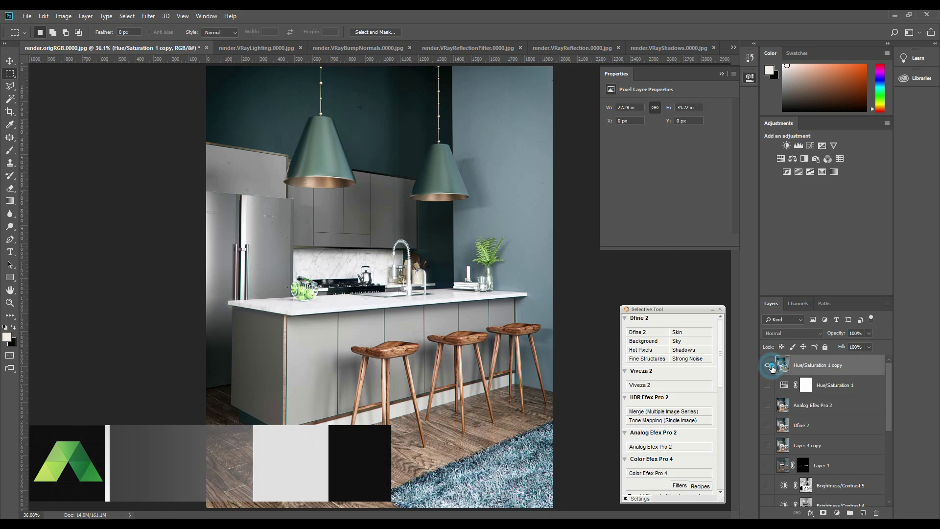
Step: Make the original edit layers beneath the merged copy visible again and check the whole layer stack
left_click_drag(767, 385, 767, 517)
scroll(825, 431, "down", 3)
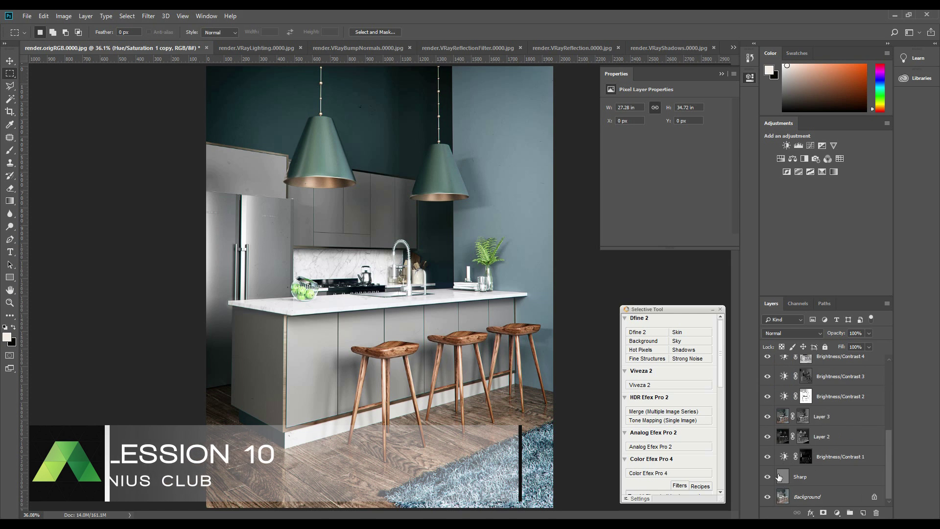
scroll(826, 431, "up", 7)
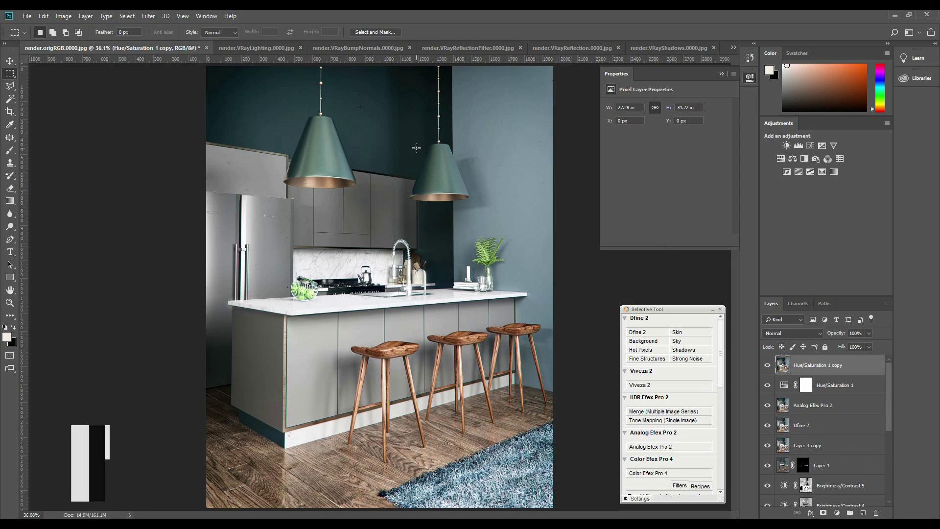